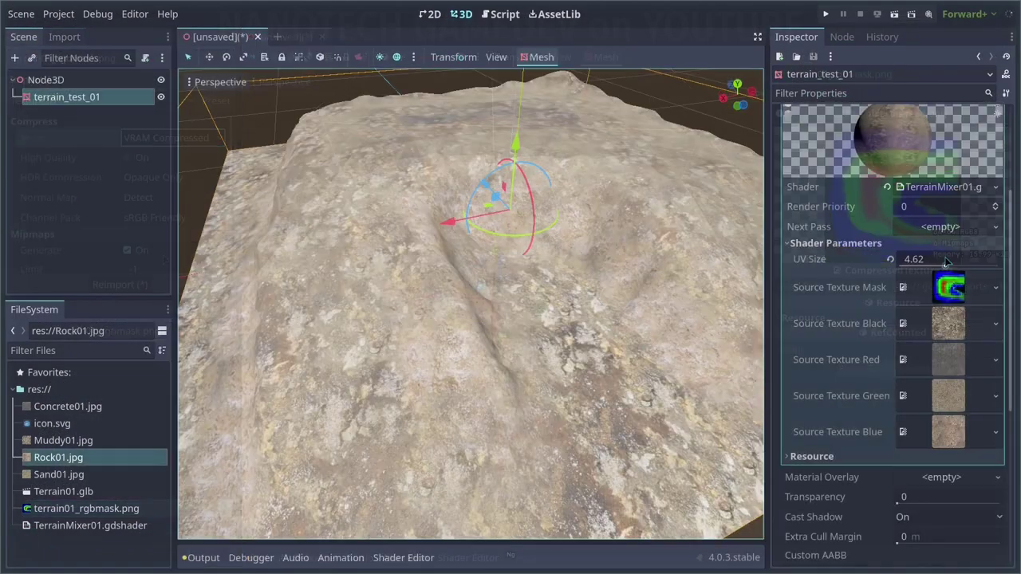
Step: Adjust the UV Size shader parameter of the terrain_test_01 material
left_click_drag(941, 266, 933, 266)
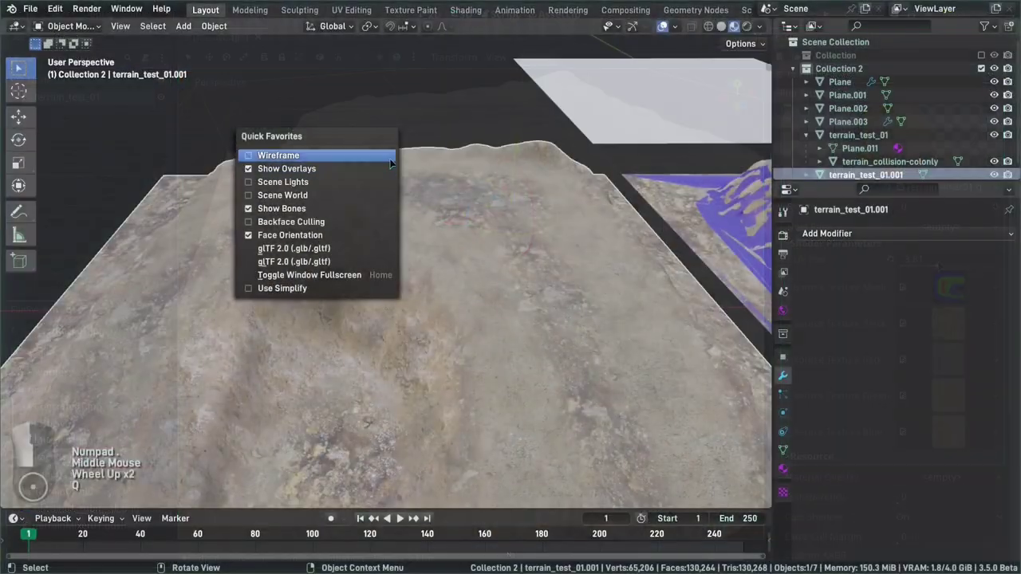
Step: Switch to Blender, toggle the wireframe overlay and examine the terrain_test_01.001 surface from different angles
left_click(271, 155)
middle_click_drag(387, 160, 549, 207)
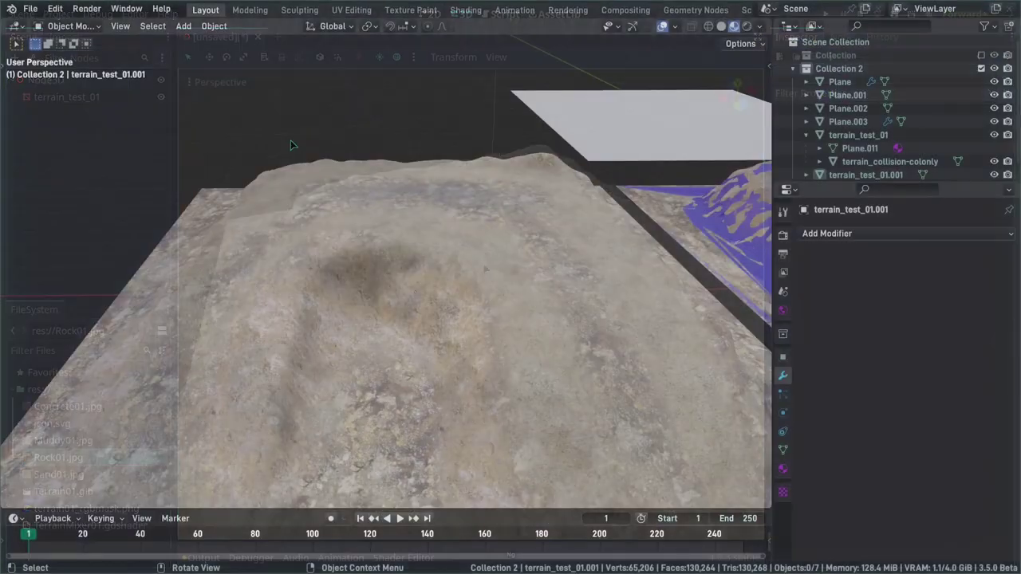
middle_click_drag(391, 167, 409, 178)
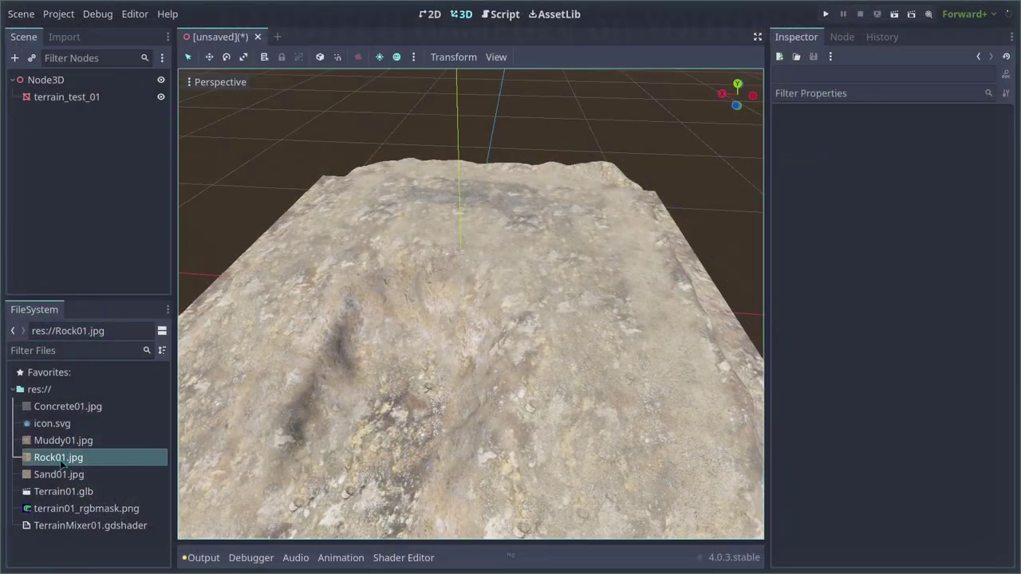
Step: Switch to Godot and examine the source texture mask and the blended surface of terrain_test_01
left_click(67, 96)
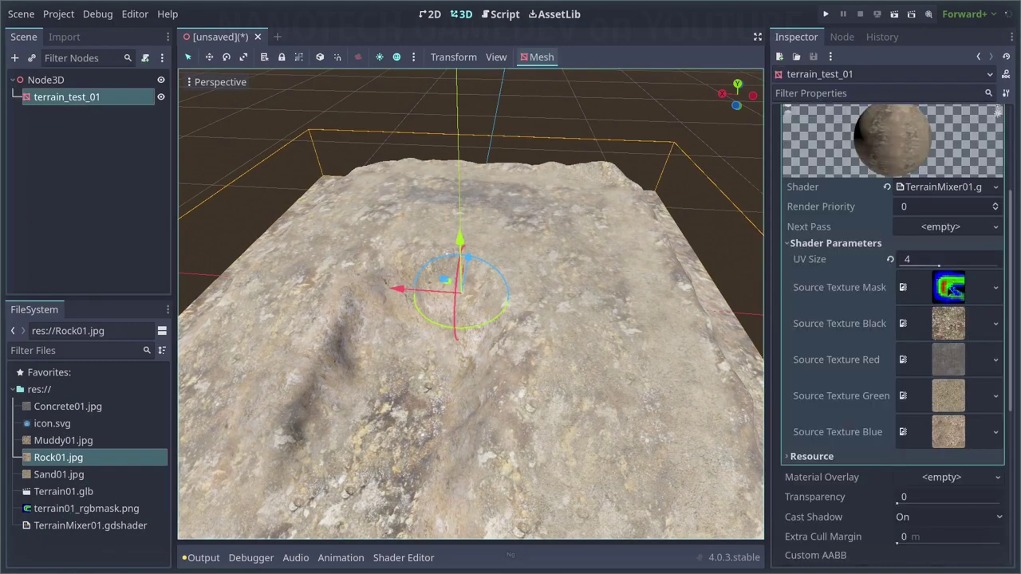
left_click(947, 287)
scroll(821, 272, "down", 3)
scroll(885, 306, "up", 2)
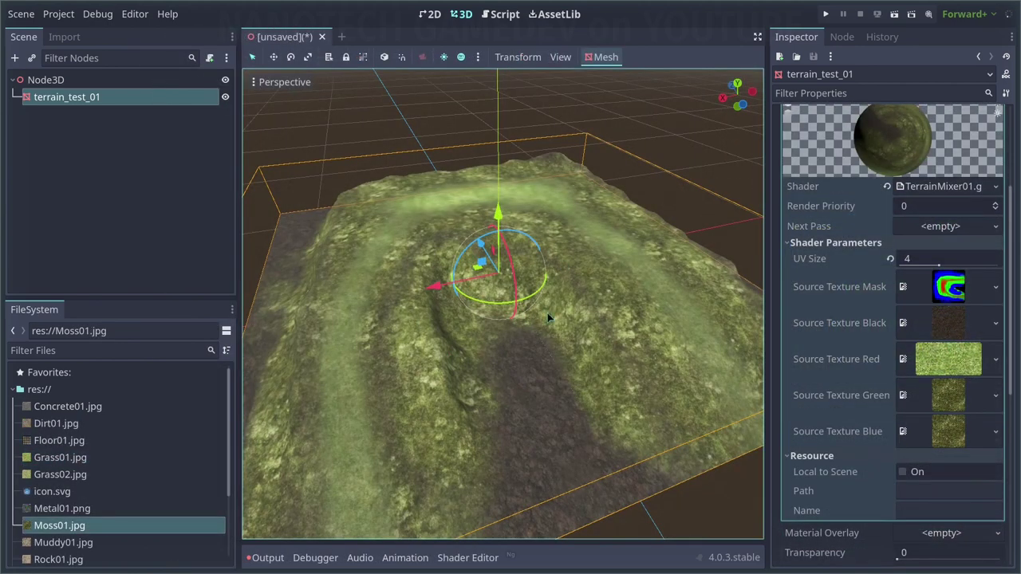
mouse_move(547, 313)
middle_mouse_down()
mouse_move(486, 336)
mouse_move(492, 405)
mouse_move(542, 314)
middle_mouse_up()
scroll(437, 243, "up", 3)
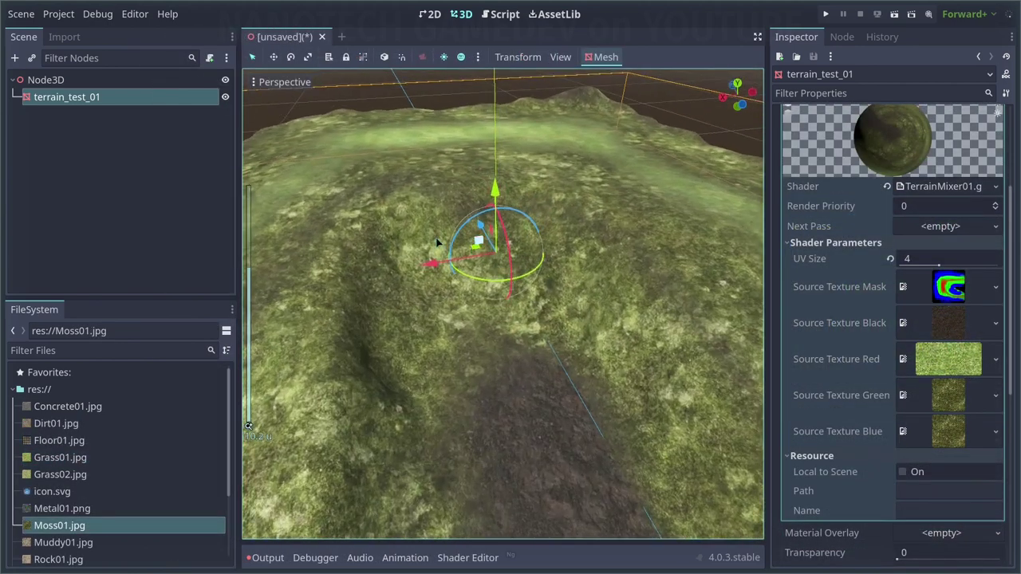
middle_click_drag(436, 242, 385, 230)
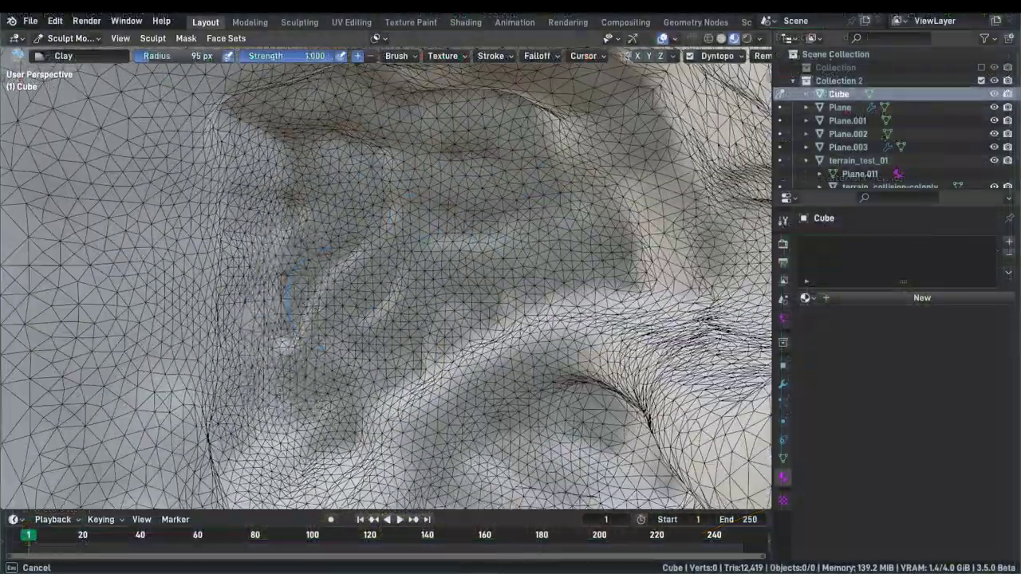
Step: Switch to Blender and sculpt strokes into the Cube mesh with the Clay brush at full strength
middle_click_drag(343, 299, 374, 295)
left_click_drag(353, 160, 335, 343)
left_click_drag(221, 343, 221, 387)
mouse_move(221, 387)
middle_mouse_down()
mouse_move(296, 227)
mouse_move(383, 263)
mouse_move(470, 239)
mouse_move(490, 212)
mouse_move(486, 191)
middle_mouse_up()
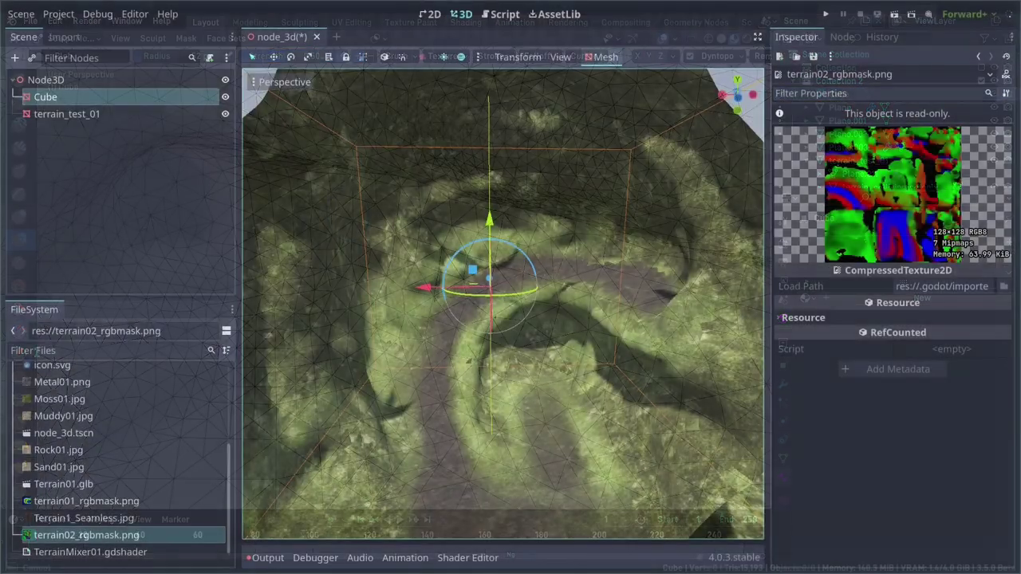
Step: Switch to Godot and assign Muddy01.jpg as a source texture in the Cube's terrain shader parameters
left_click(45, 97)
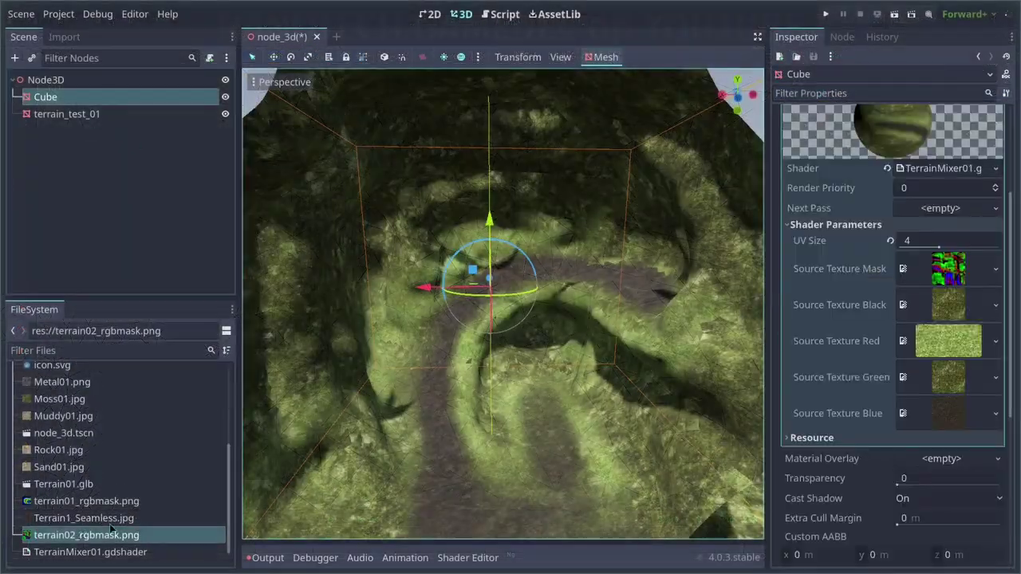
scroll(74, 436, "up", 1)
left_click(63, 425)
left_click_drag(75, 436, 954, 356)
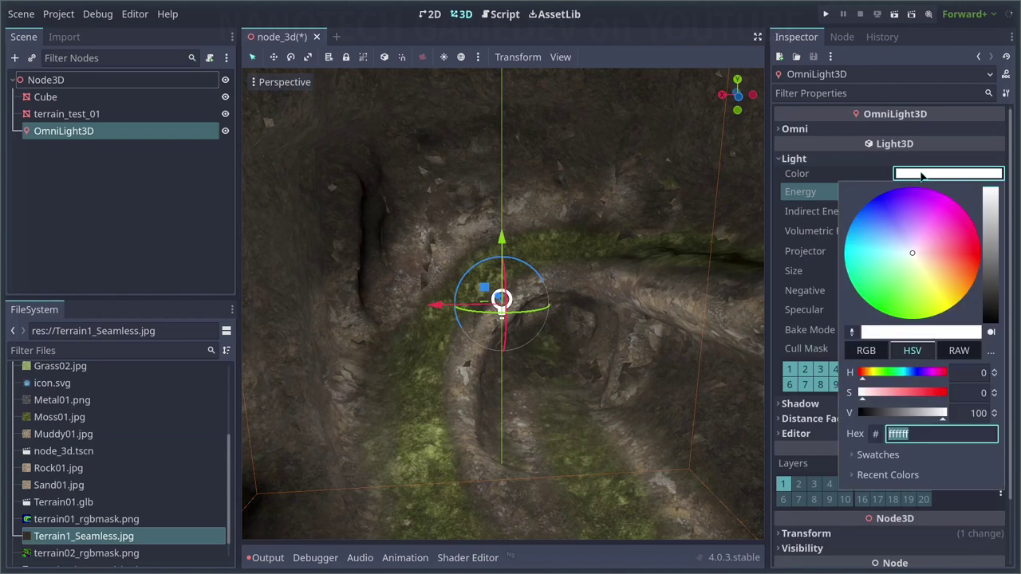
left_click(909, 271)
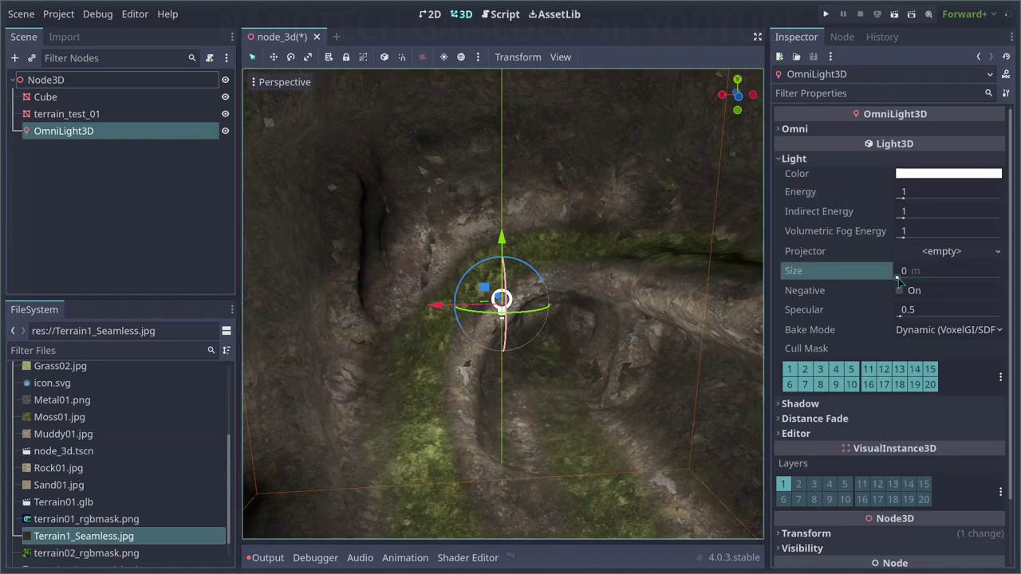
left_click(66, 114)
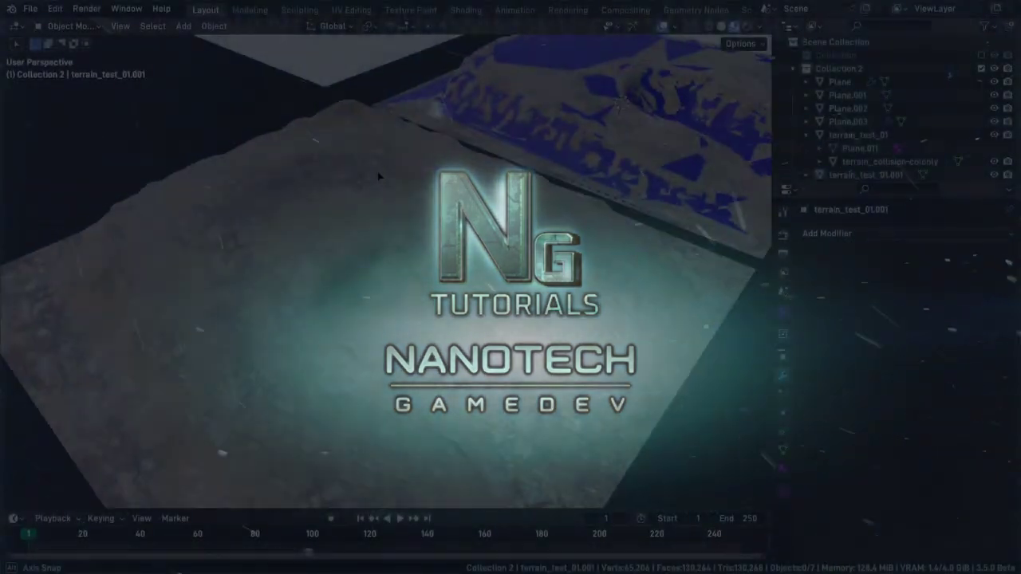
Step: Switch to Blender and select terrain_test_01 together with its child mesh terrain_collision-colonly
middle_click_drag(378, 176, 295, 172)
middle_click_drag(599, 244, 438, 164, "shift")
middle_click_drag(438, 164, 359, 150)
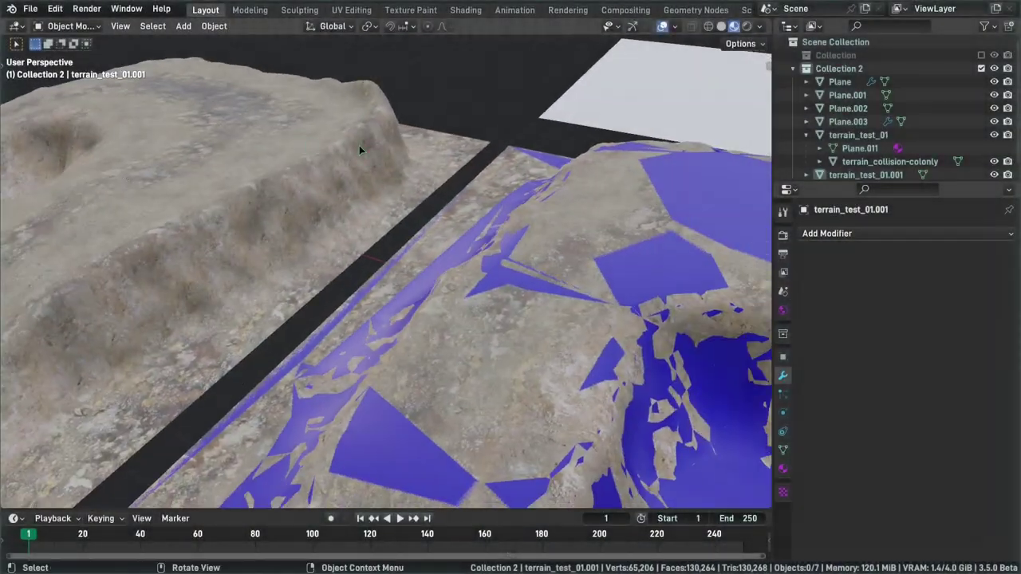
scroll(652, 239, "down", 1)
middle_click_drag(652, 240, 401, 144)
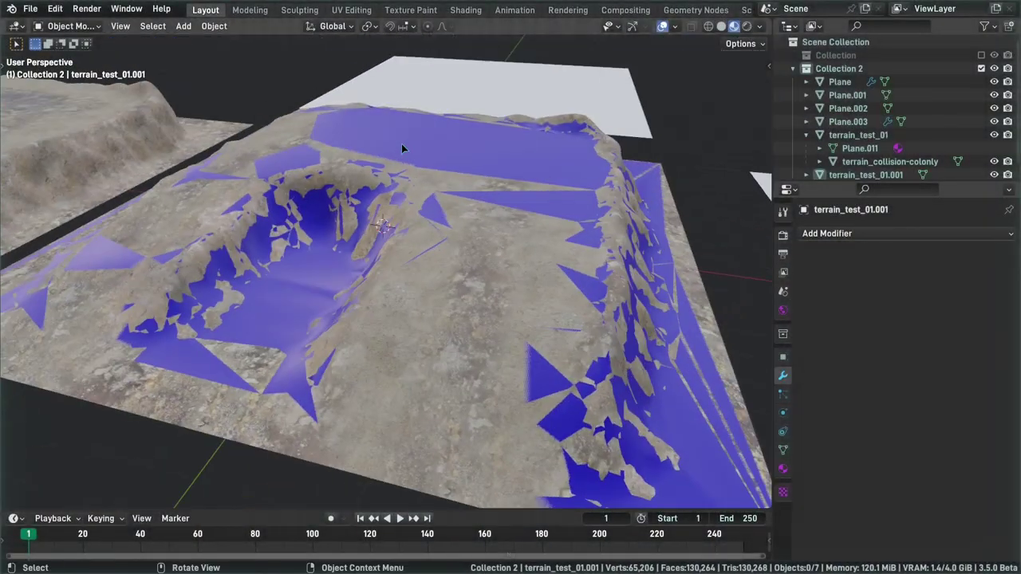
left_click(568, 212)
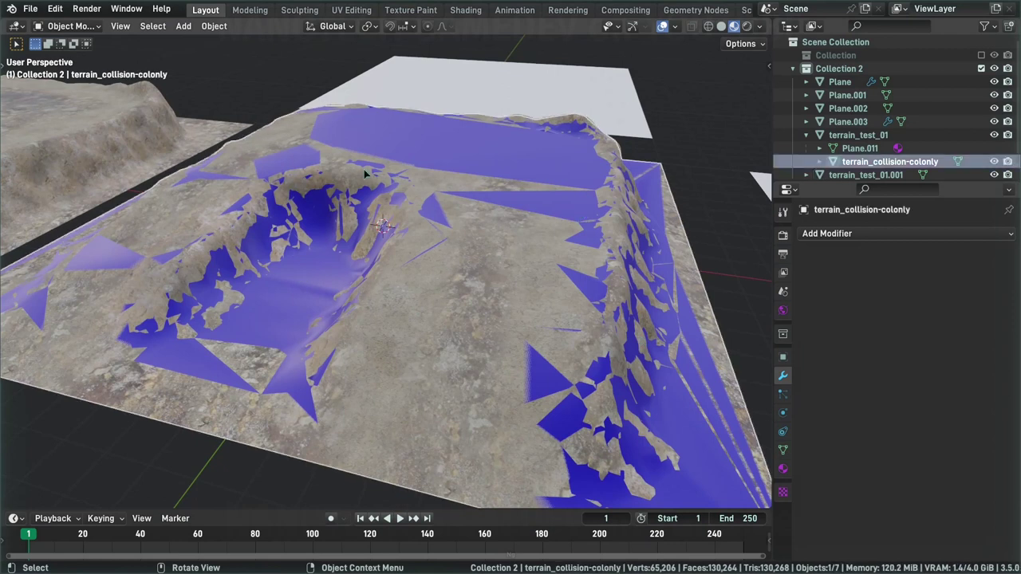
left_click(854, 136)
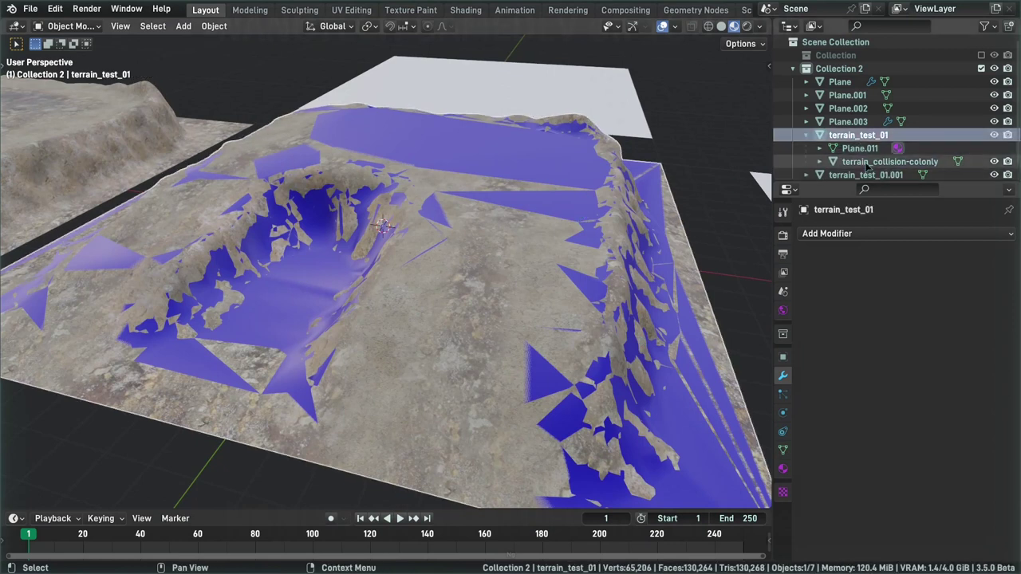
middle_click_drag(392, 197, 371, 196)
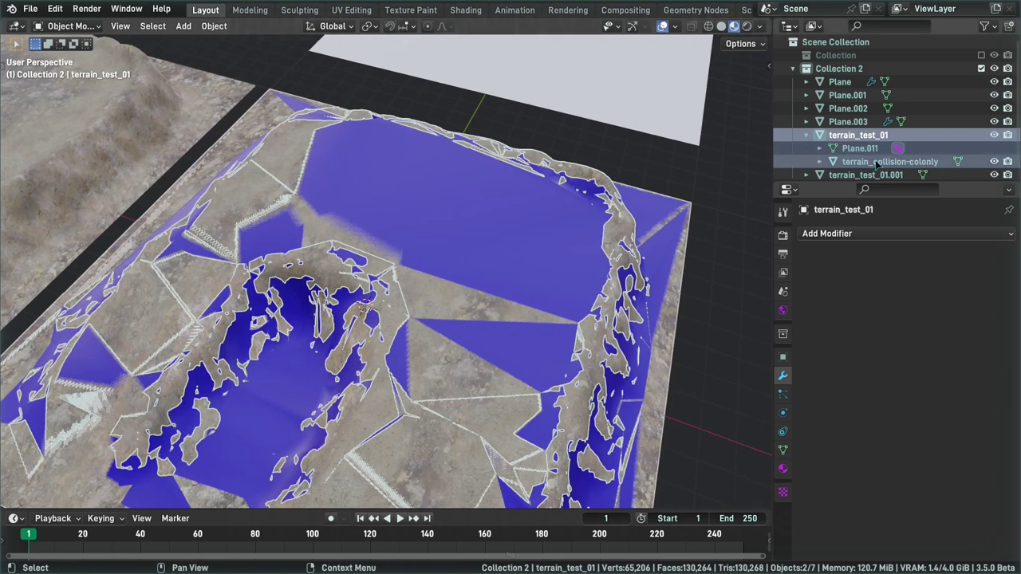
middle_click_drag(484, 234, 374, 229)
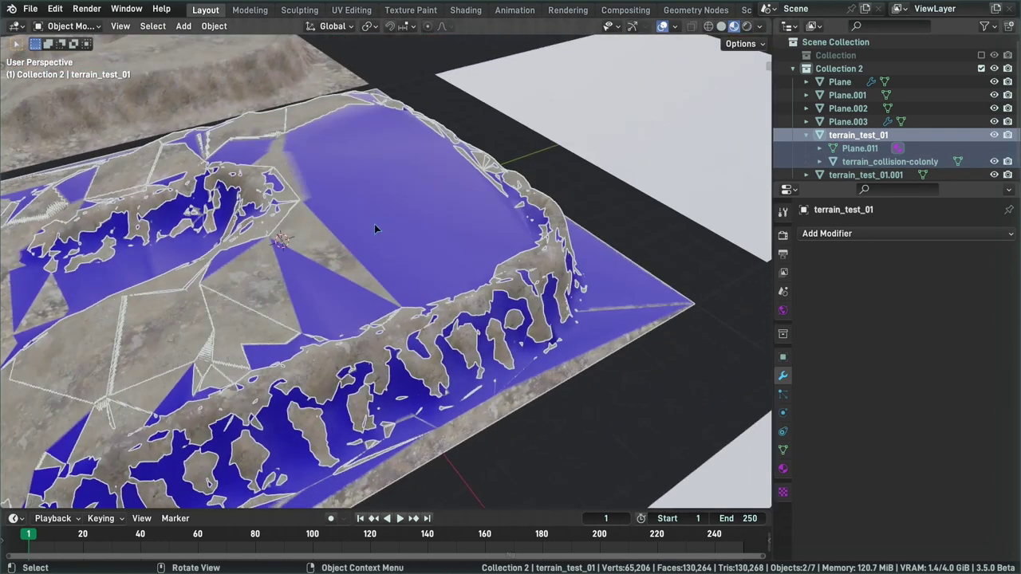
middle_click_drag(409, 200, 471, 184)
middle_click_drag(611, 159, 496, 200)
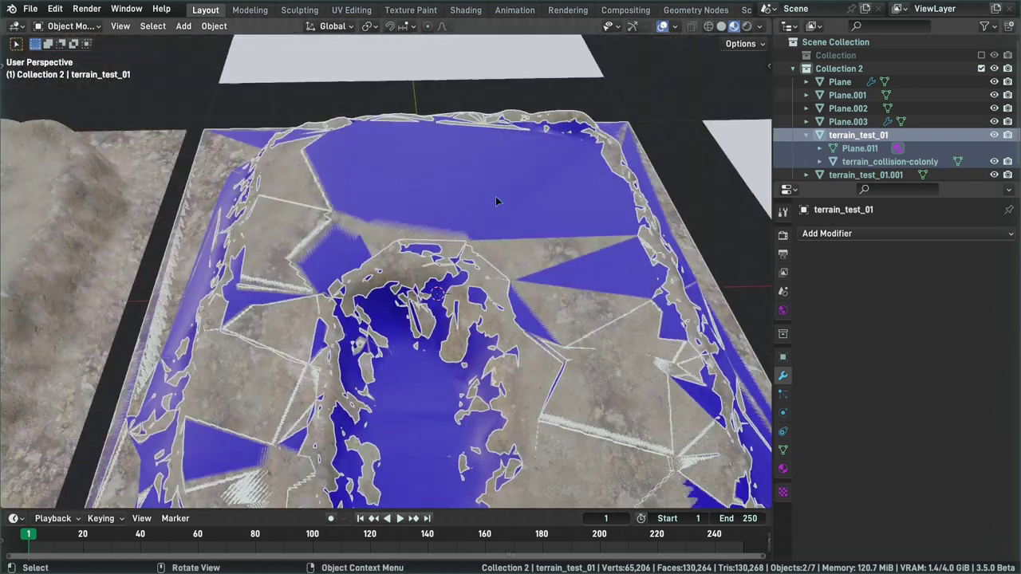
middle_click_drag(137, 90, 239, 119)
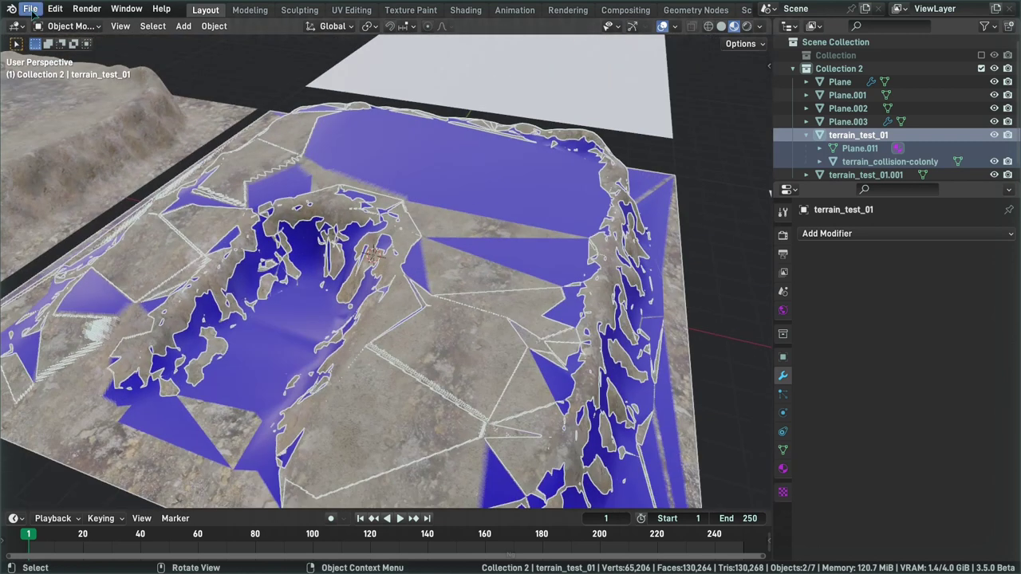
Step: Start a glTF 2.0 export in binary .glb format and limit it to the selected objects
left_click(30, 9)
mouse_move(102, 206)
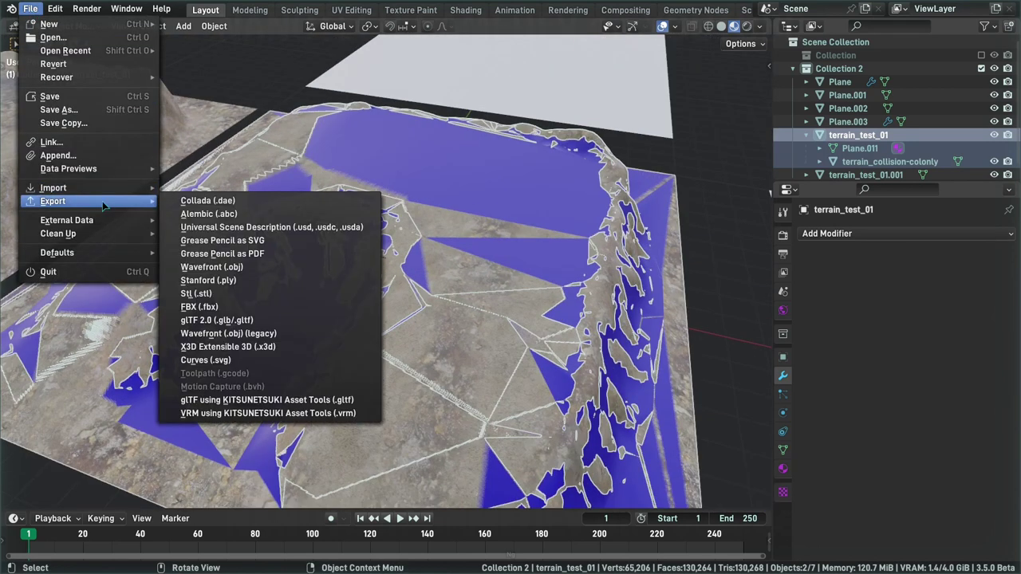
left_click(284, 321)
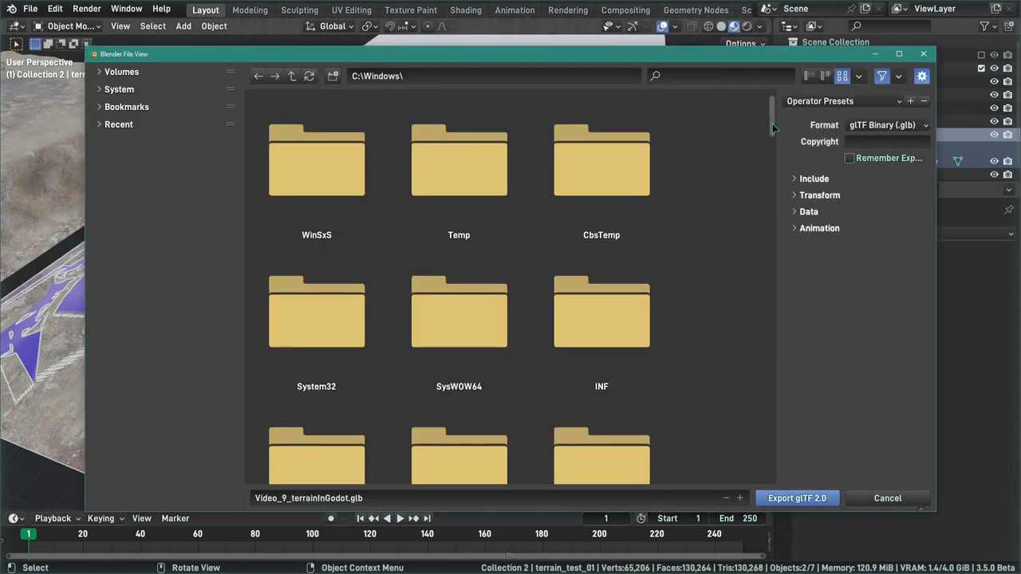
left_click_drag(775, 121, 683, 114)
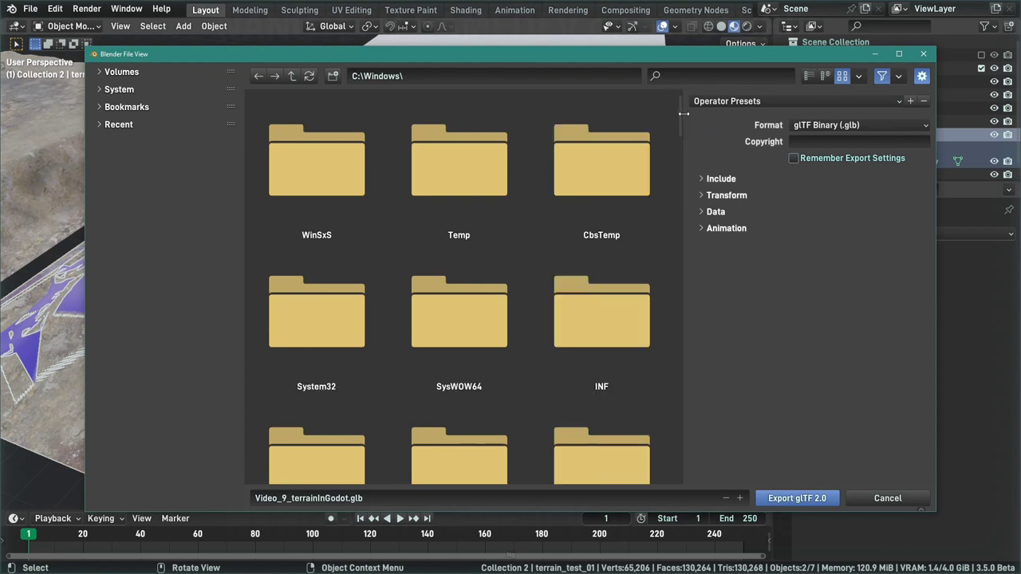
left_click(753, 181)
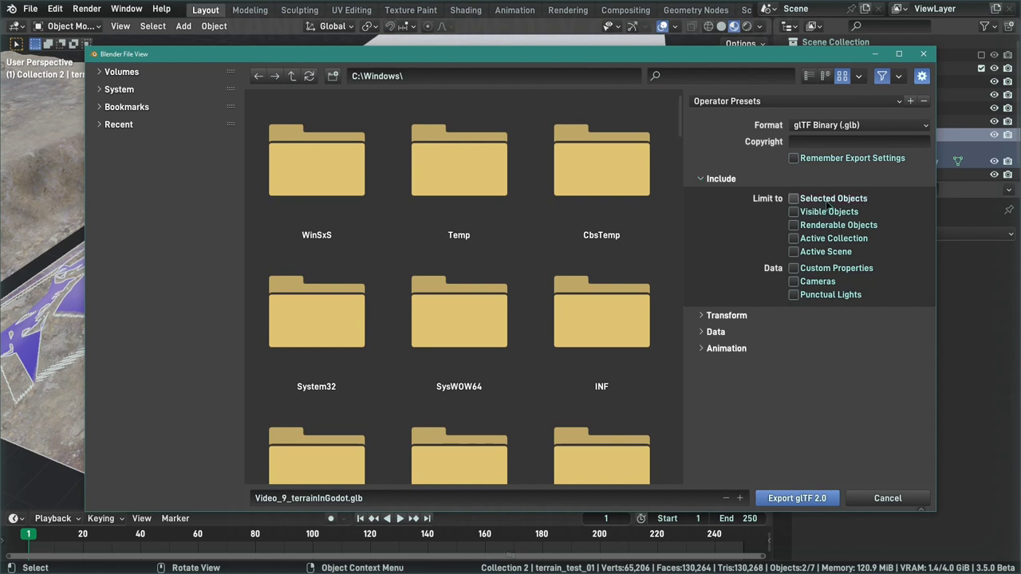
left_click(801, 203)
Step: Exclude vertex colors from the exported mesh data after reviewing the transform and mesh options
left_click(740, 317)
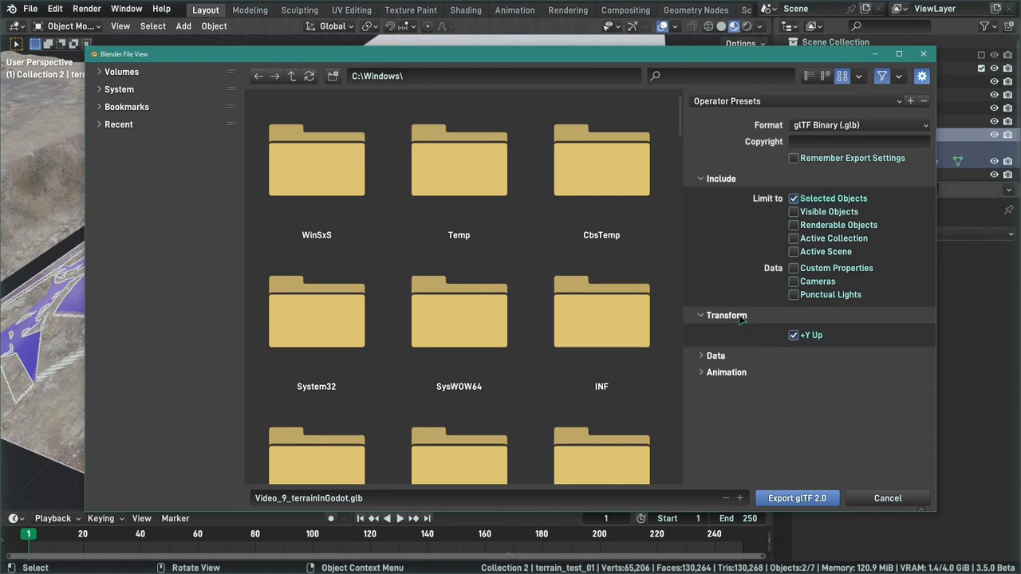
left_click(714, 357)
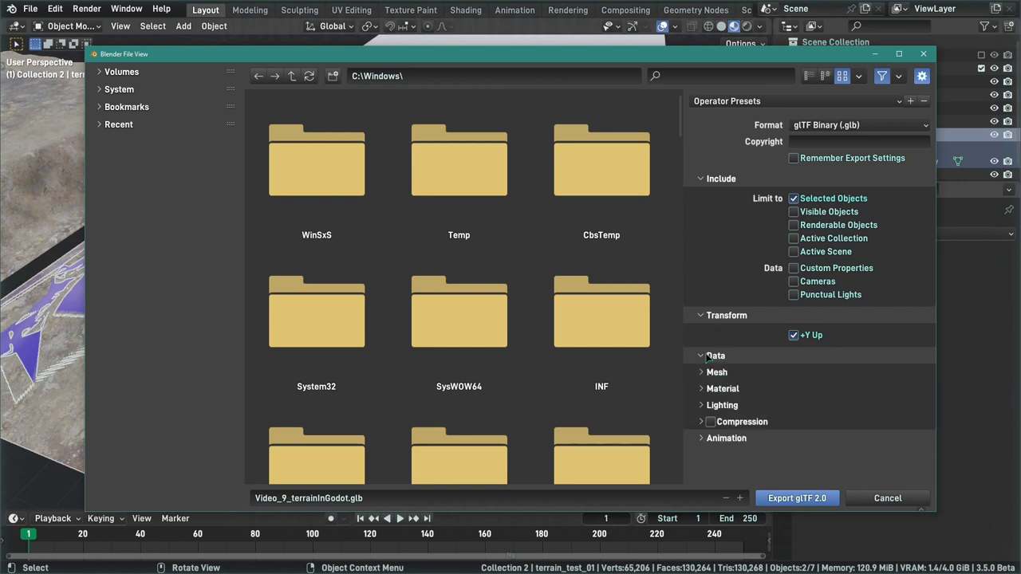
left_click(721, 372)
scroll(797, 303, "down", 3)
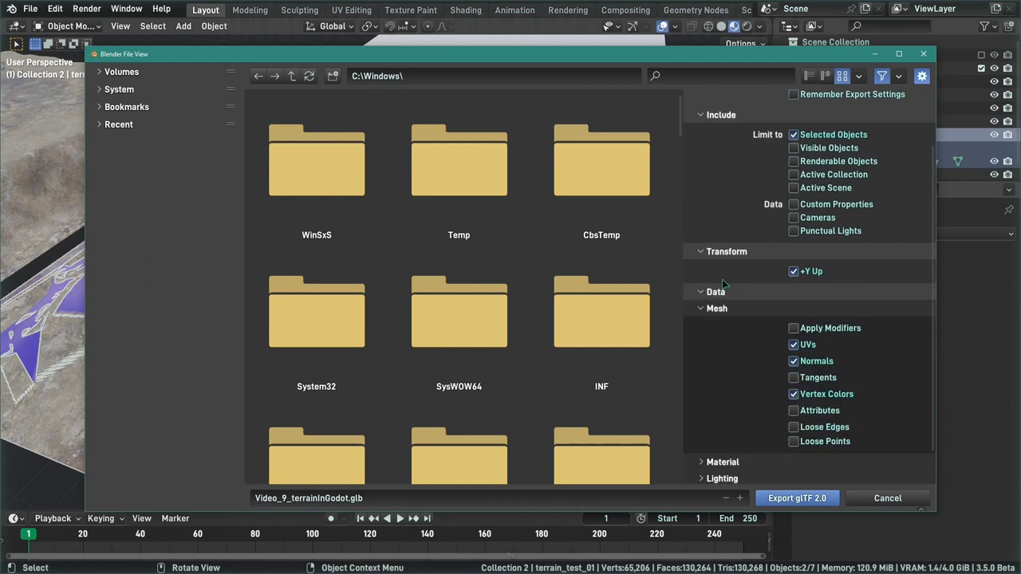
scroll(653, 246, "down", 2)
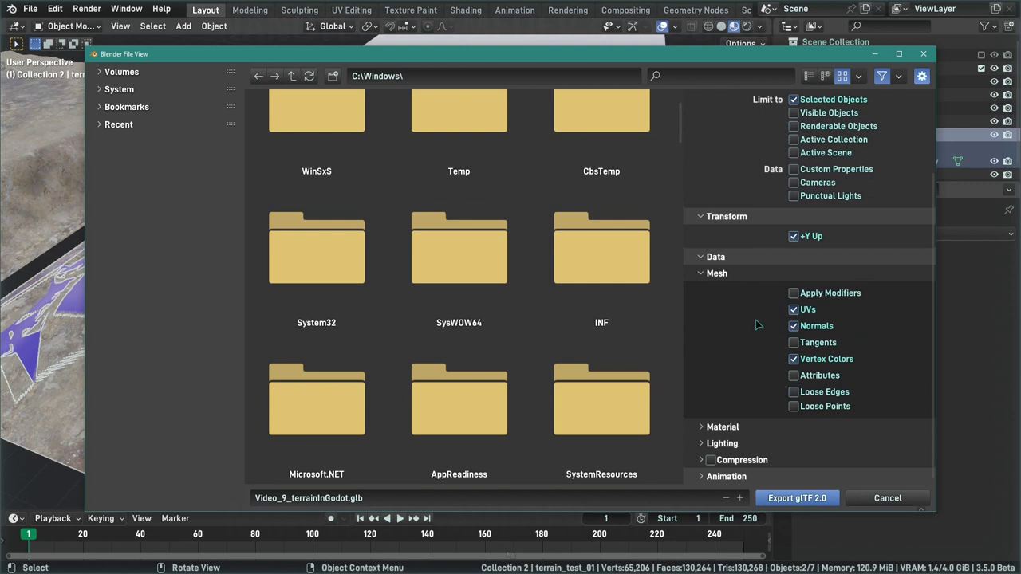
left_click(793, 358)
Step: Set the export's Materials option to No export
left_click(714, 426)
scroll(706, 259, "down", 2)
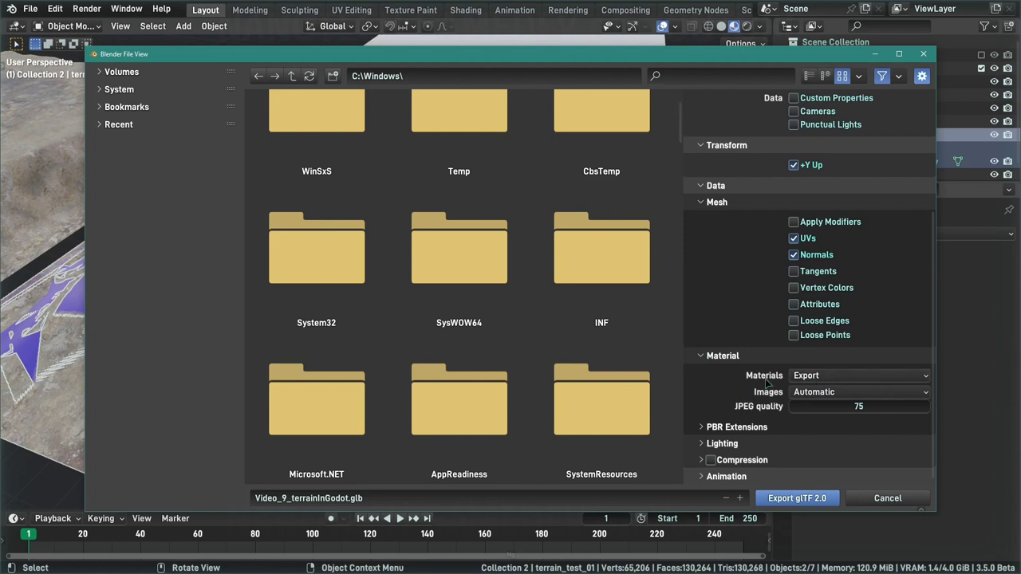
left_click(827, 376)
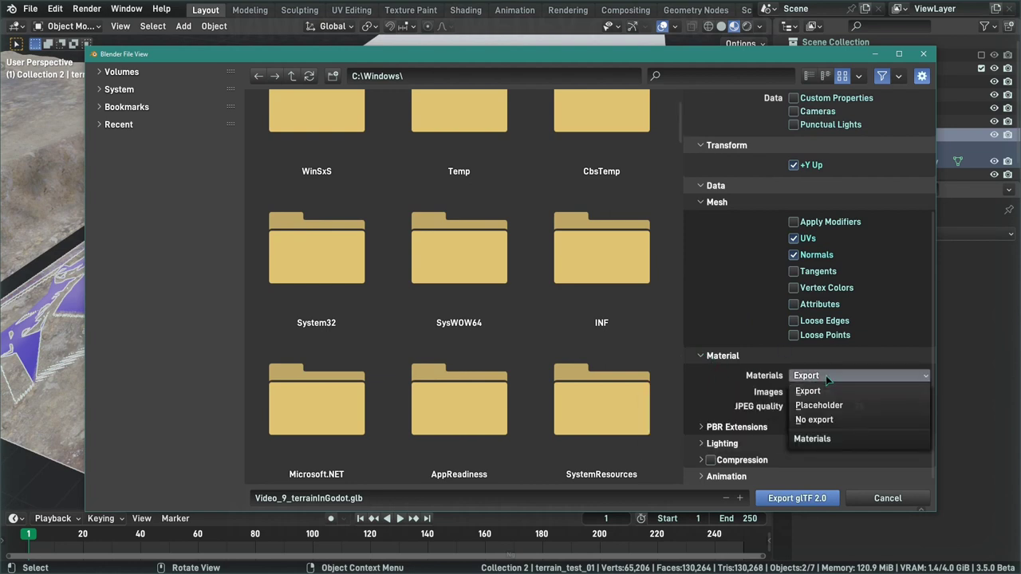
left_click(822, 419)
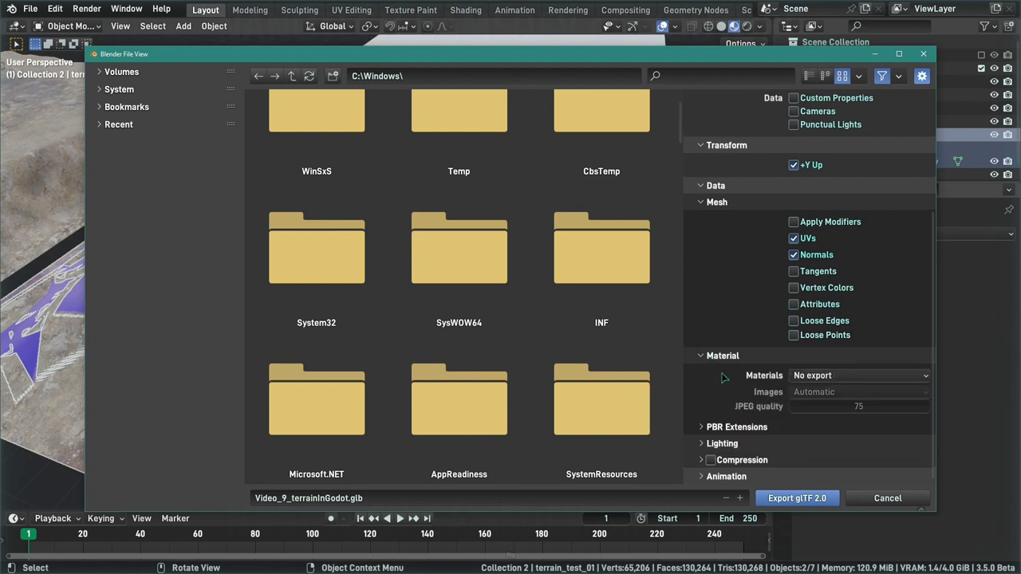
Step: Exclude animation and shape keys from the glTF export after reviewing the PBR extension, lighting and compression settings
left_click(705, 434)
left_click(737, 441)
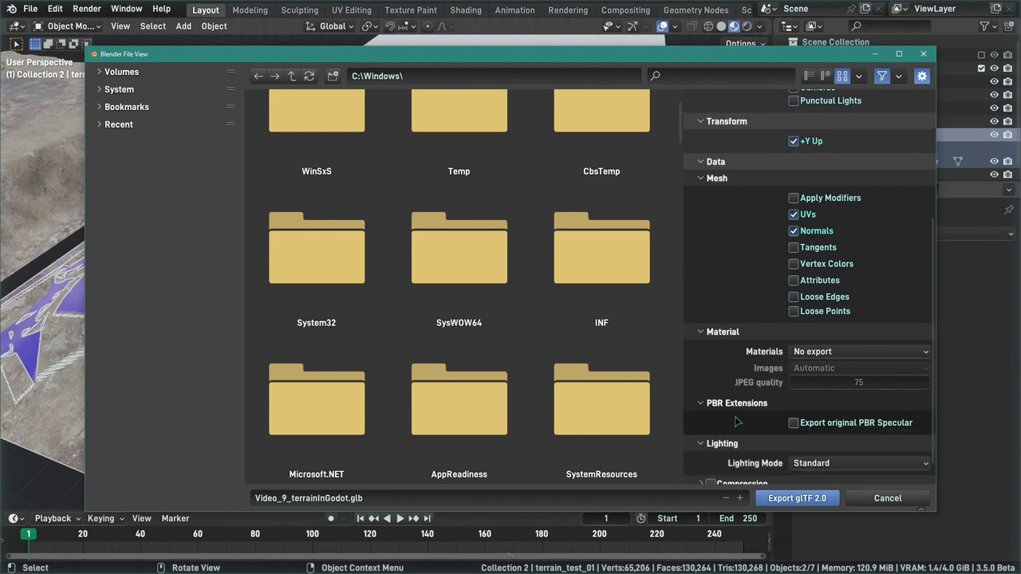
left_click(741, 463)
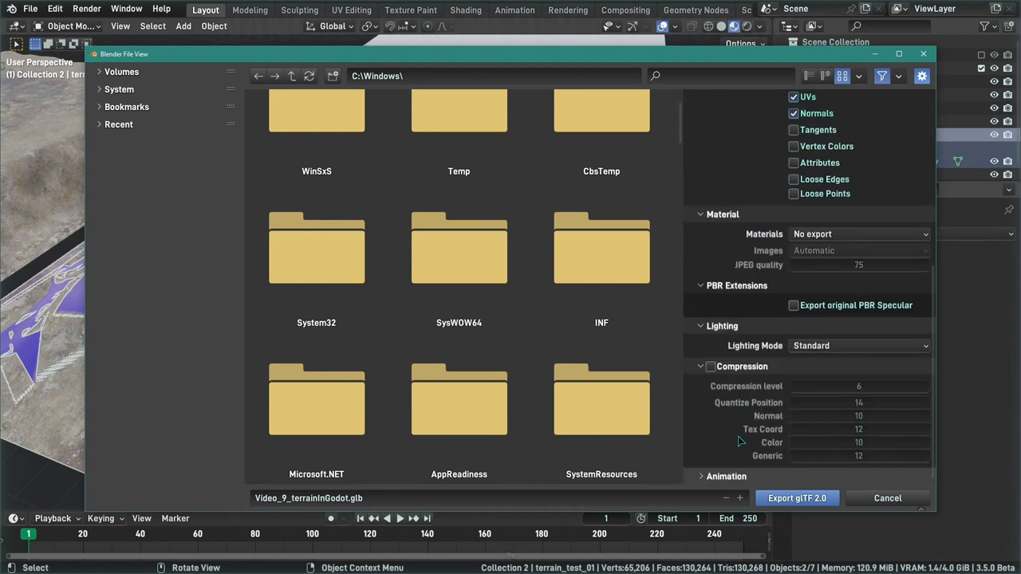
left_click(733, 476)
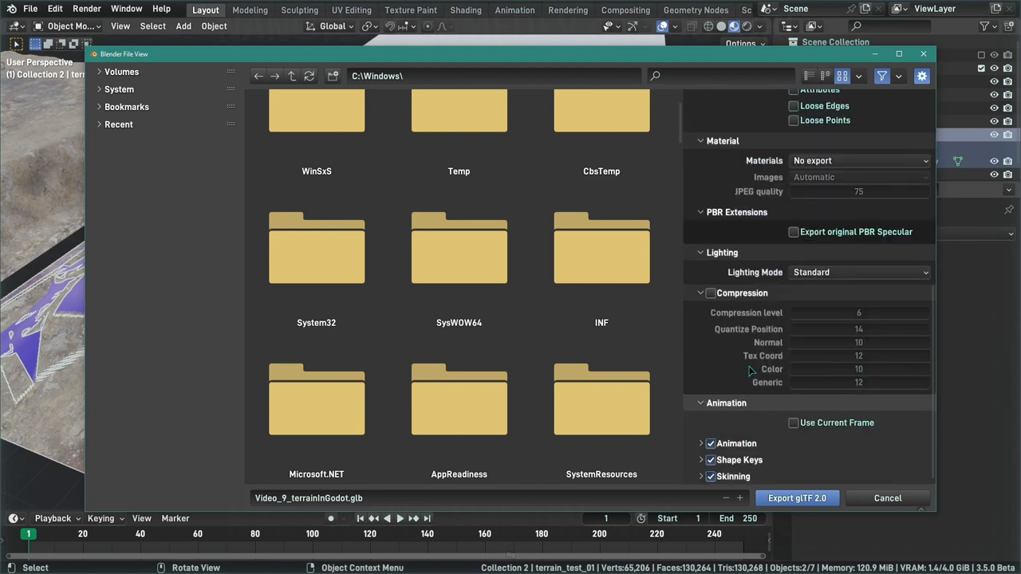
left_click(710, 444)
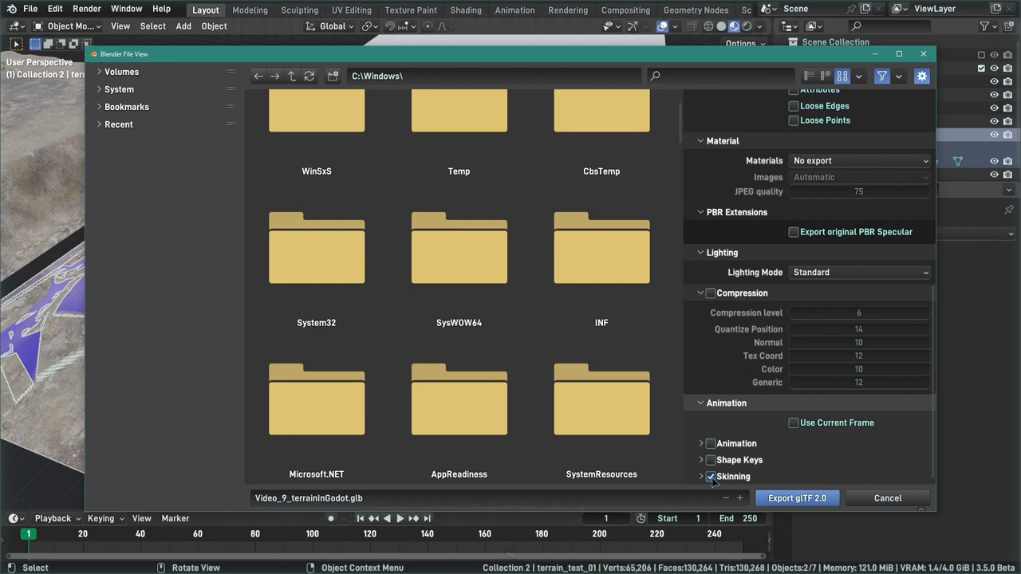
Step: Review the available export formats and keep glTF Binary (.glb)
scroll(720, 378, "up", 10)
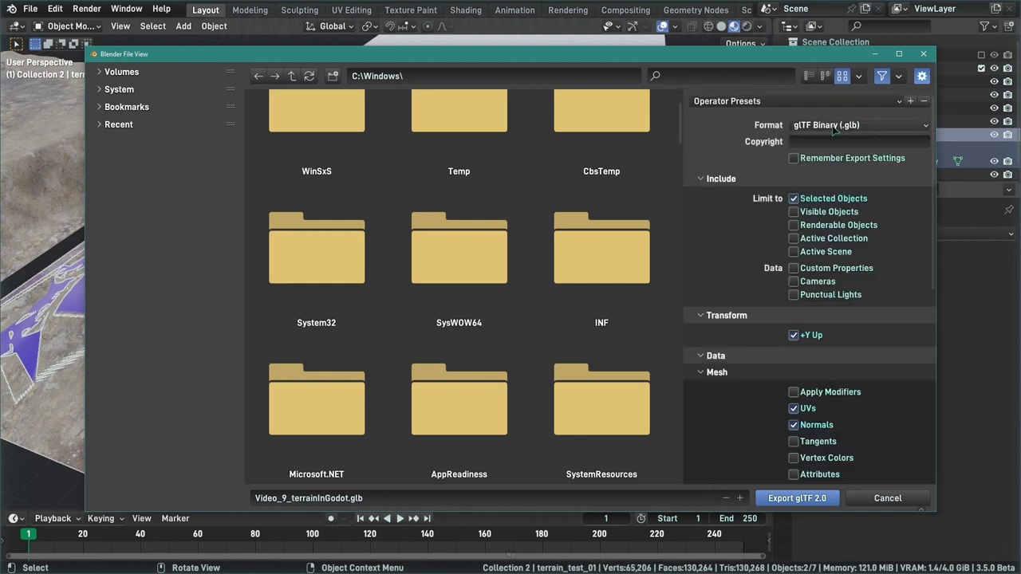
left_click(834, 126)
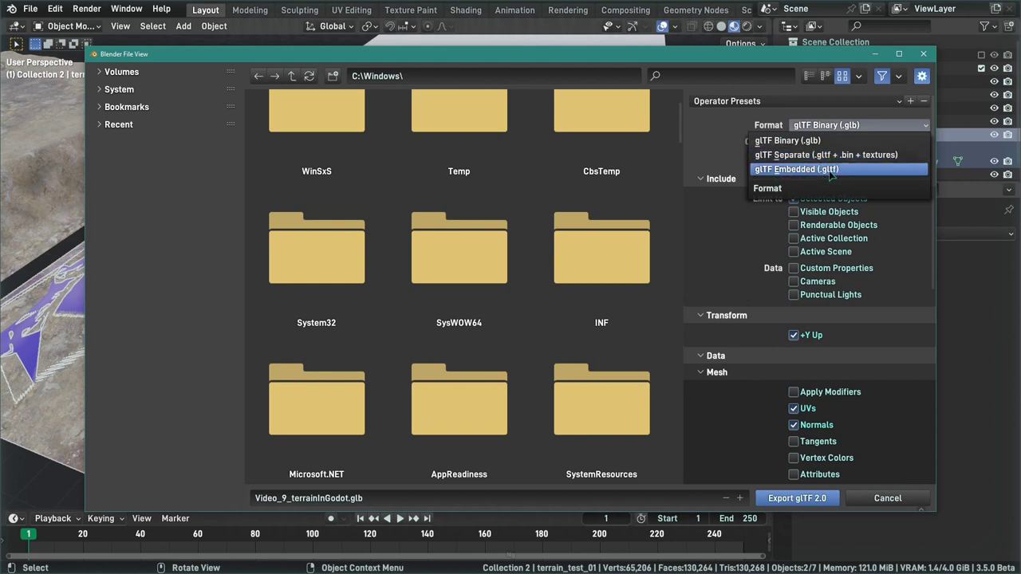
left_click(786, 141)
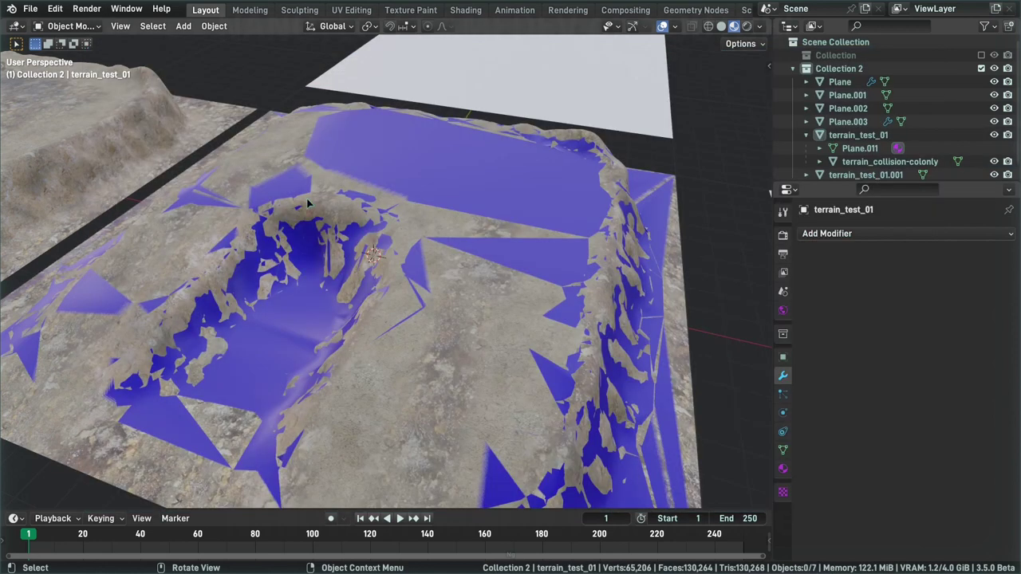
Step: Select the terrain_test_01 mesh and show its material nodes in the Shading workspace
middle_click_drag(307, 204, 379, 232)
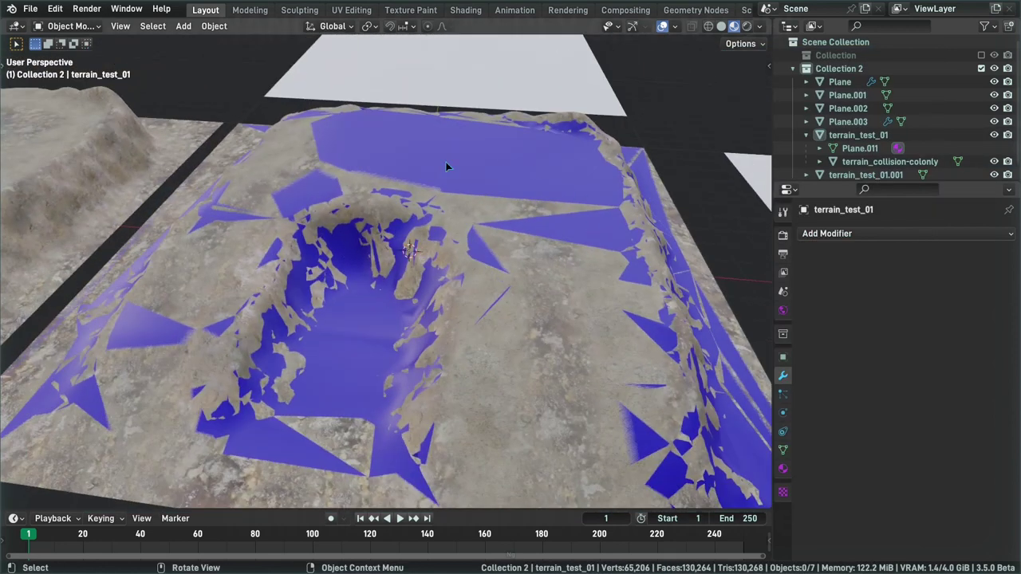
middle_click_drag(446, 166, 433, 197)
left_click(587, 339)
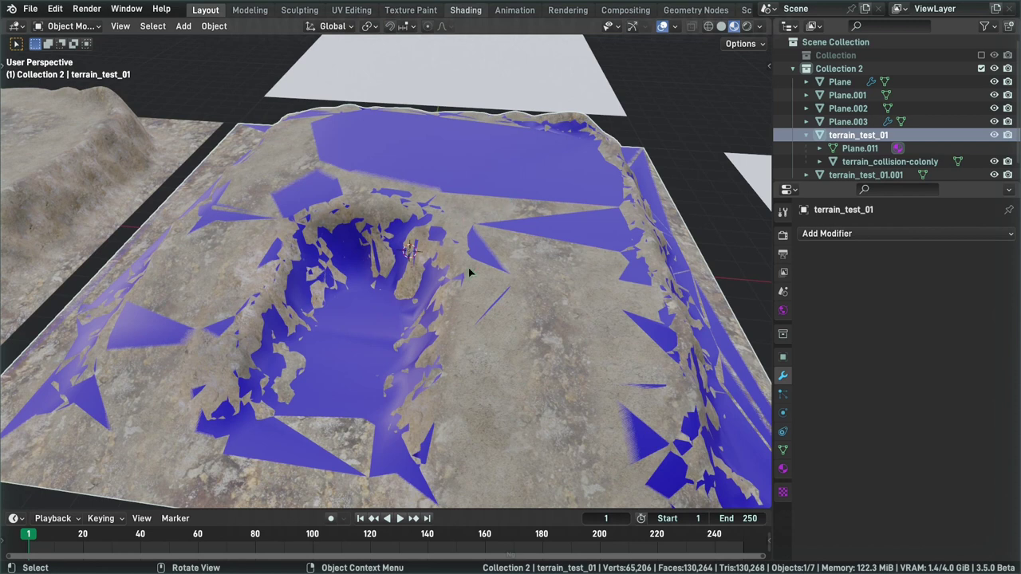
left_click(466, 10)
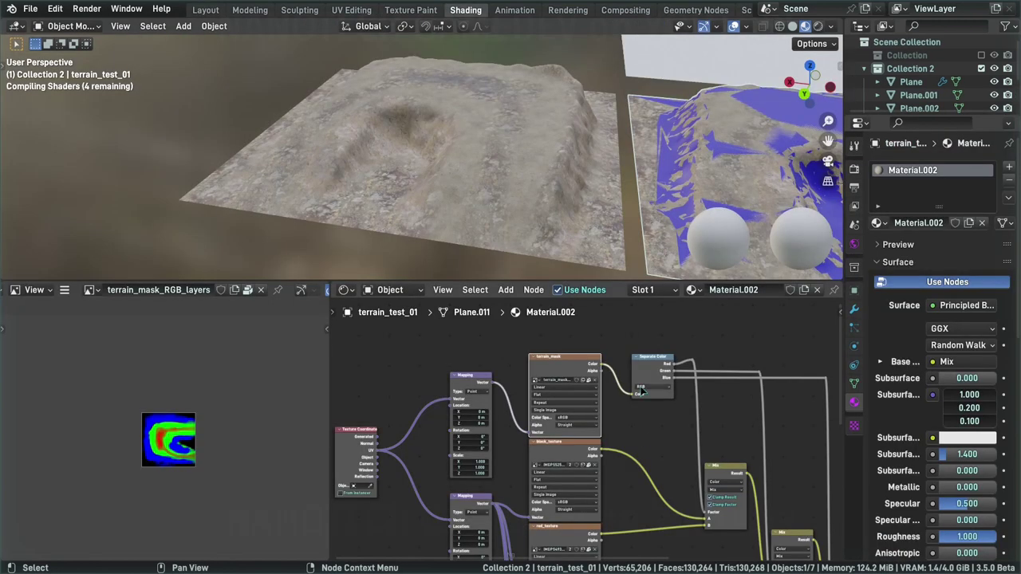
Step: Examine the images used by the terrain_mask, black_texture, red_texture and green_texture nodes of Material.002
scroll(672, 429, "up", 4)
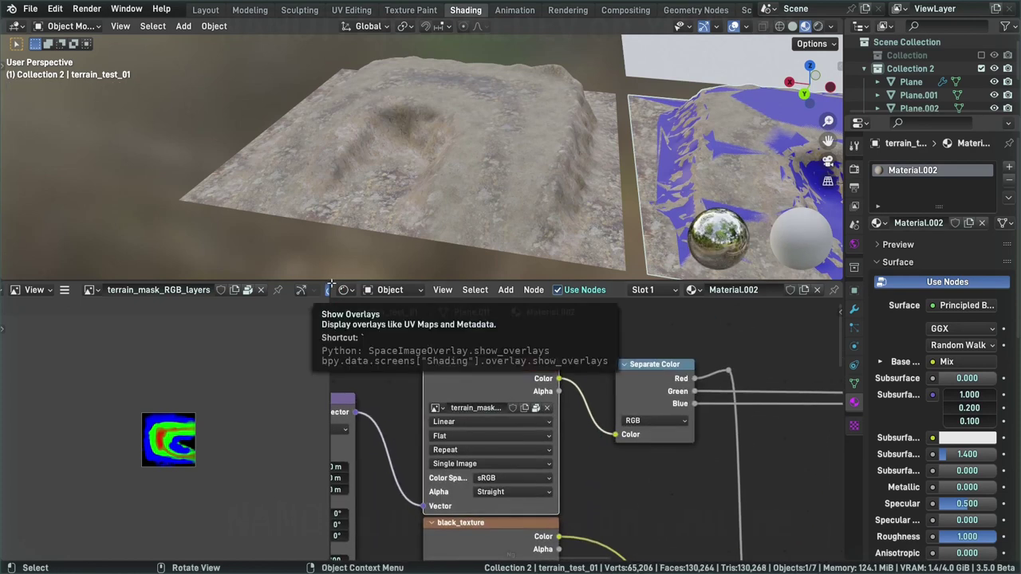
middle_click_drag(517, 388, 595, 346)
left_click(560, 502)
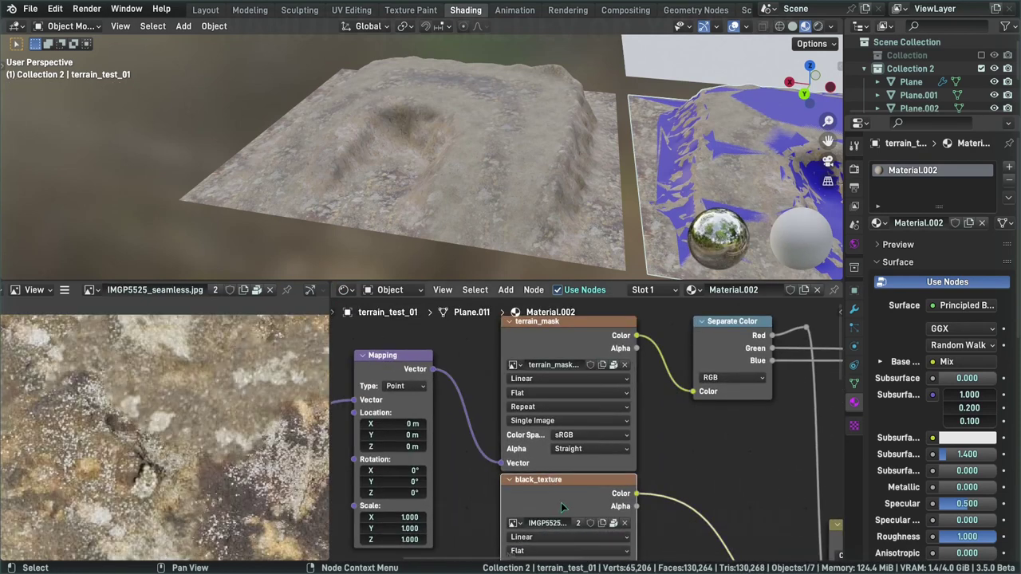
left_click(567, 347)
middle_click_drag(643, 452, 615, 317)
middle_click_drag(617, 479, 617, 417)
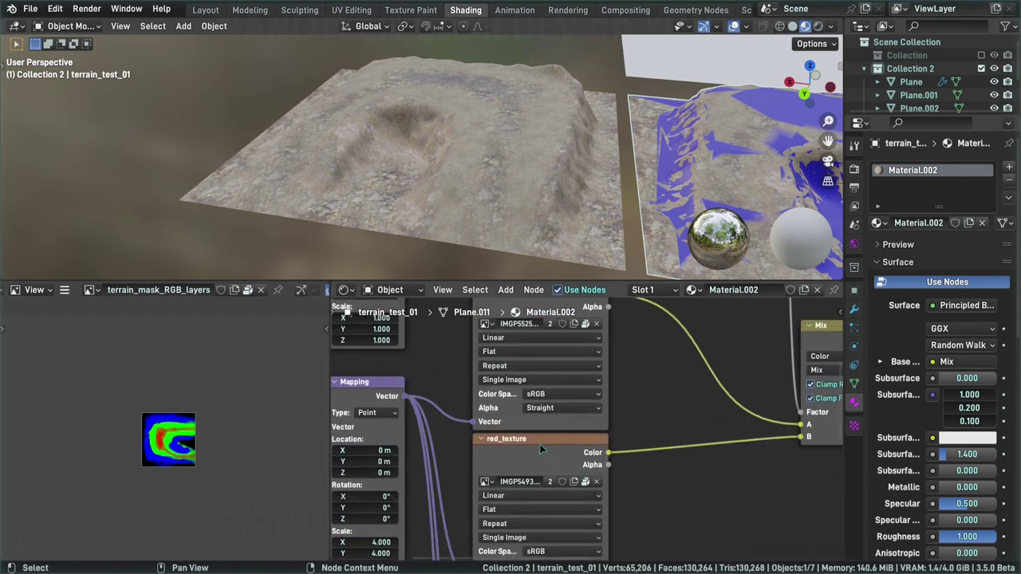
left_click(529, 455)
middle_click_drag(603, 498, 603, 354)
left_click(559, 483)
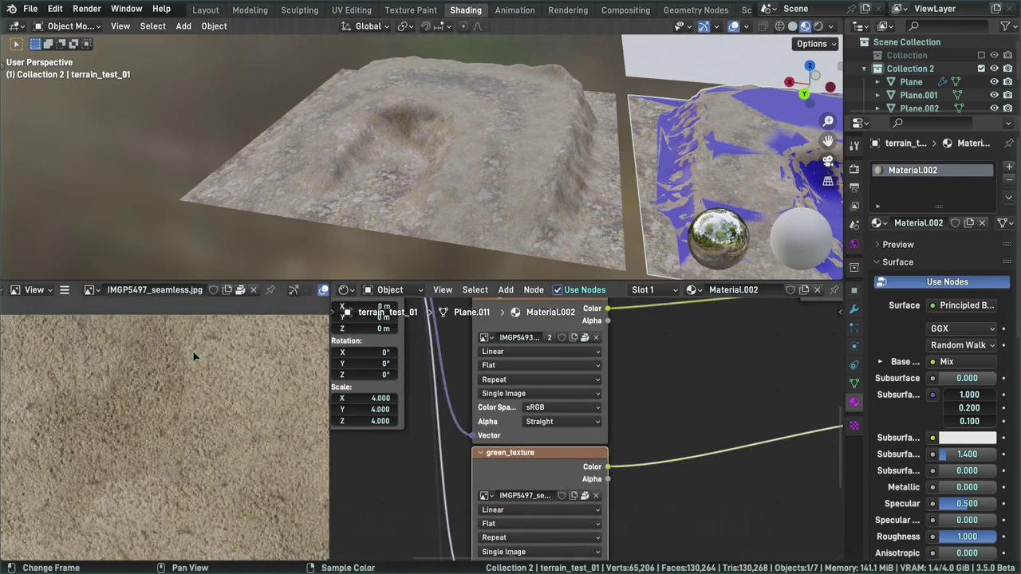
key("Home")
middle_click_drag(184, 378, 189, 368)
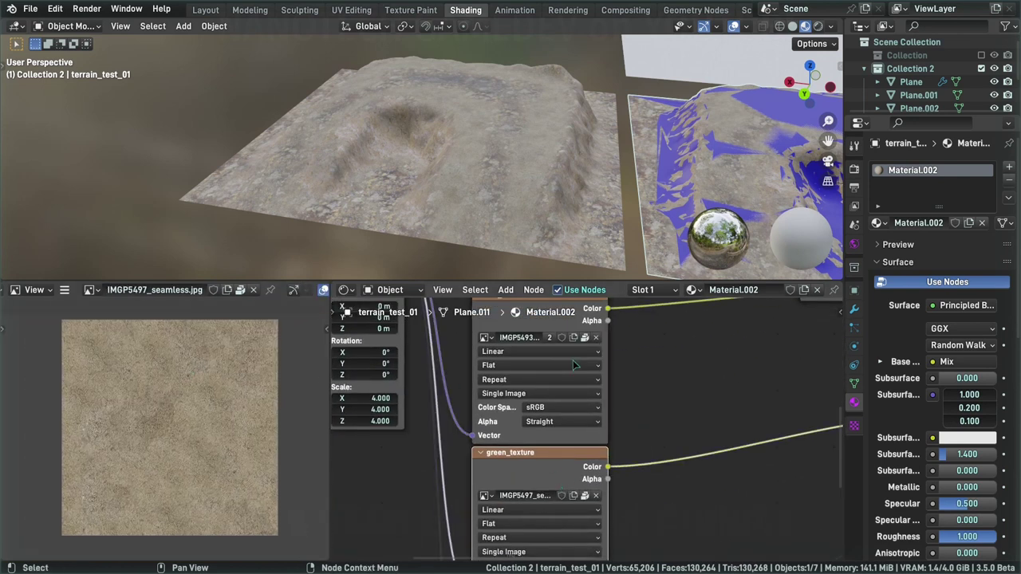
Step: Display the terrain_mask image again and compare its color regions with the textured terrain surface
middle_click_drag(573, 359, 576, 520)
middle_click_drag(558, 311, 567, 488)
middle_click_drag(561, 323, 557, 374)
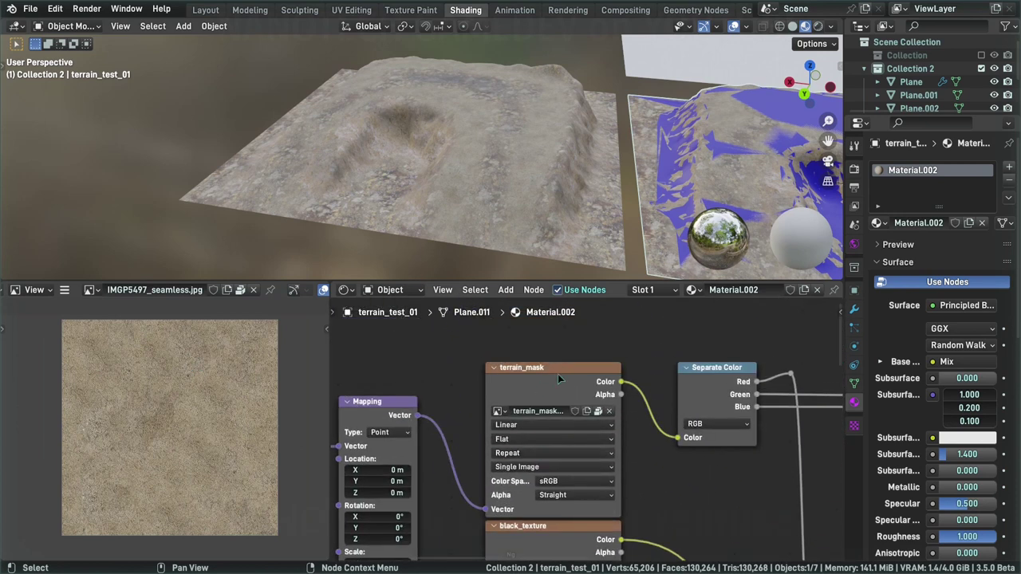
left_click(557, 374)
scroll(194, 402, "up", 7)
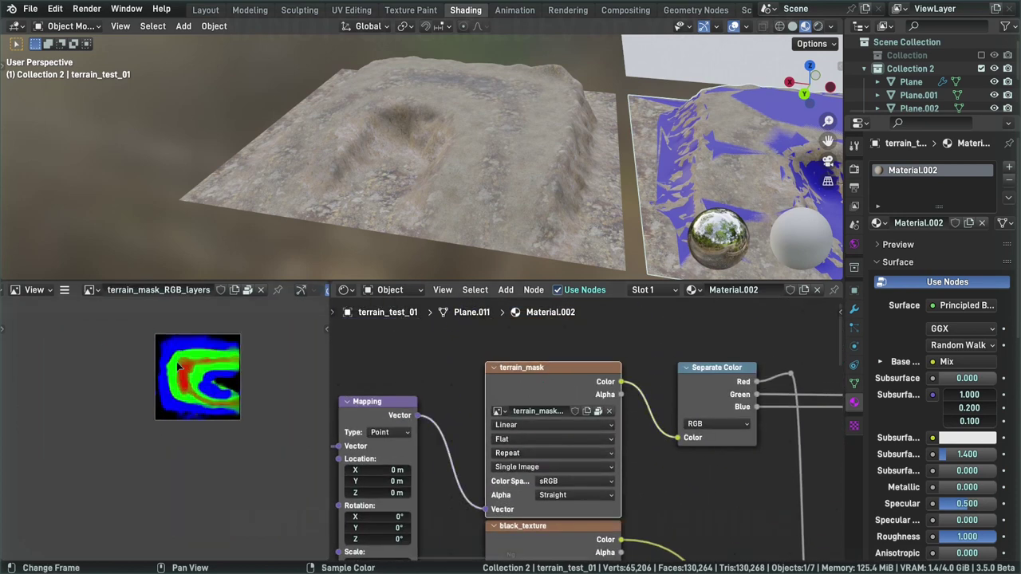
middle_click_drag(559, 180, 564, 211)
scroll(376, 86, "up", 2)
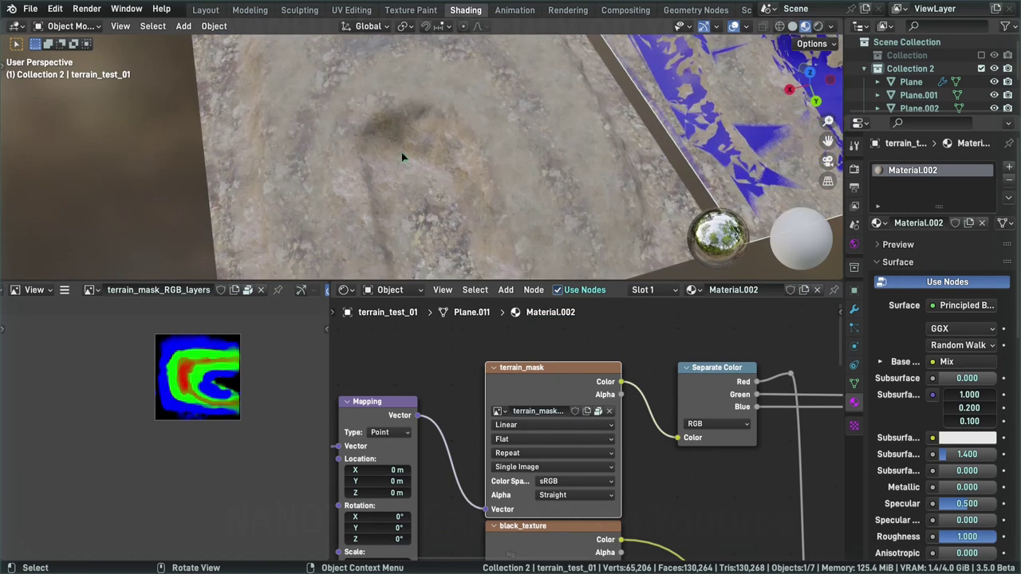
middle_click_drag(404, 157, 449, 137)
scroll(449, 137, "down", 3)
Step: Look up the Save a Copy option for the terrain_mask_RGB_layers image without saving
left_click(64, 290)
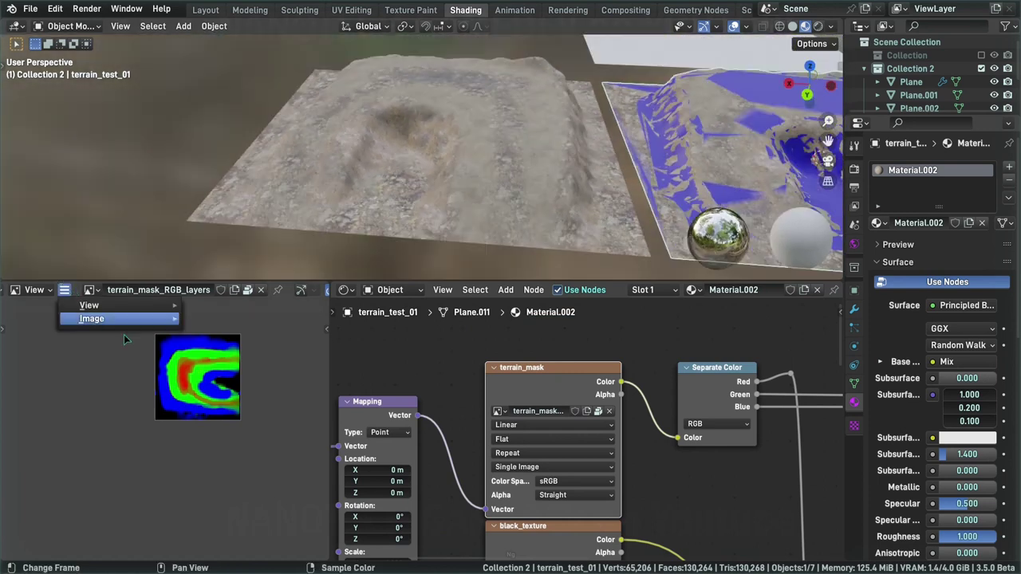
mouse_move(124, 318)
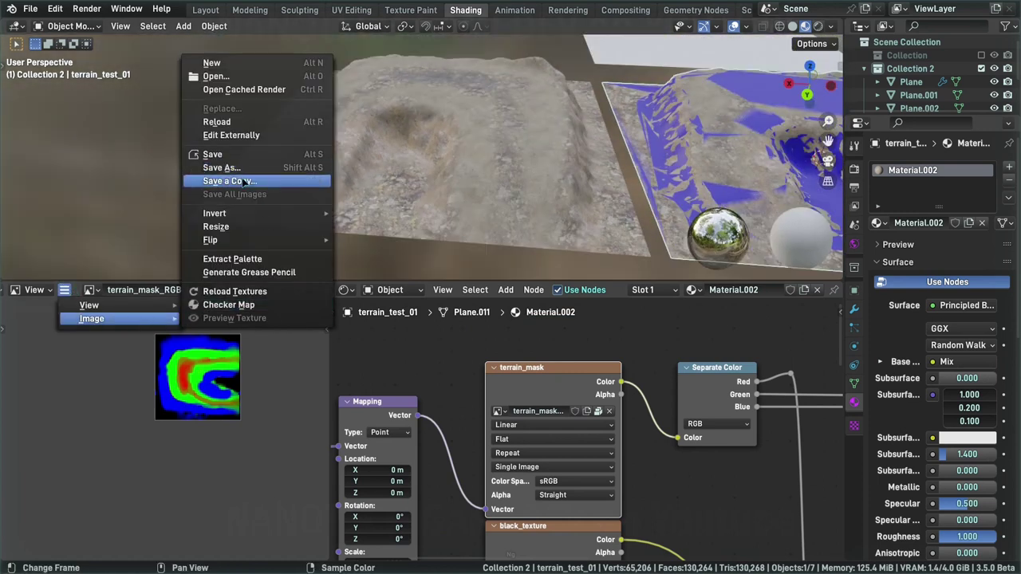
middle_click_drag(457, 364, 429, 343)
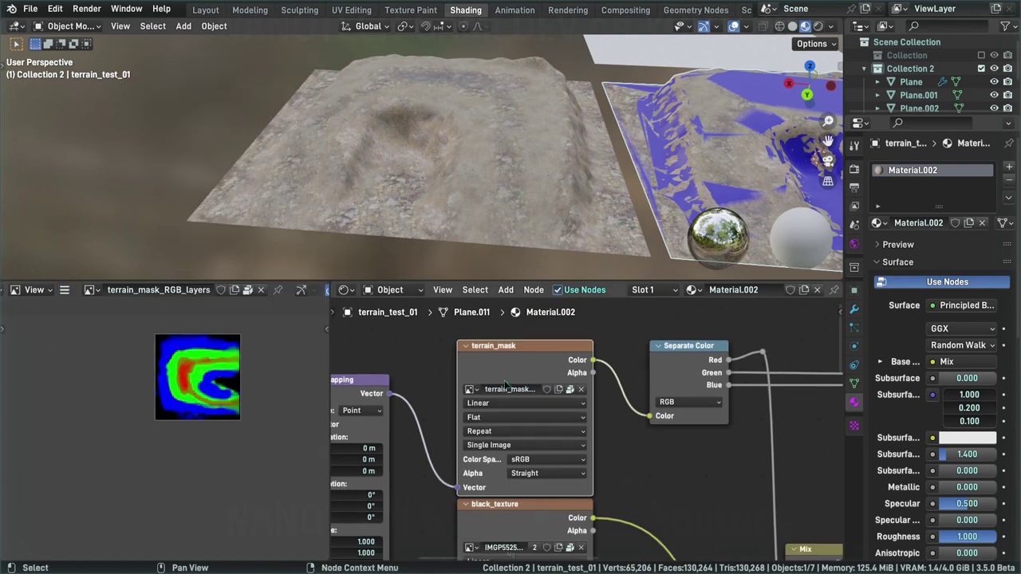
Step: Go through the black, red and blue texture nodes to identify the seamless images needed besides the mask
middle_click_drag(568, 423, 570, 386)
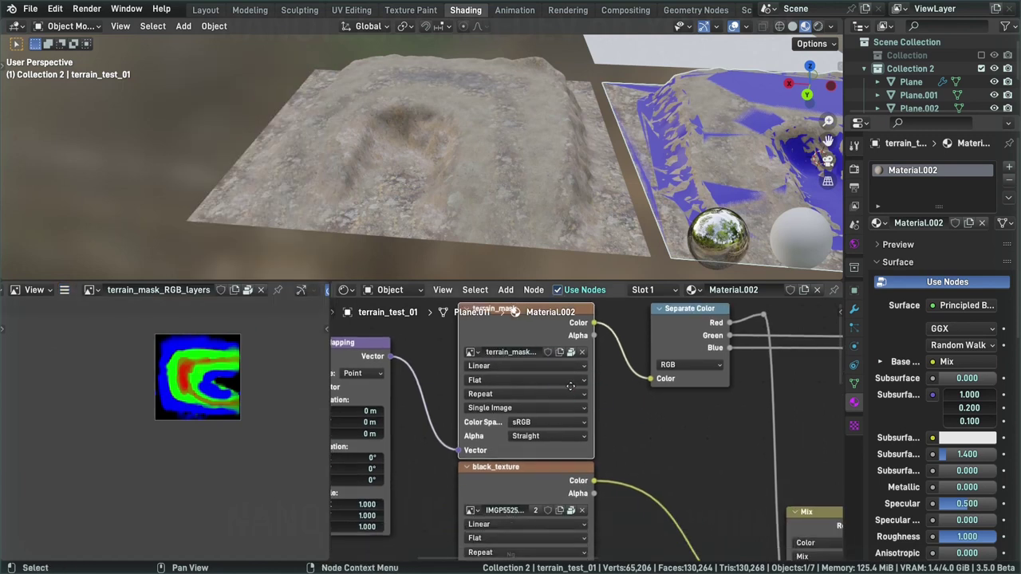
left_click(552, 479)
middle_click_drag(615, 503, 600, 346)
left_click(545, 496)
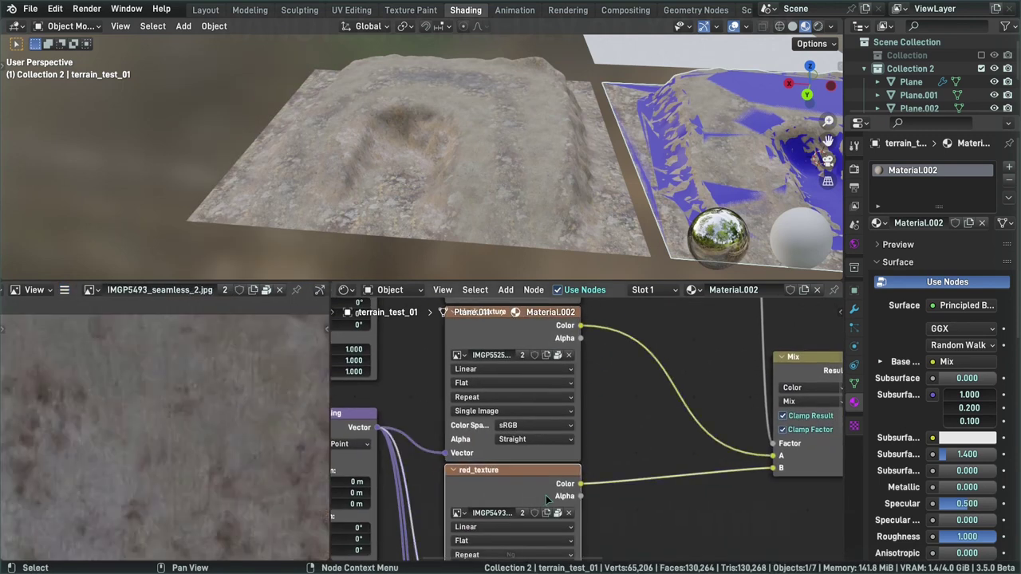
middle_click_drag(545, 495, 551, 255)
left_click(571, 404)
middle_click_drag(625, 374, 623, 502)
scroll(634, 406, "down", 3)
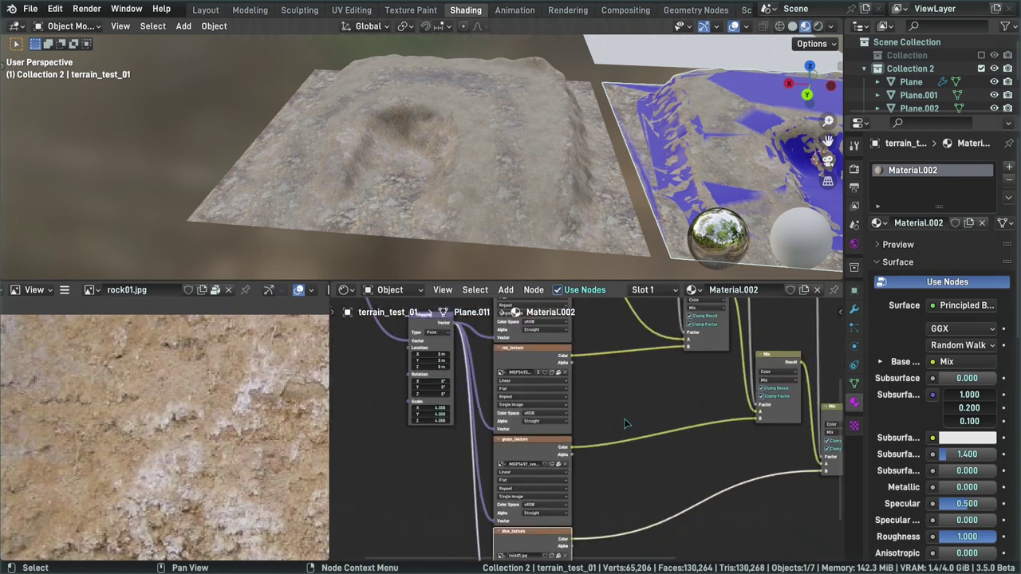
middle_click_drag(606, 323, 612, 544)
left_click(538, 396)
scroll(606, 383, "up", 3)
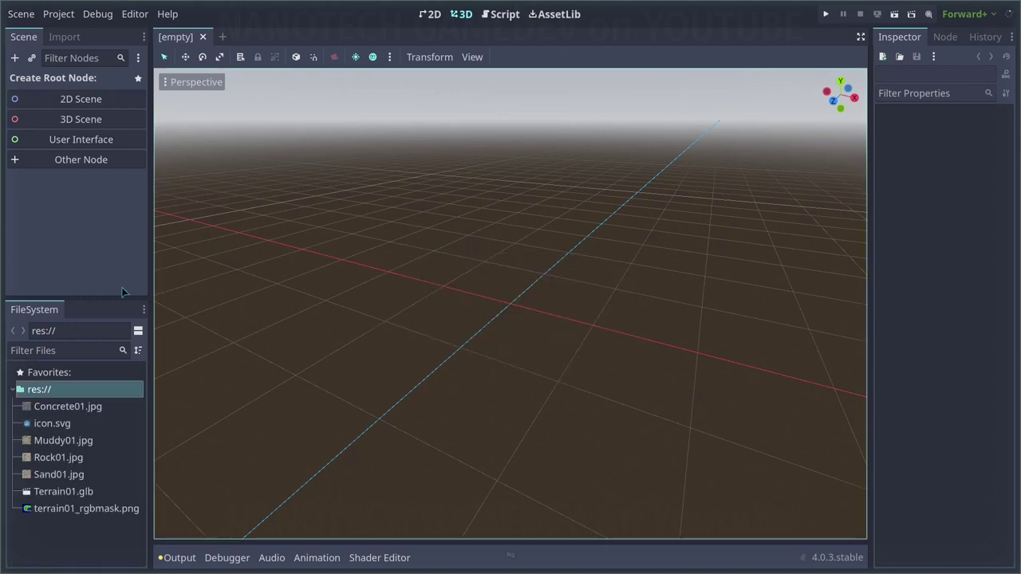
Step: Switch to Godot and inspect the Muddy01, Rock01, Sand01 and terrain01_rgbmask textures along with the Terrain01.glb entry in the project files
left_click(58, 441)
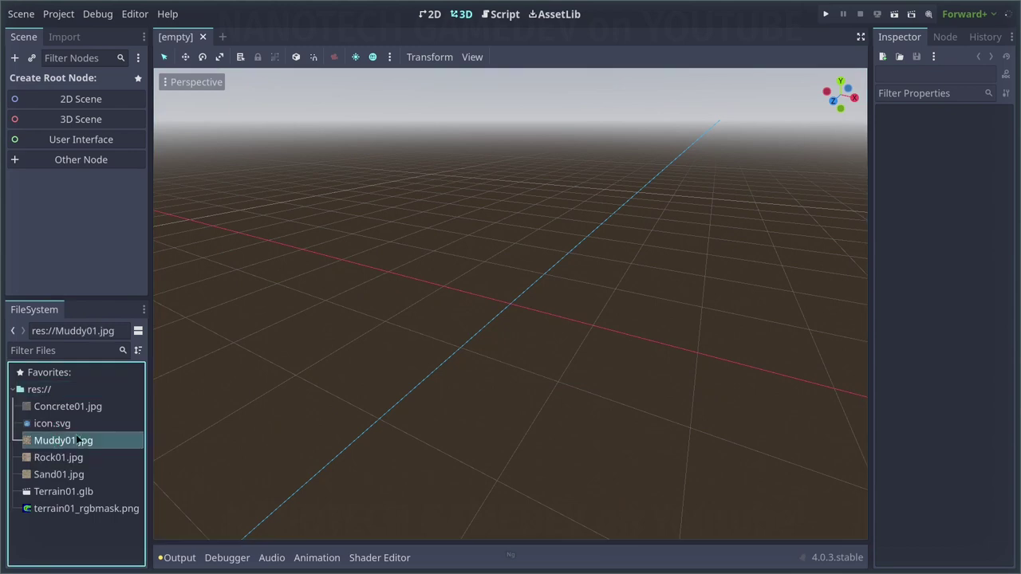
double_click(78, 440)
left_click_drag(871, 209, 763, 209)
double_click(57, 457)
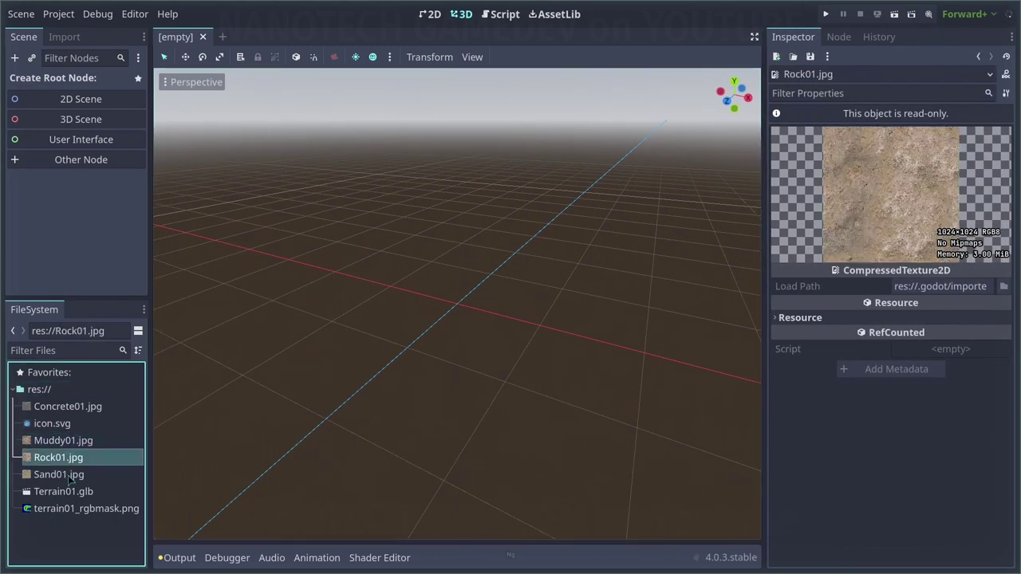
left_click(72, 474)
double_click(76, 476)
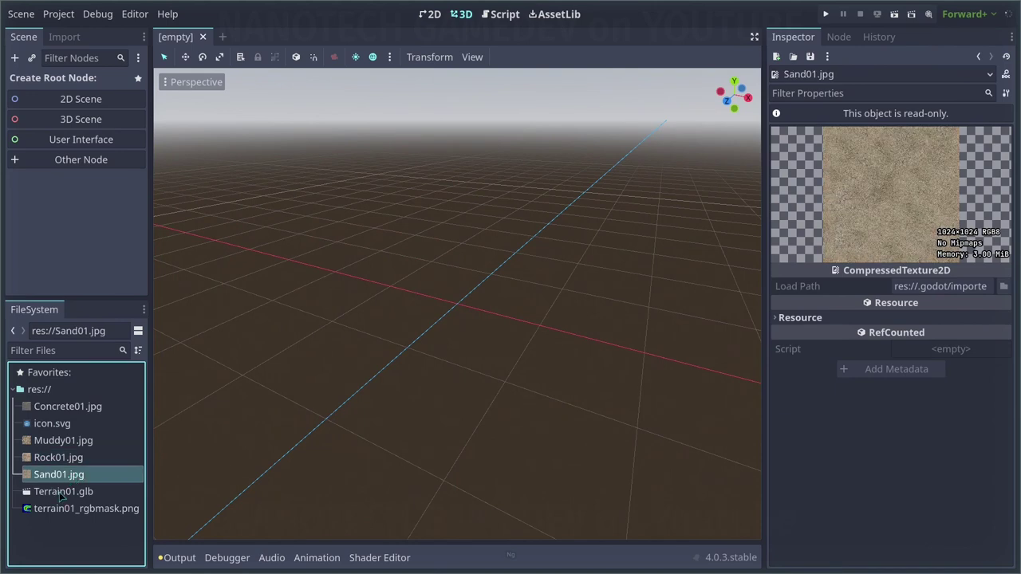
double_click(45, 511)
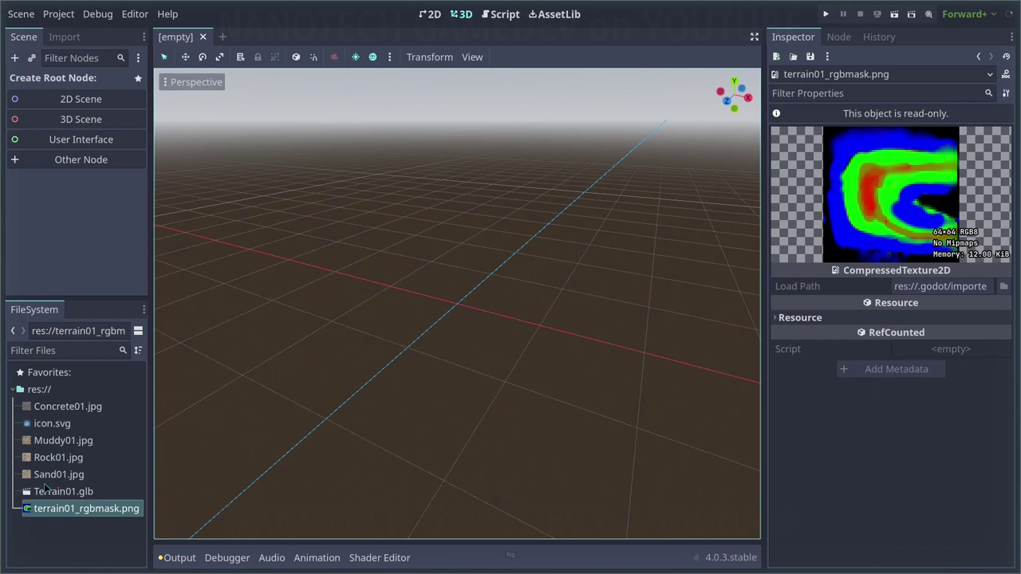
left_click(45, 493)
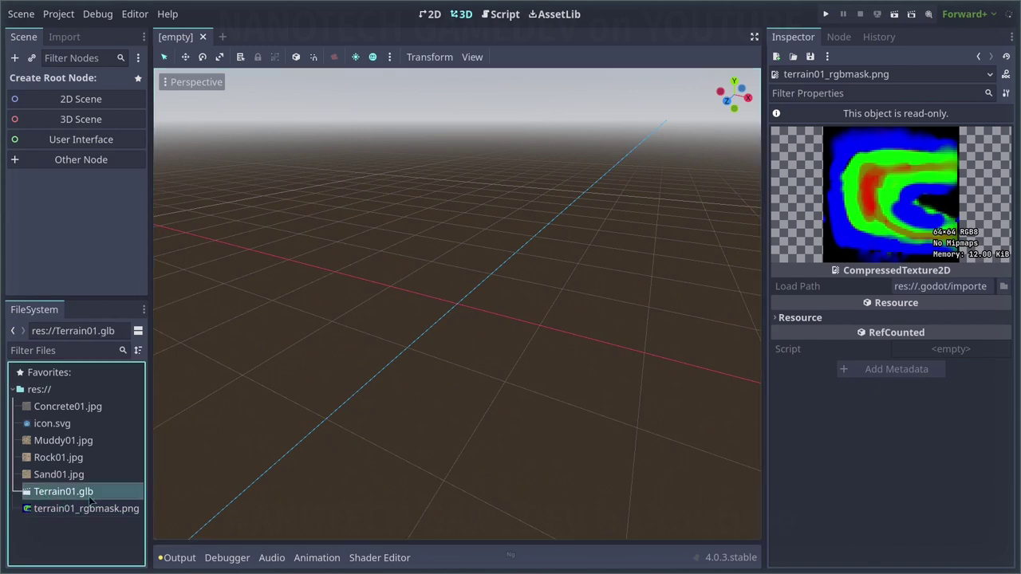
left_click_drag(764, 183, 824, 184)
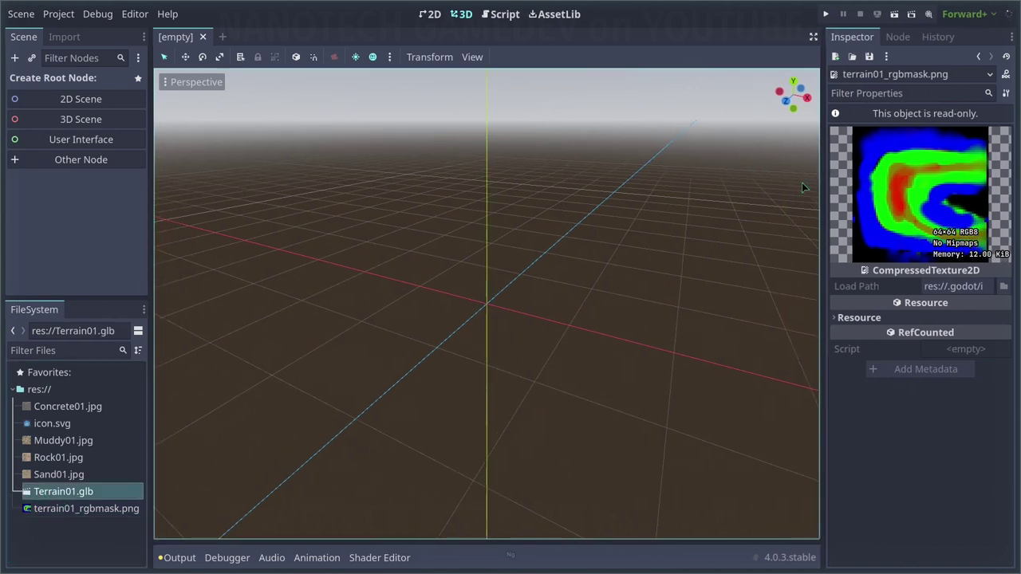
Step: Create a new 3D scene with a Node3D root
middle_click_drag(412, 192, 503, 180)
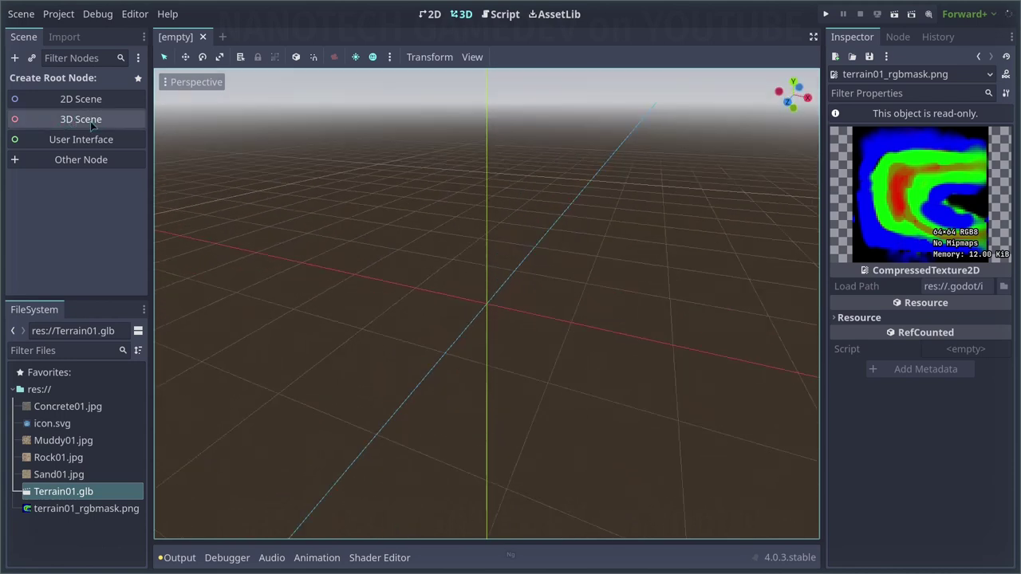
left_click(62, 122)
left_click(511, 230)
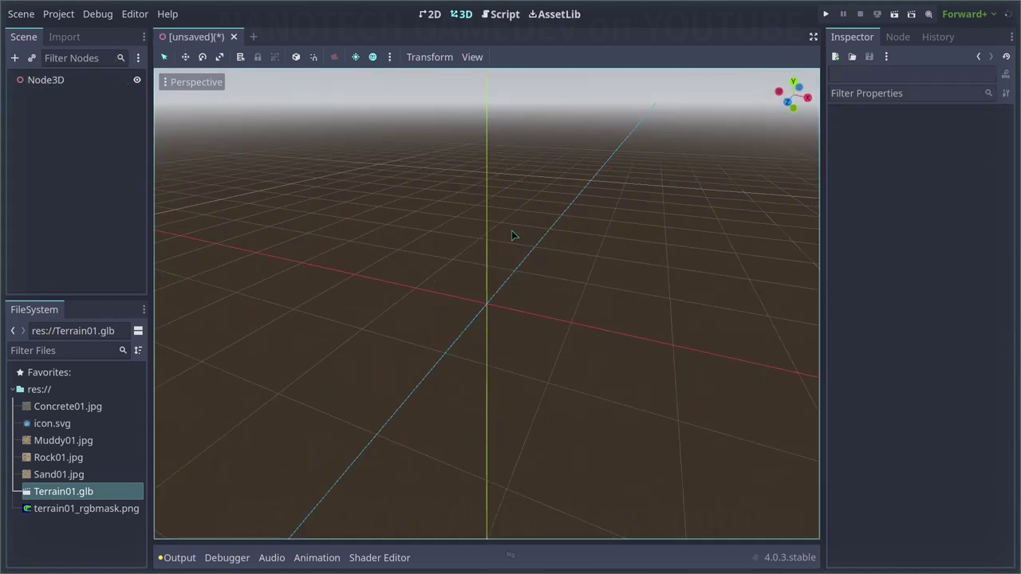
Step: Add Terrain01.glb from the project files to the scene as a child of Node3D and view the terrain from several sides
middle_click_drag(587, 226, 544, 224)
scroll(544, 224, "up", 6)
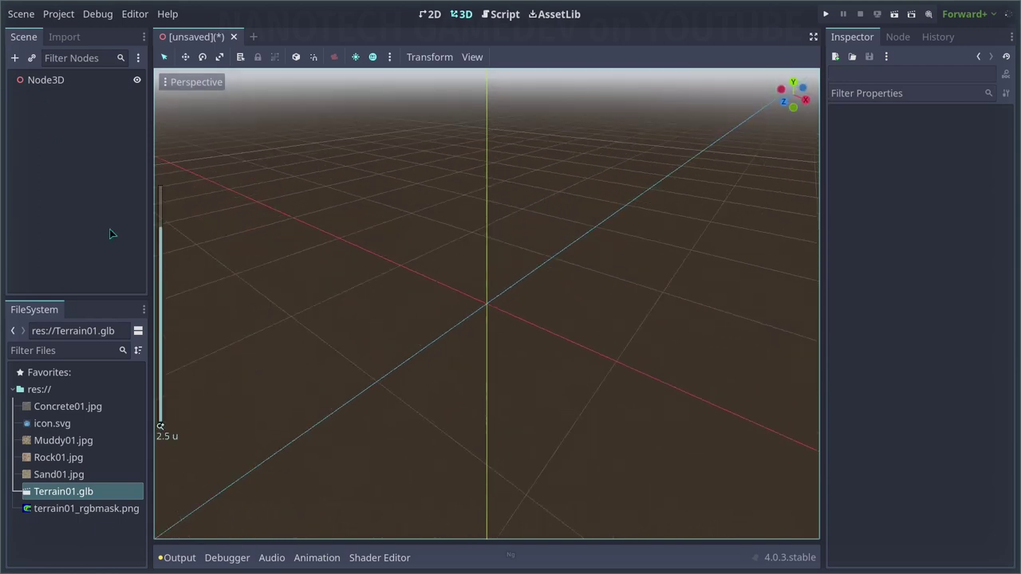
left_click(46, 493)
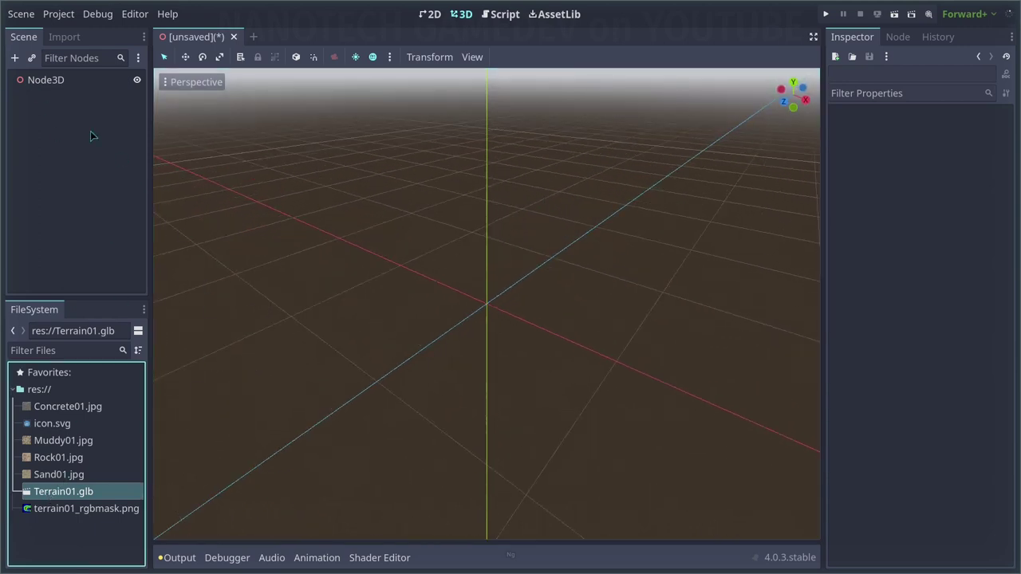
left_click_drag(90, 136, 45, 84)
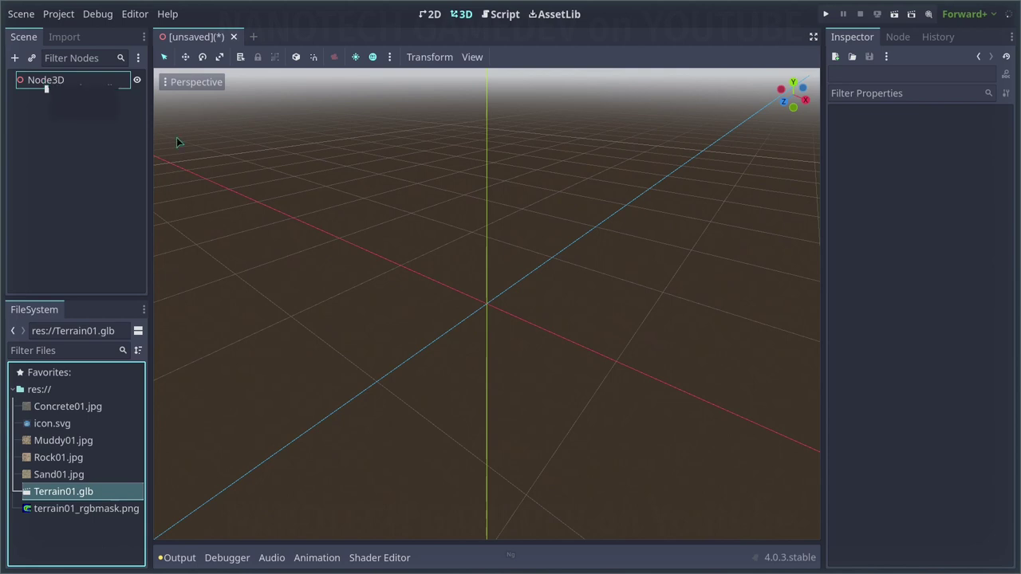
scroll(531, 219, "up", 2)
scroll(531, 214, "down", 15)
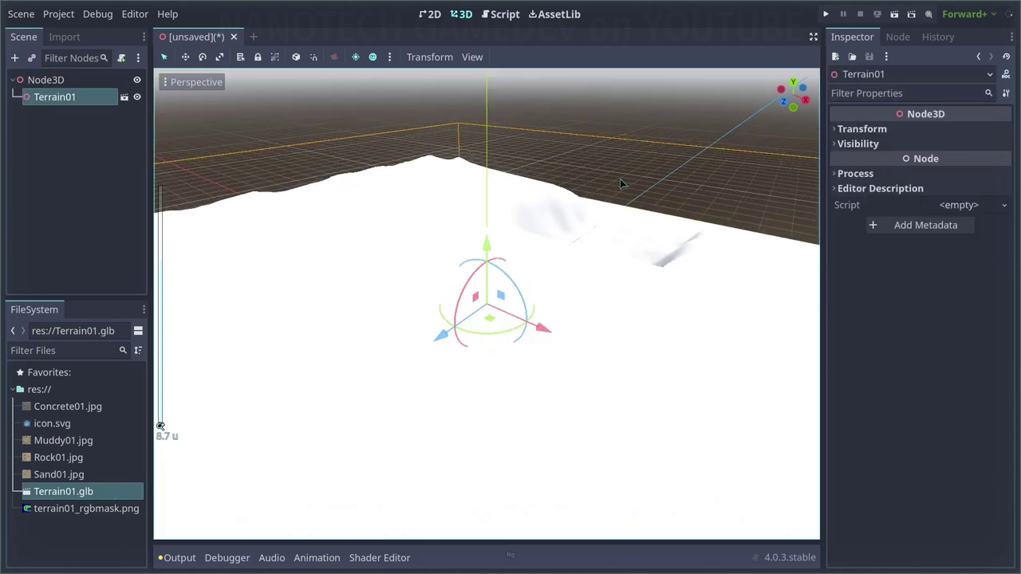
middle_click_drag(620, 179, 374, 175)
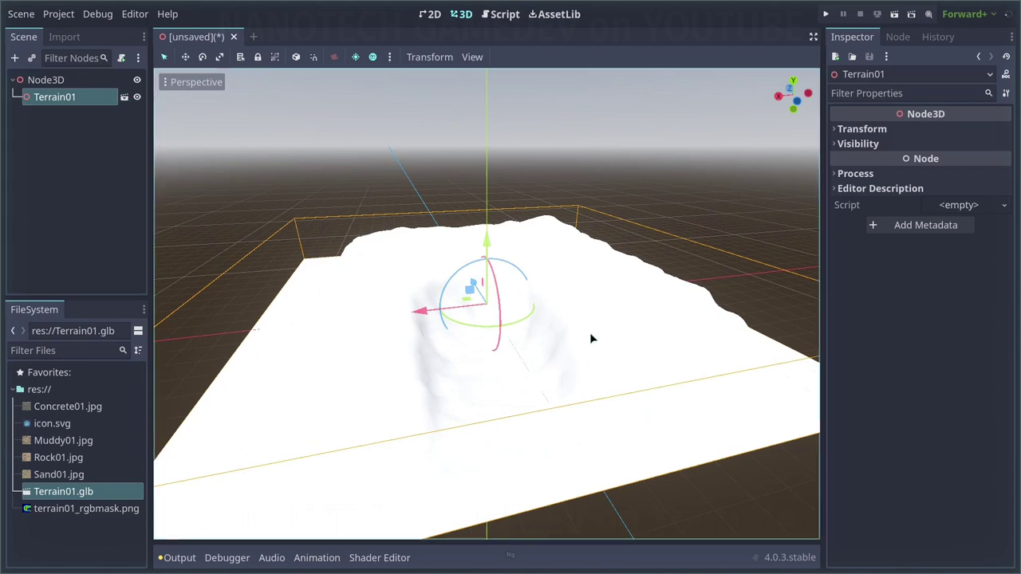
middle_click_drag(591, 339, 311, 313)
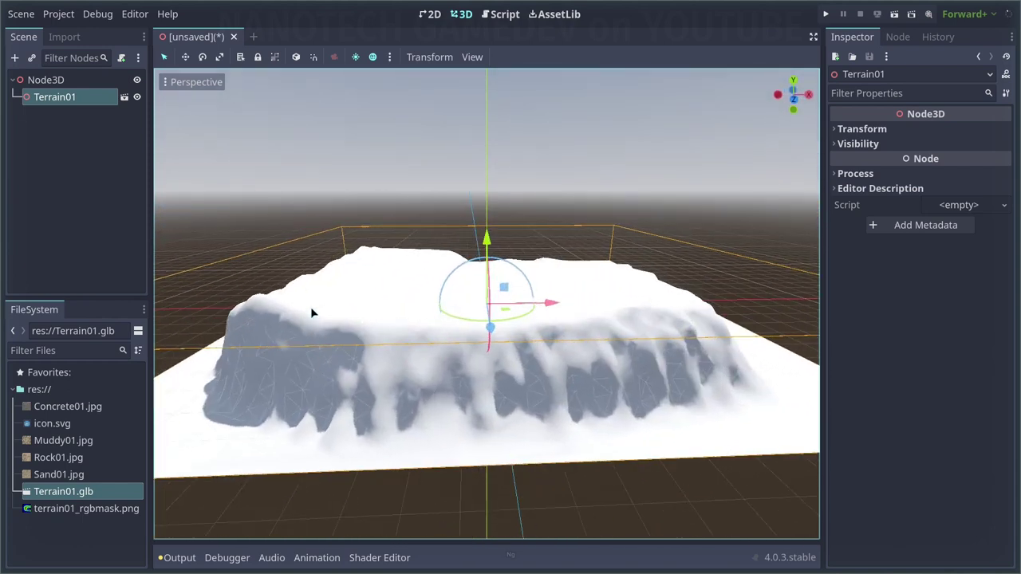
scroll(372, 271, "up", 10)
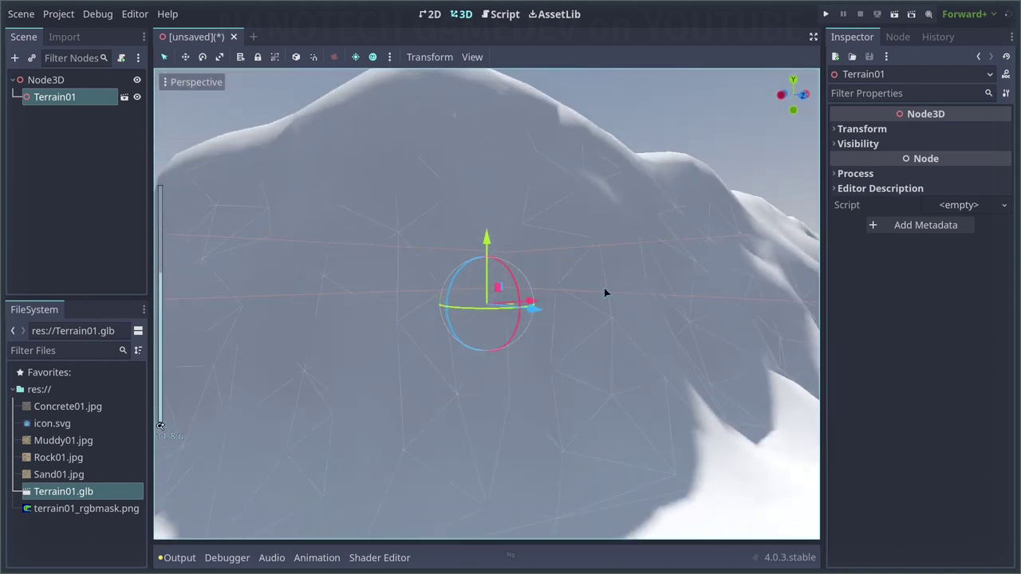
Step: Enable Editable Children on the Terrain01 instance and widen the scene tree to show the full node names
right_click(57, 99)
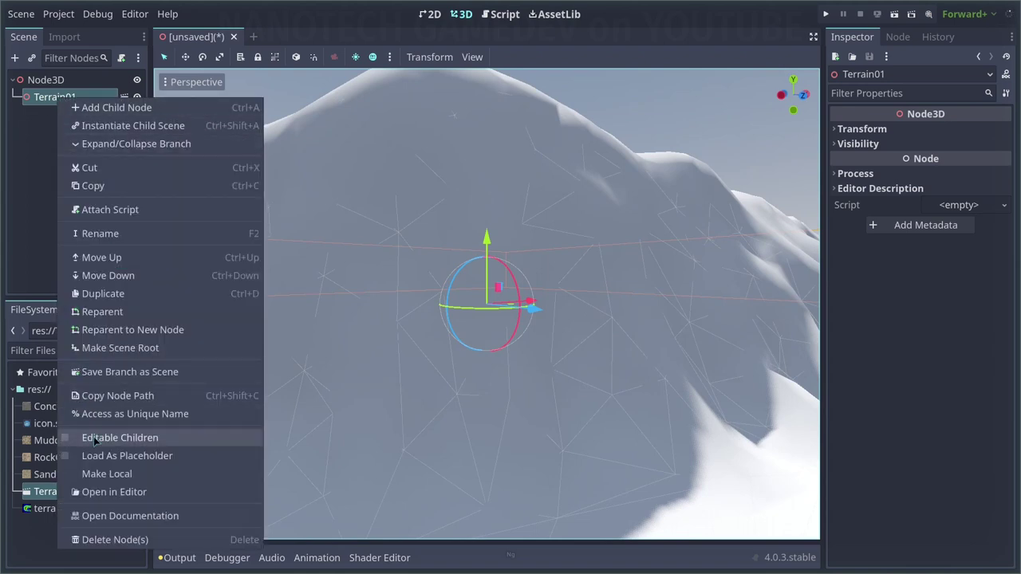
left_click(94, 441)
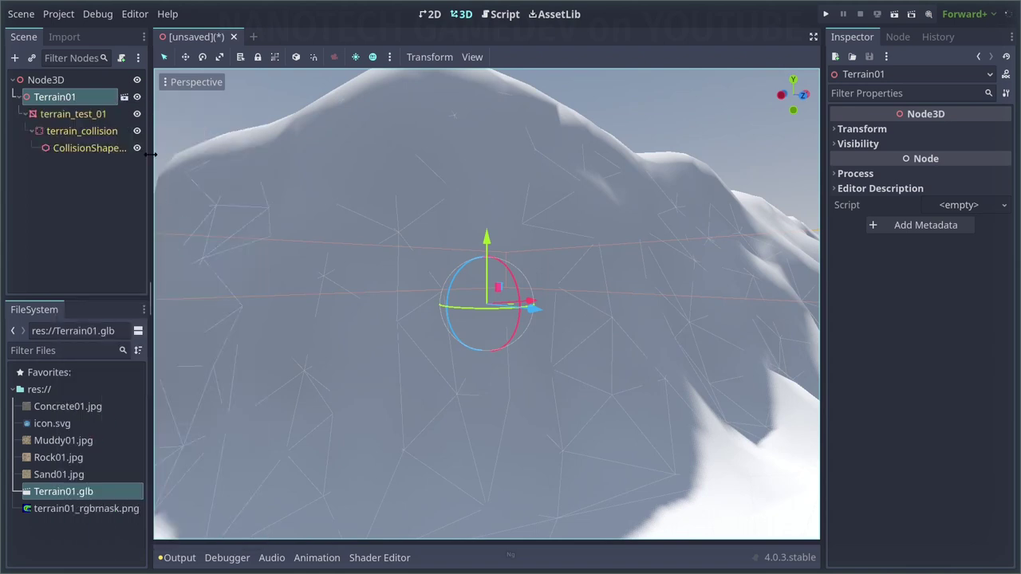
left_click_drag(151, 154, 175, 151)
mouse_move(212, 142)
middle_mouse_down()
mouse_move(347, 147)
mouse_move(205, 136)
middle_mouse_up()
scroll(204, 136, "down", 8)
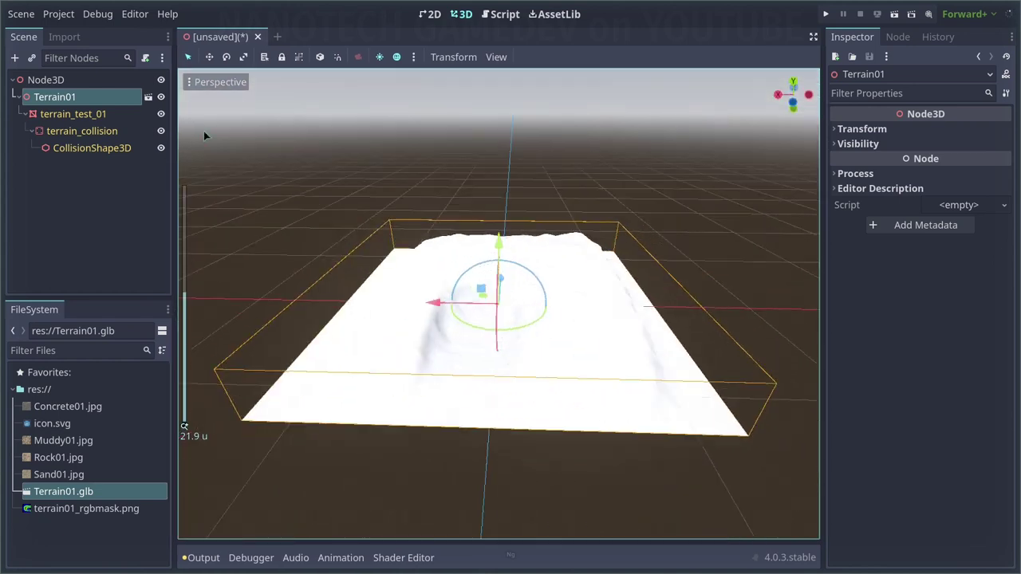
Step: Move the terrain_collision body straight up above the terrain mesh to expose its collision wireframe
left_click(77, 136)
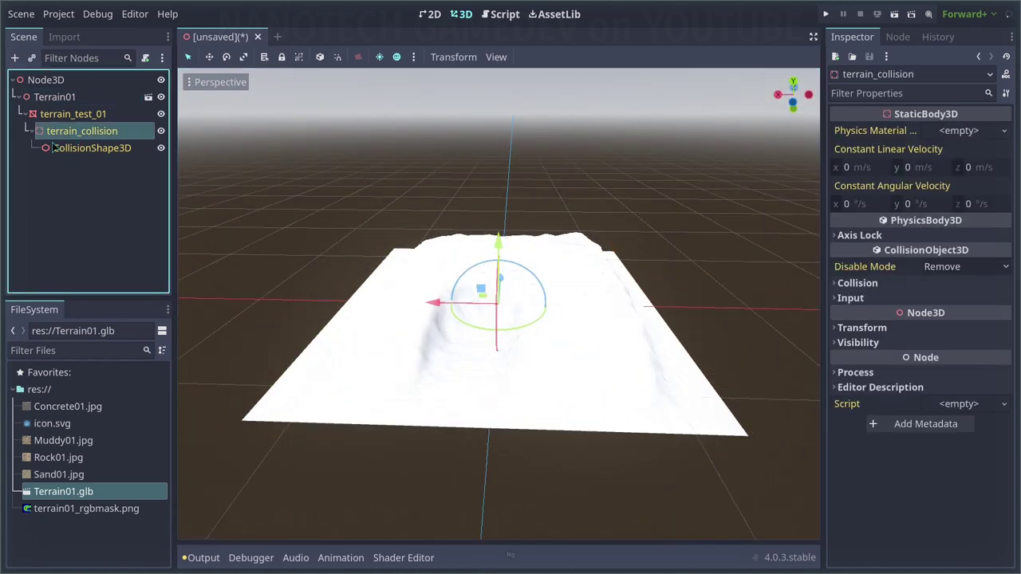
middle_click_drag(453, 218, 488, 217)
scroll(488, 217, "up", 3)
left_click_drag(505, 237, 497, 116)
scroll(478, 164, "down", 4)
middle_click_drag(478, 164, 330, 197)
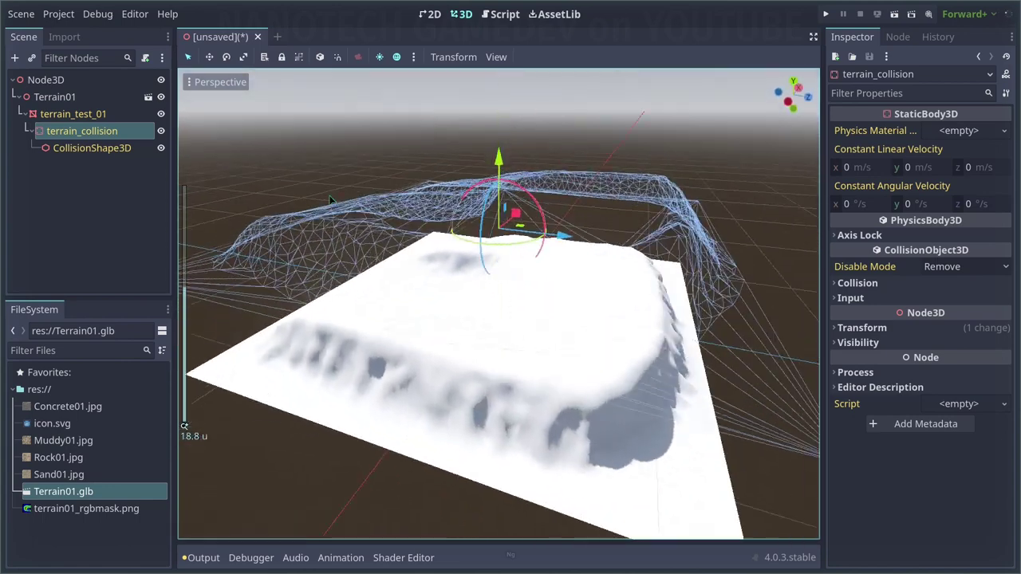
left_click(643, 177)
middle_click_drag(643, 177, 515, 176)
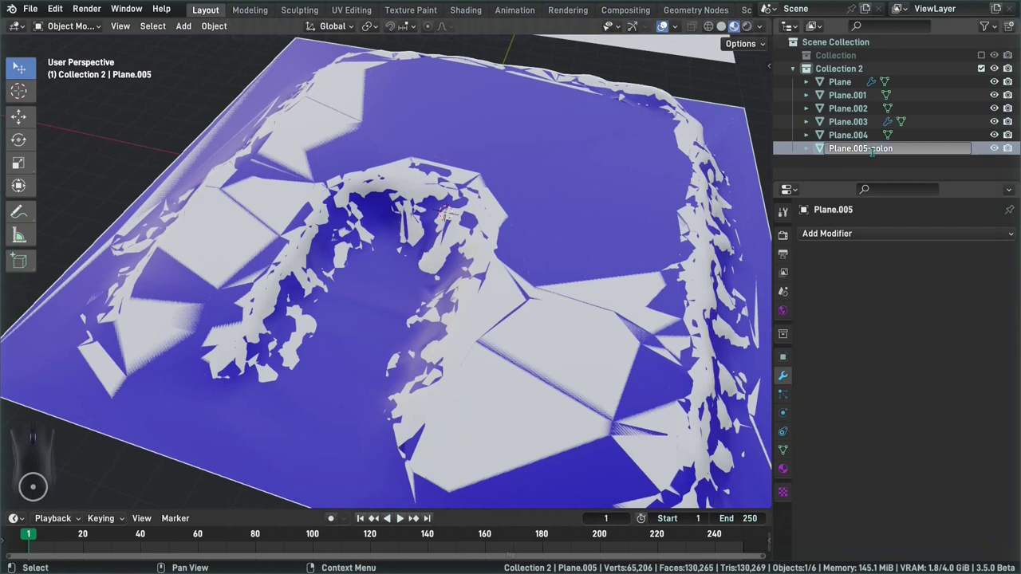
Step: Switch to Blender and rename the Plane.005 object with a collision suffix beginning with "-colon"
key("Return")
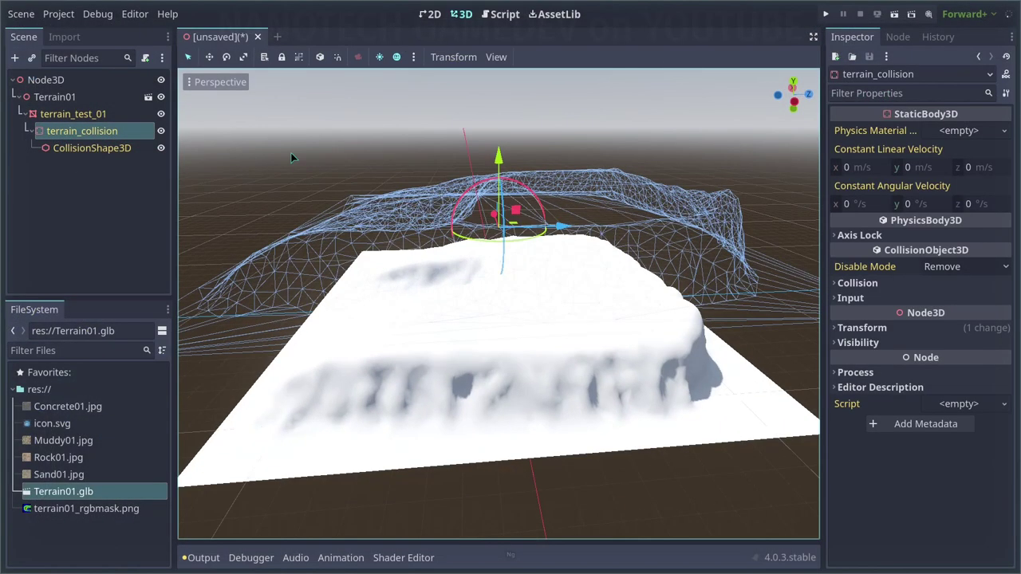
Step: Switch back to Godot and examine the collision layer and mask settings of terrain_collision along with its wireframe
left_click(290, 152)
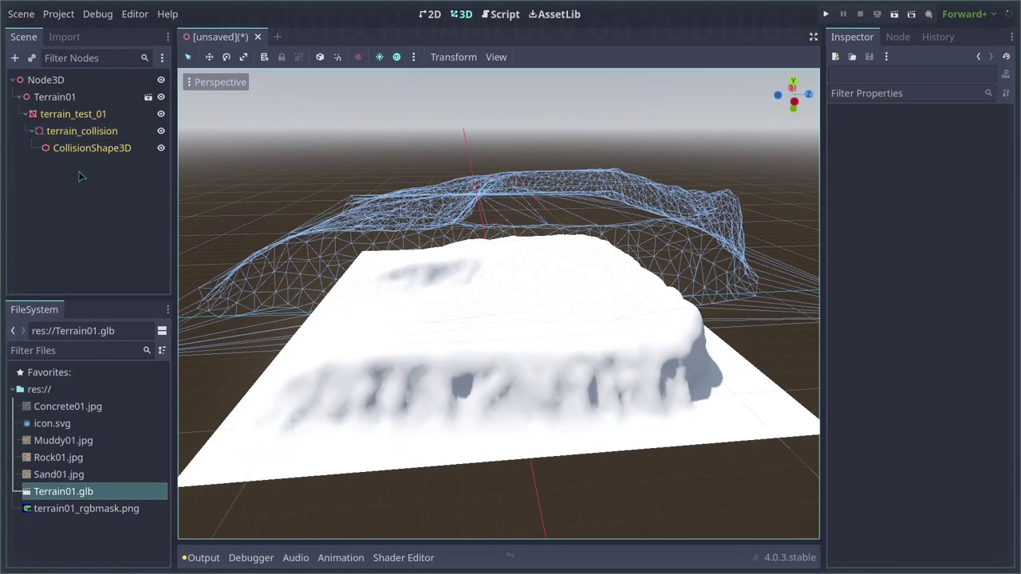
middle_click_drag(491, 203, 630, 208)
left_click(630, 207)
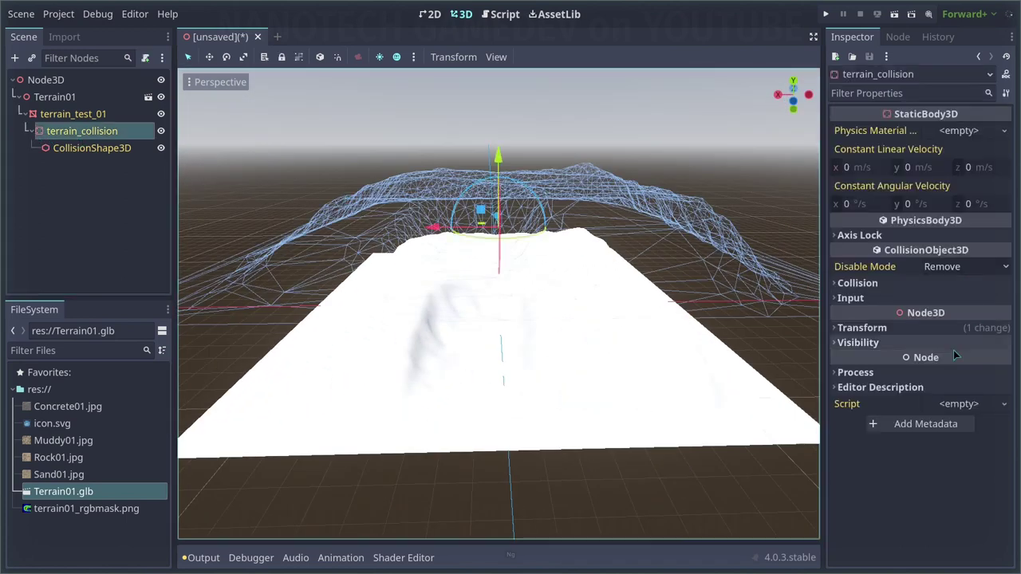
left_click(857, 283)
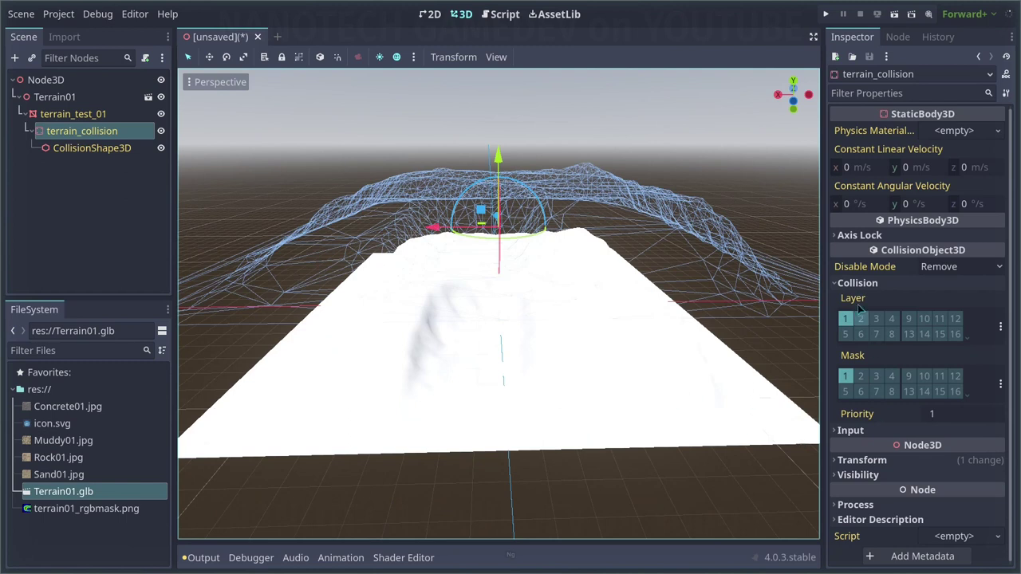
left_click(490, 141)
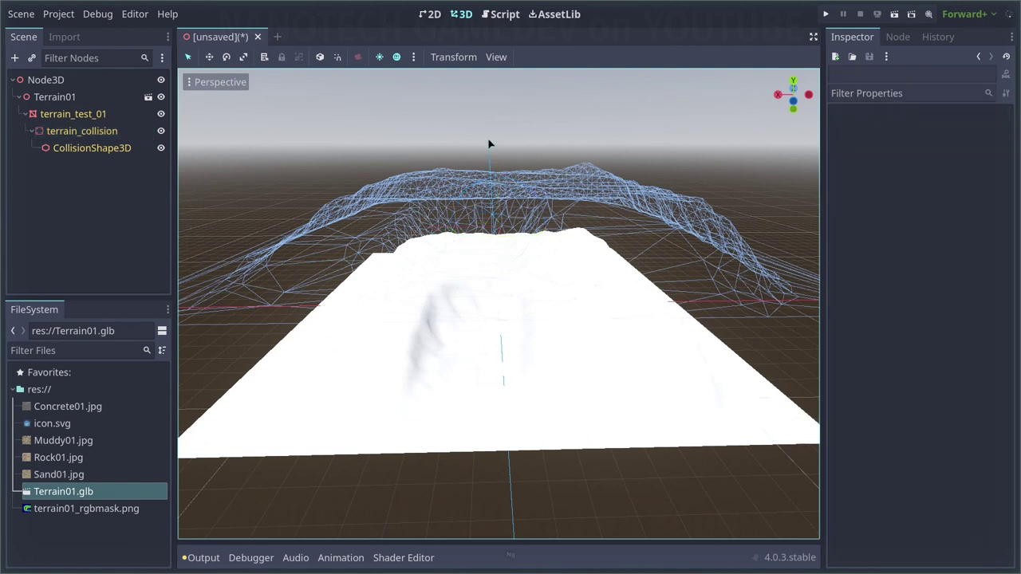
middle_click_drag(490, 141, 26, 110)
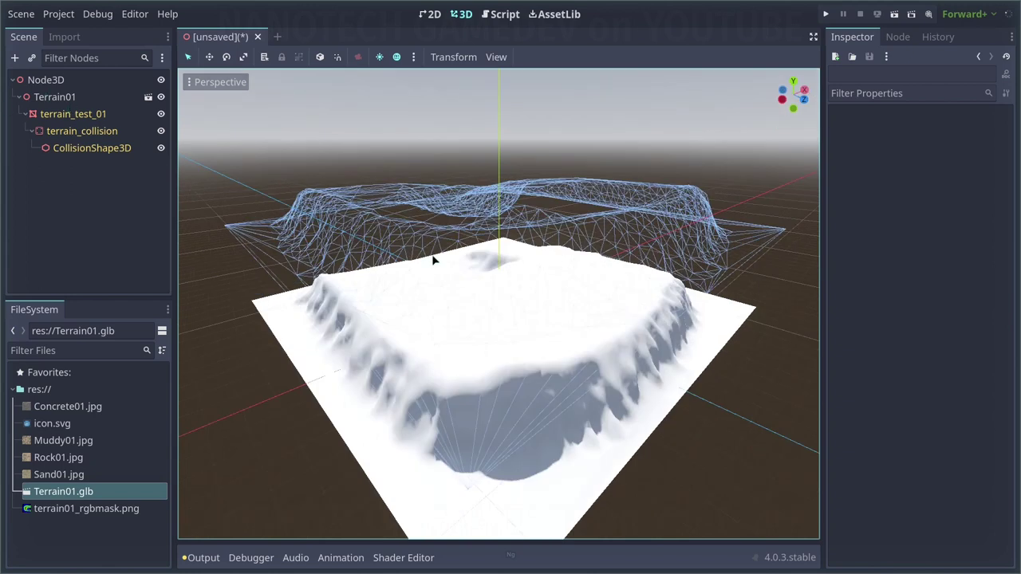
mouse_move(403, 284)
middle_mouse_down()
mouse_move(413, 266)
mouse_move(404, 267)
middle_mouse_up()
Step: Make the Terrain01 instance local and move the terrain_test_01 mesh directly under Node3D
right_click(50, 99)
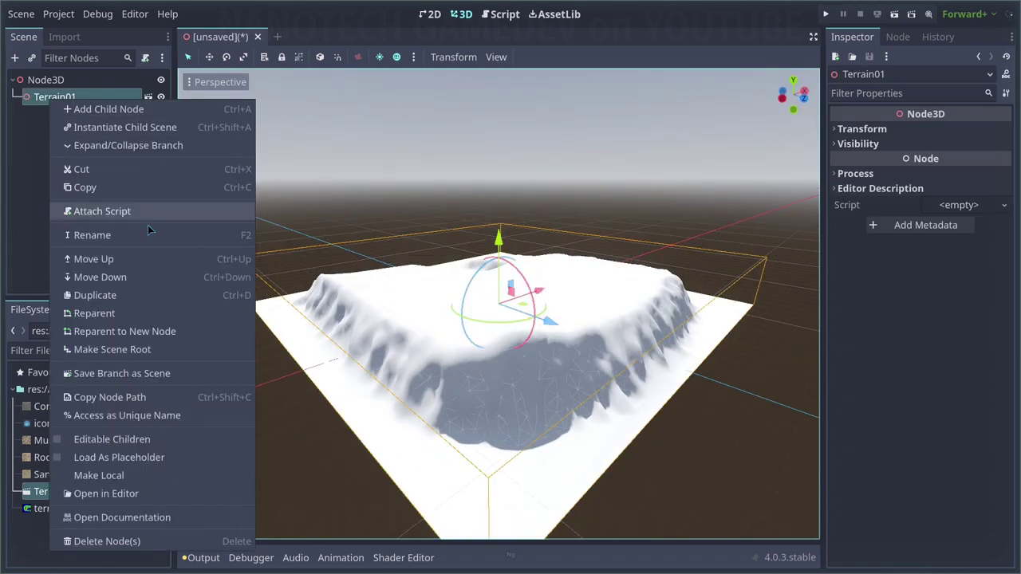
left_click(124, 474)
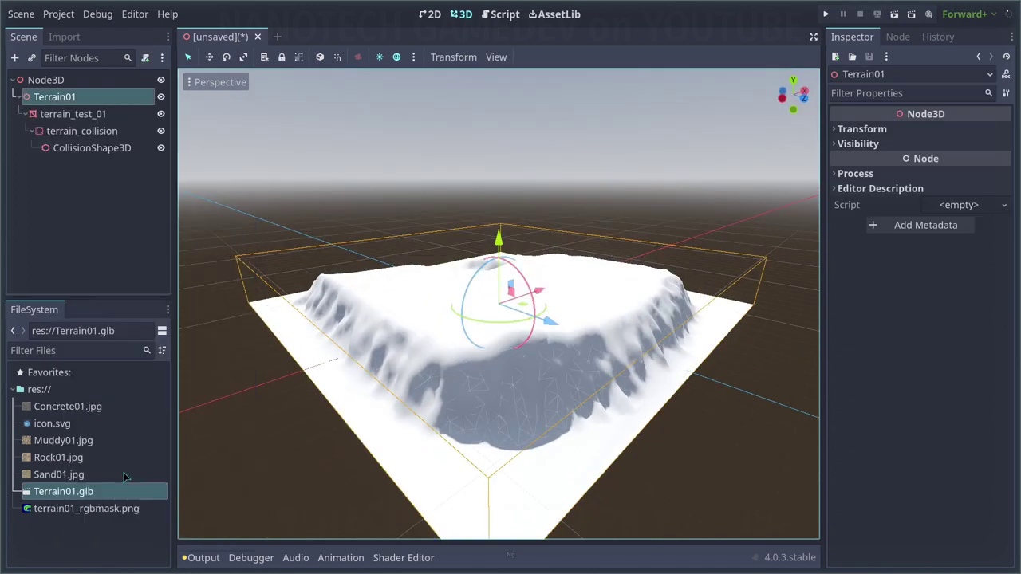
left_click(61, 117)
left_click_drag(67, 131, 85, 106)
left_click_drag(65, 150, 89, 96)
Step: Delete the Terrain01 node together with its remaining collision children
left_click(68, 116)
key("Delete")
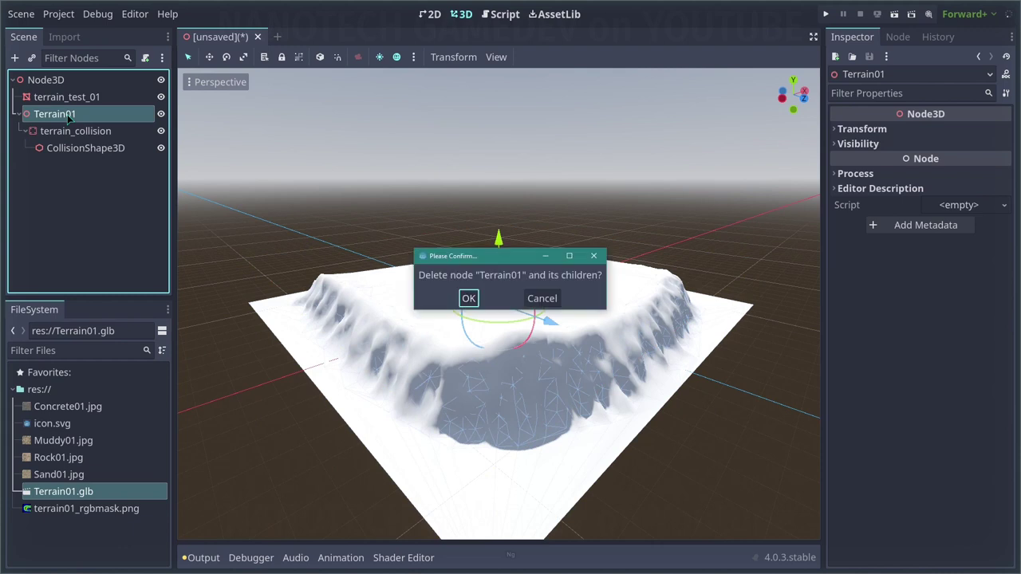
key("Return")
middle_click_drag(251, 176, 281, 189)
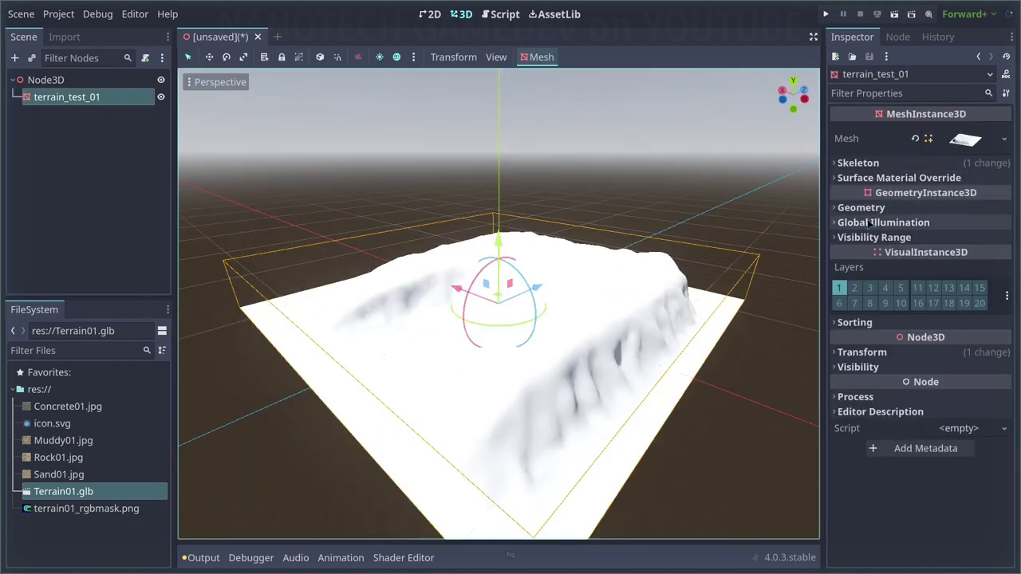
Step: Inspect terrain_test_01's Surface Material Override slot and the material on Surface 0 of its mesh
left_click(837, 178)
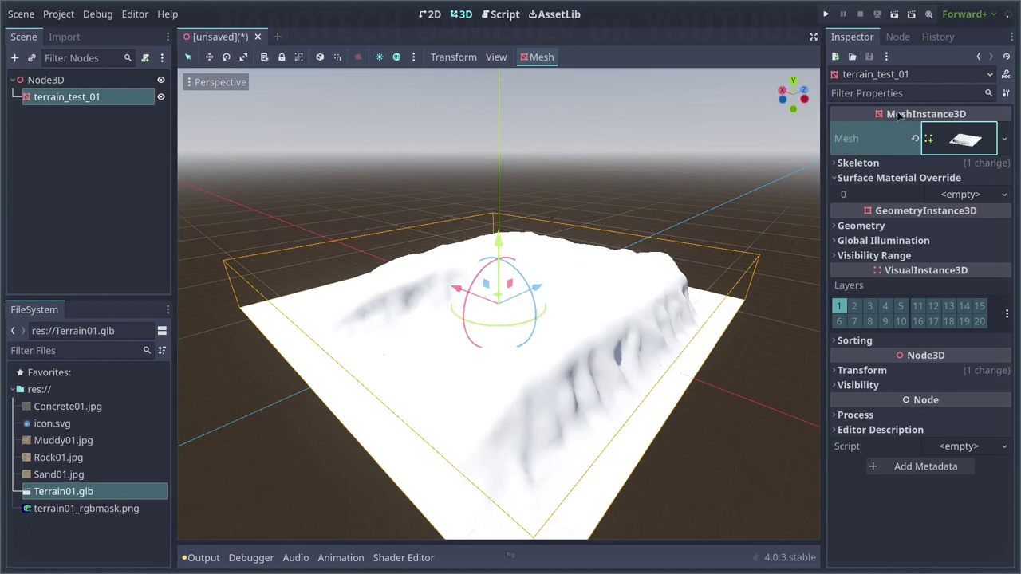
left_click(946, 141)
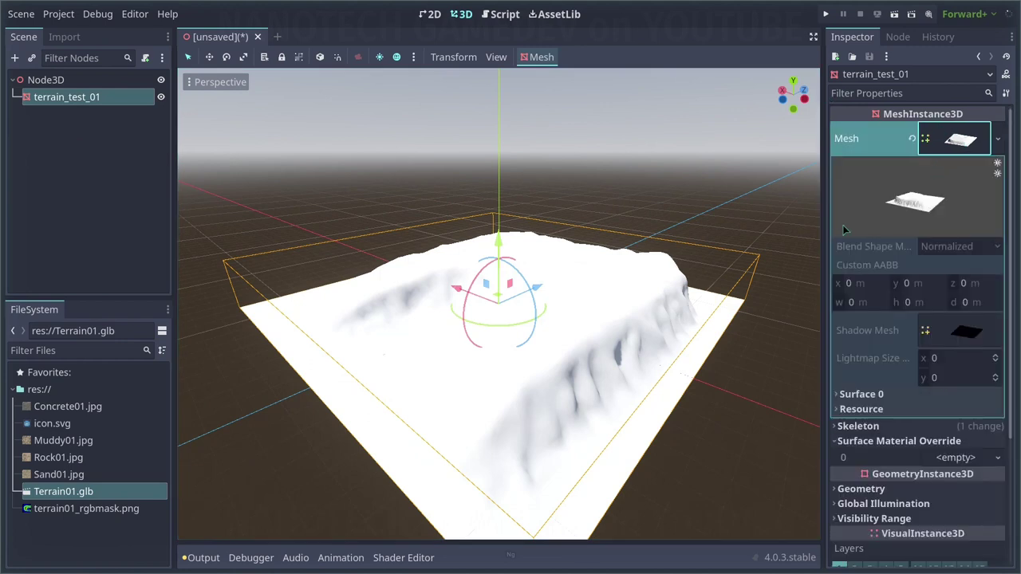
left_click(863, 394)
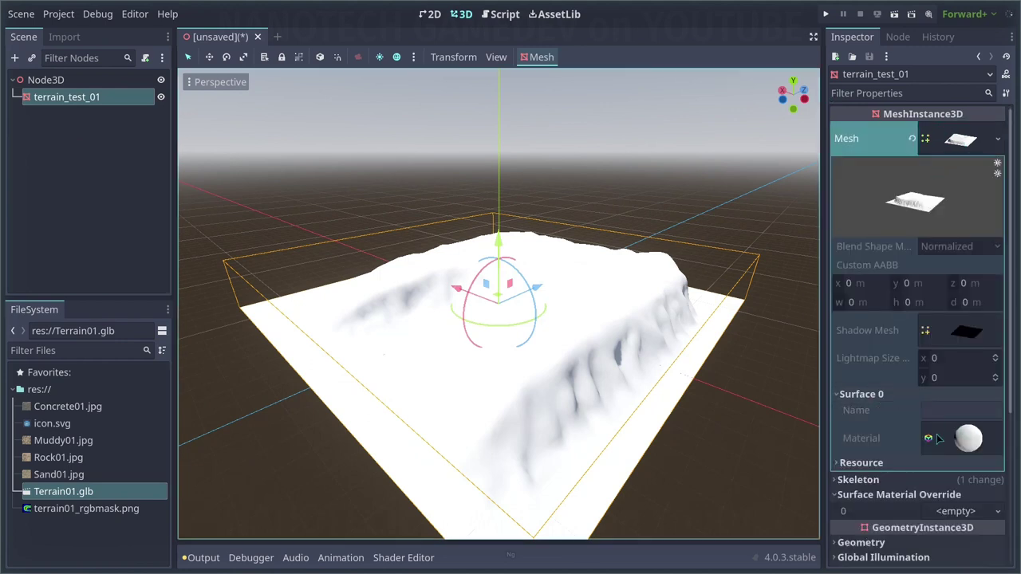
middle_click_drag(498, 263, 472, 234)
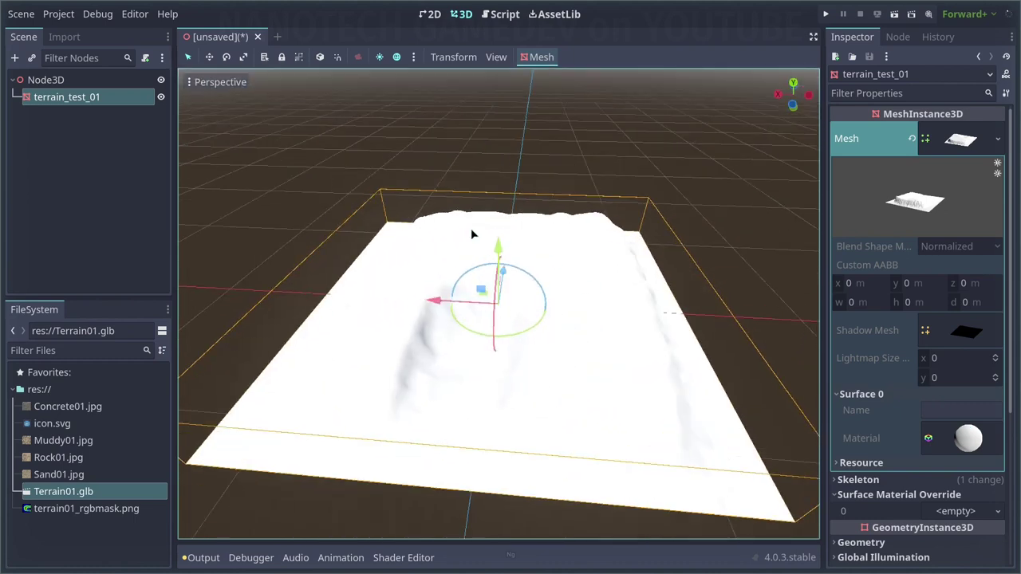
left_click(946, 139)
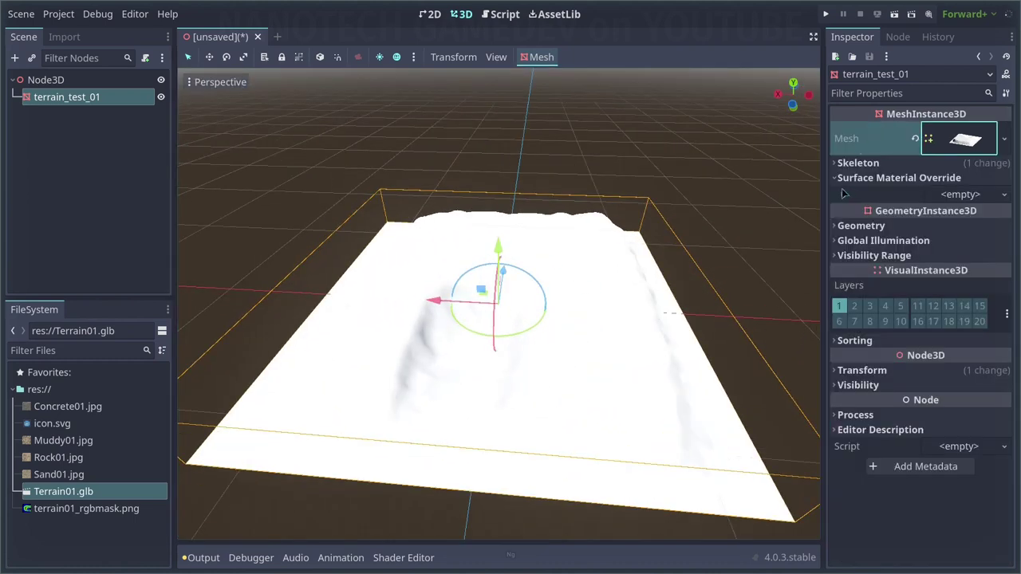
Step: Expand the Geometry properties of terrain_test_01 to view its material override slots, and widen the inspector
left_click(886, 227)
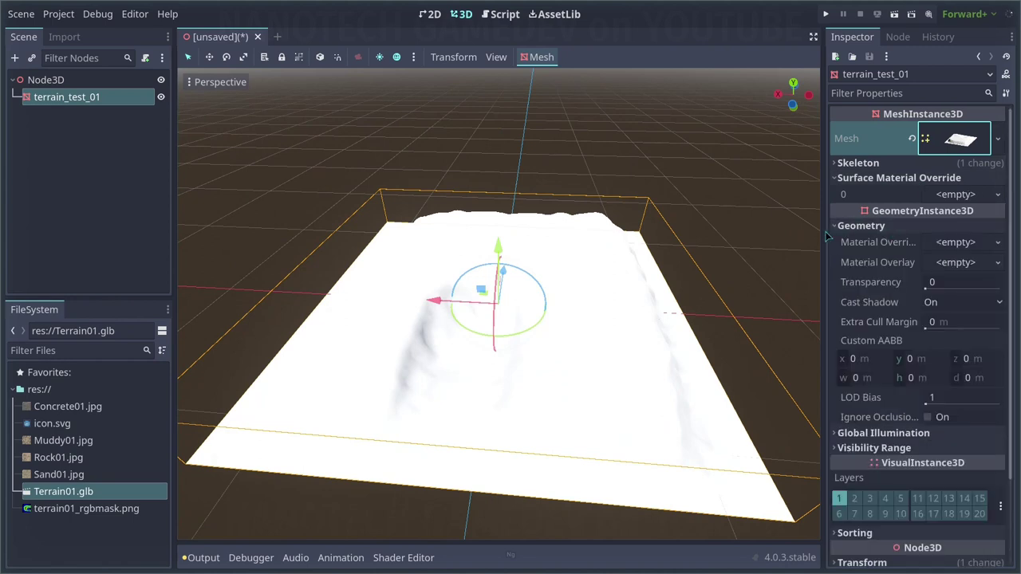
left_click_drag(822, 236, 782, 232)
scroll(576, 153, "up", 2)
middle_click_drag(510, 180, 573, 146)
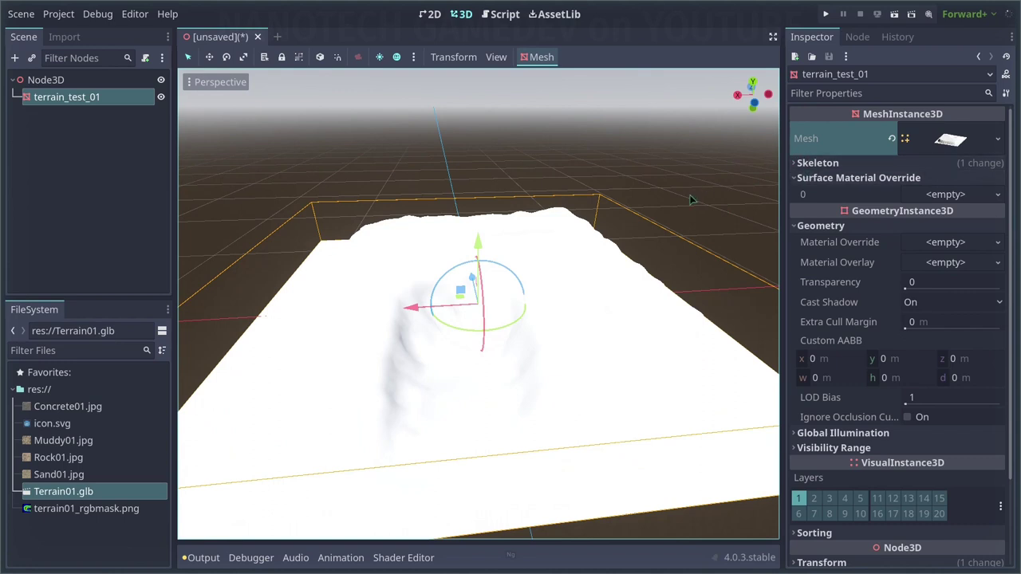
middle_click_drag(689, 196, 678, 201)
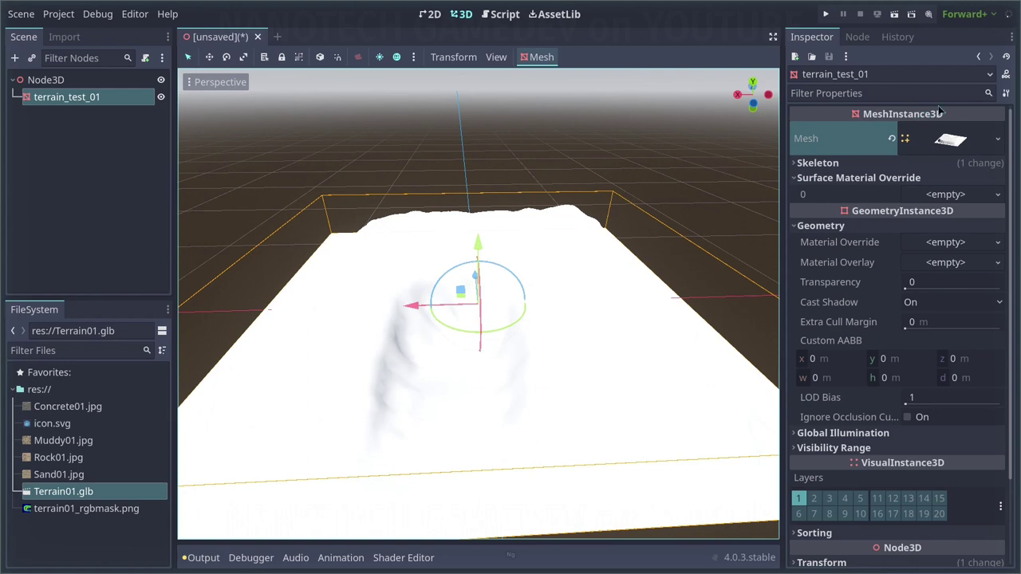
Step: Compare the mesh's own Surface 0 material with the available override slots, viewing the terrain from different angles
left_click(949, 140)
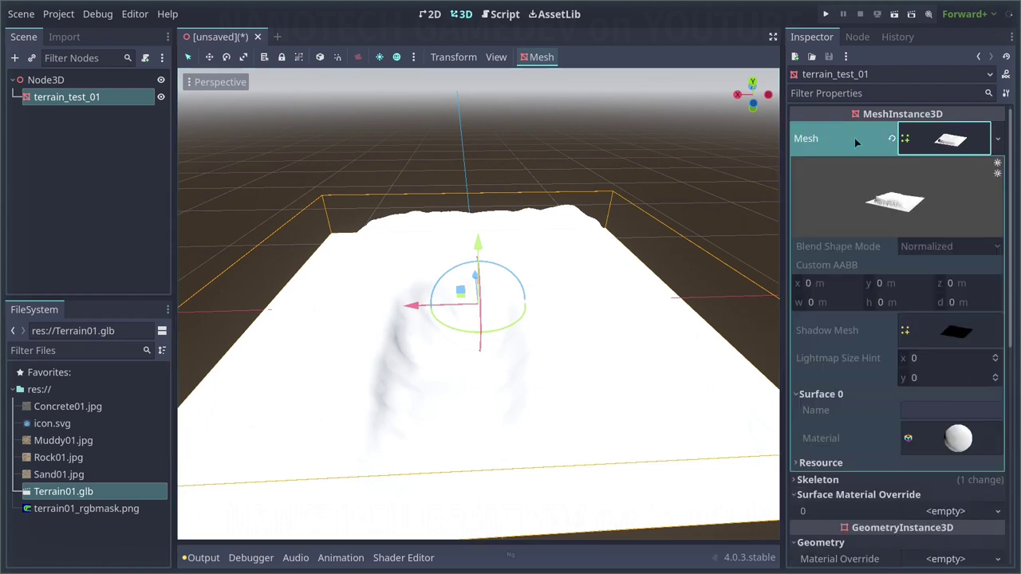
left_click(925, 141)
left_click(932, 150)
left_click(961, 151)
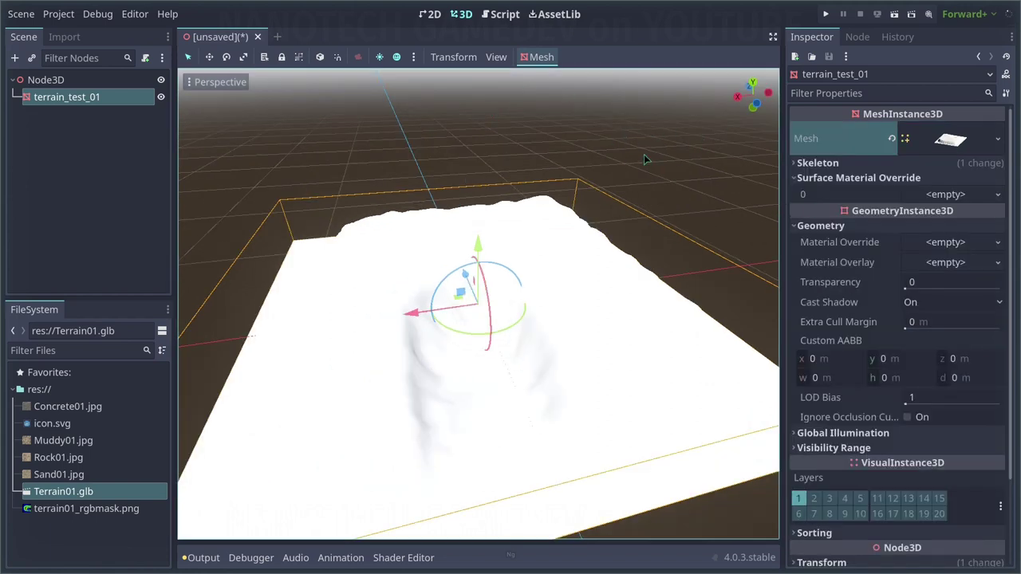
middle_click_drag(644, 160, 581, 153)
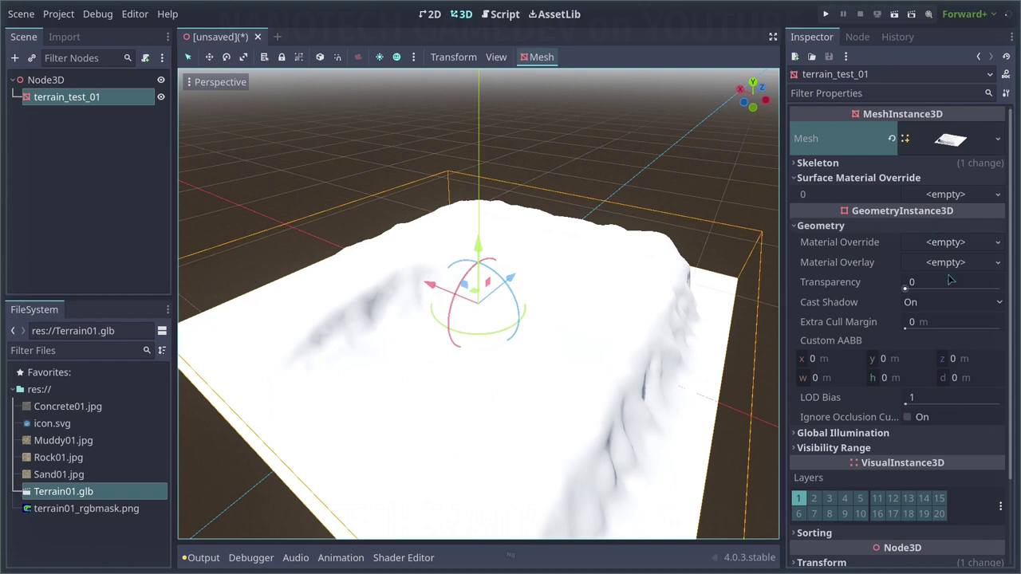
middle_click_drag(470, 185, 625, 190)
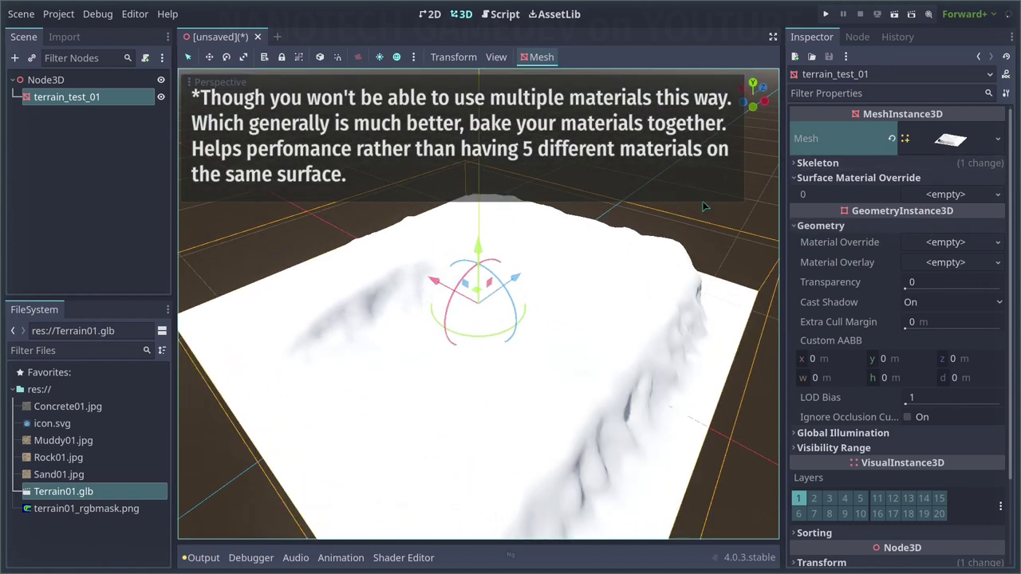
Step: Assign a new ShaderMaterial to terrain_test_01's Material Override and expand its properties
middle_click_drag(585, 215, 558, 209)
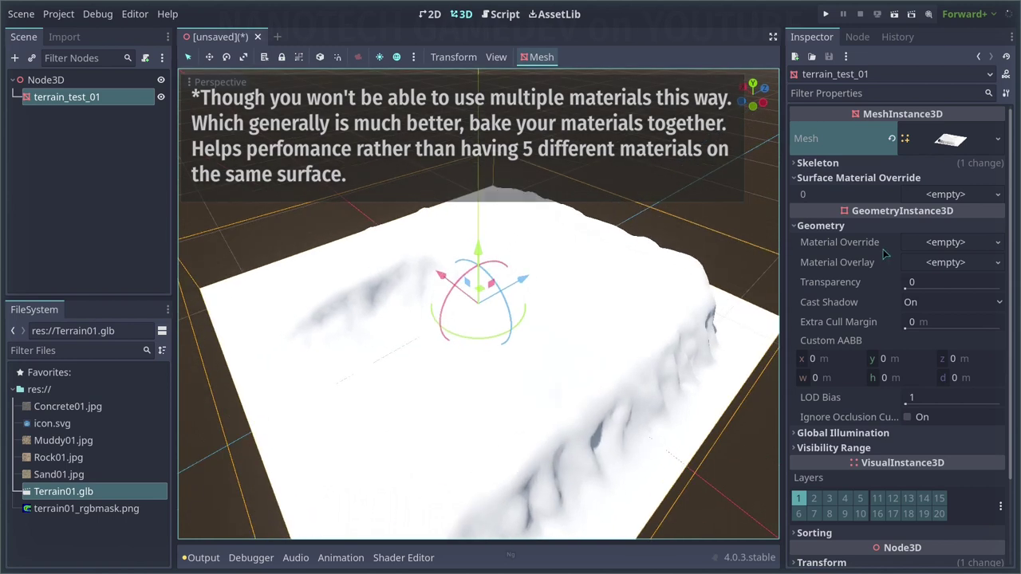
left_click(953, 242)
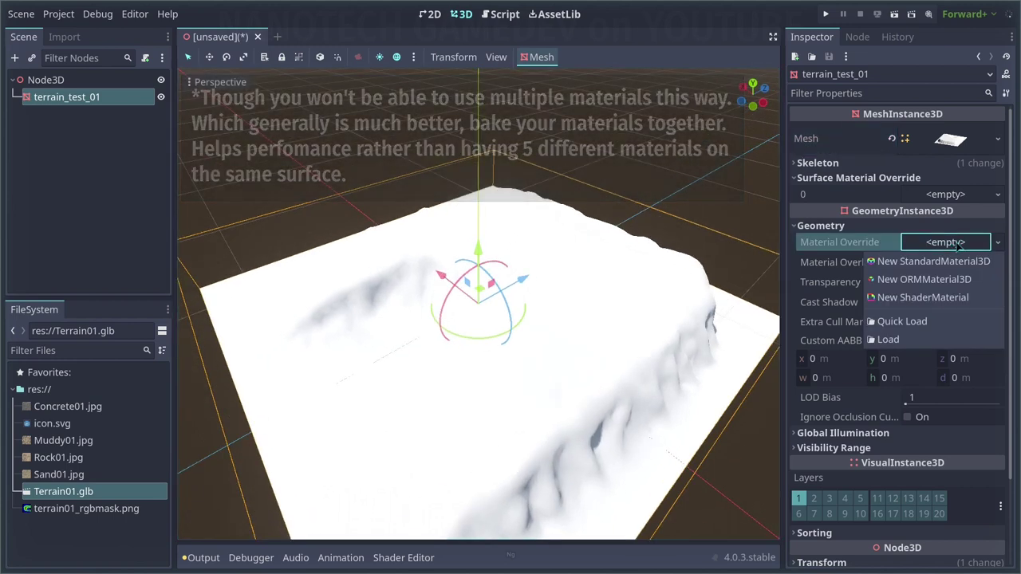
left_click(888, 297)
left_click(949, 250)
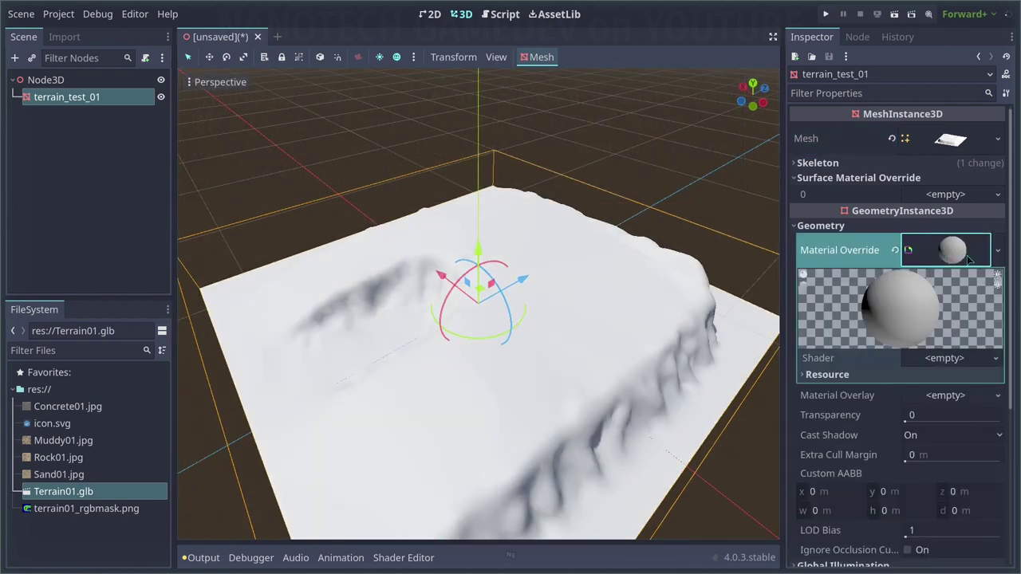
Step: Create a new shader for the override material in Spatial mode with the Default template, saved as TerrainMixer01.gdshader
left_click(995, 359)
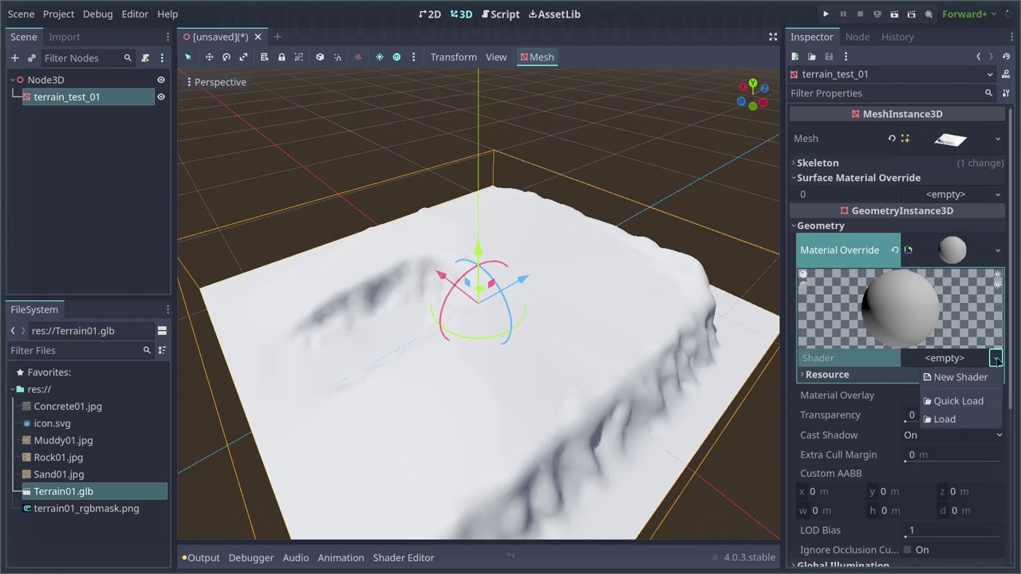
left_click(957, 378)
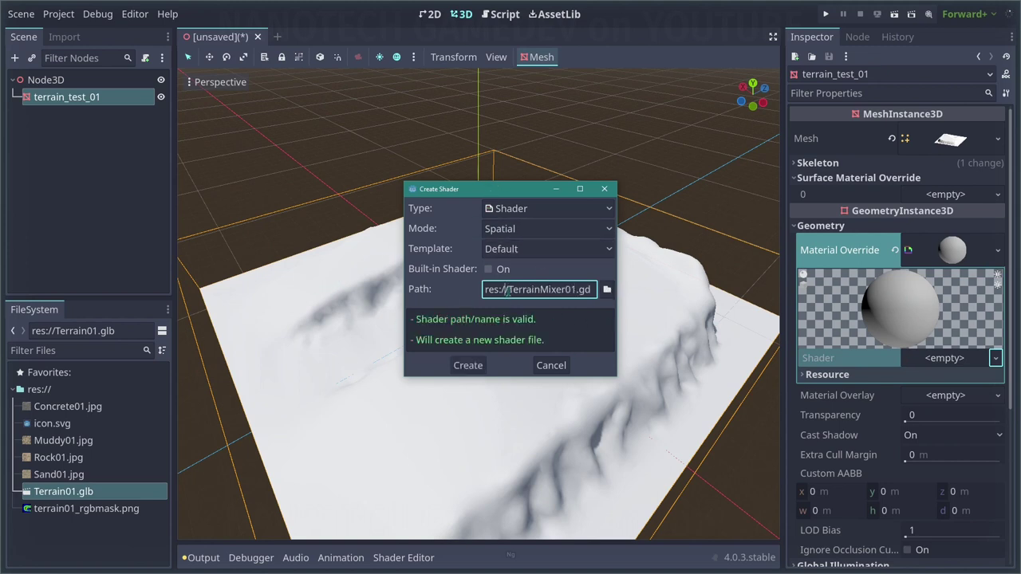
left_click_drag(506, 291, 671, 294)
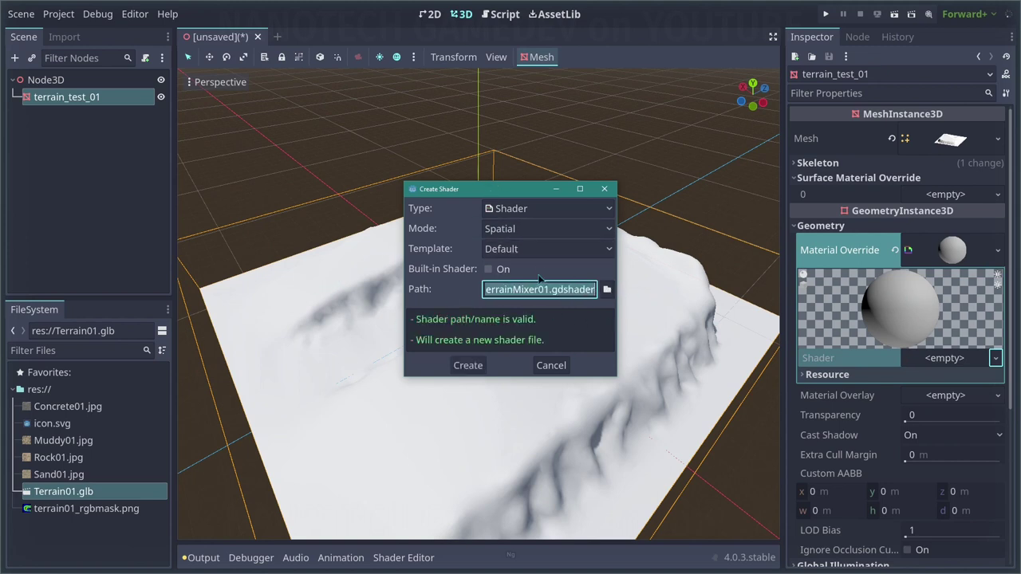
left_click(542, 291)
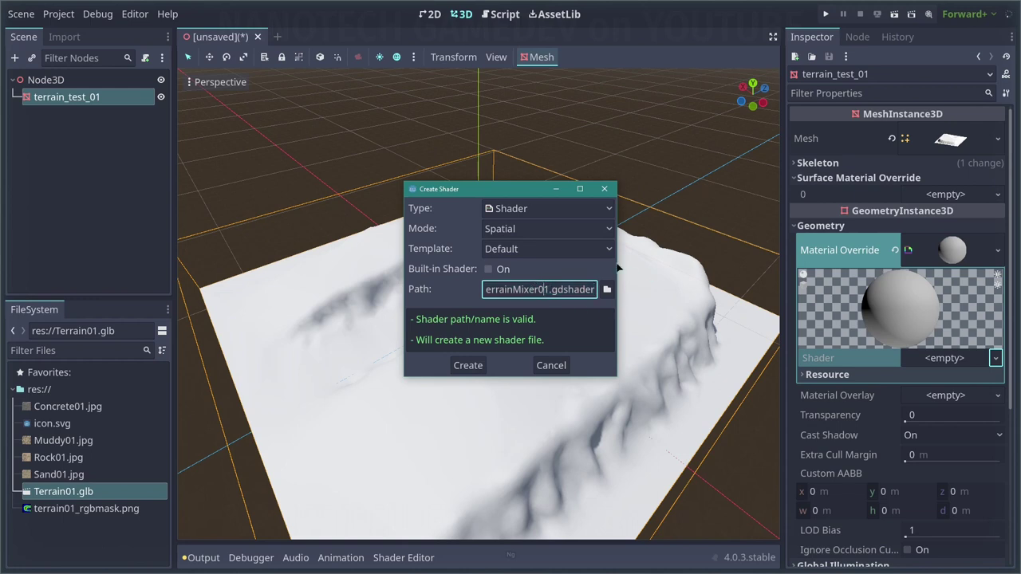
left_click(543, 229)
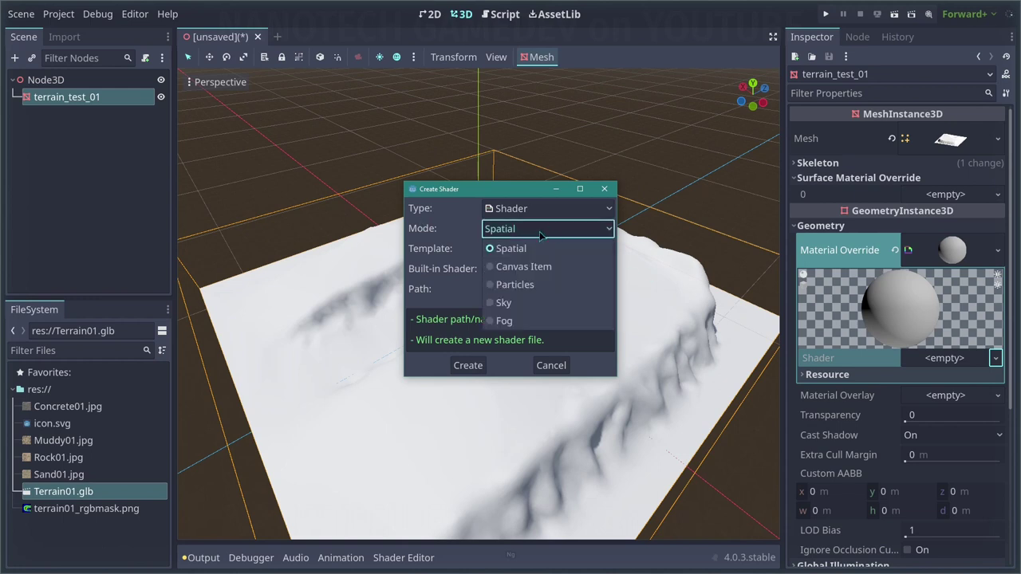
left_click(542, 230)
left_click(571, 248)
left_click(571, 246)
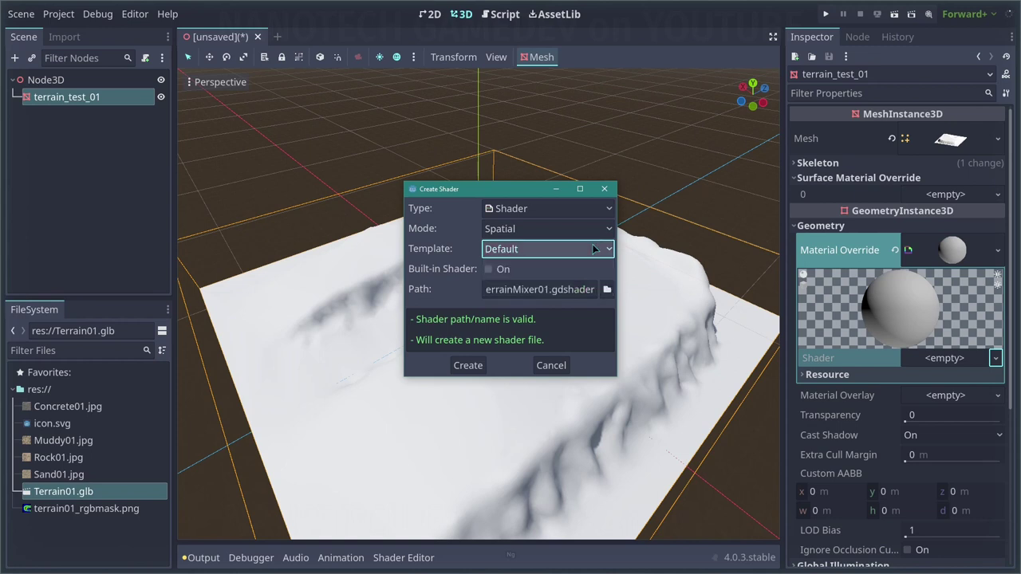
left_click(469, 369)
left_click(468, 366)
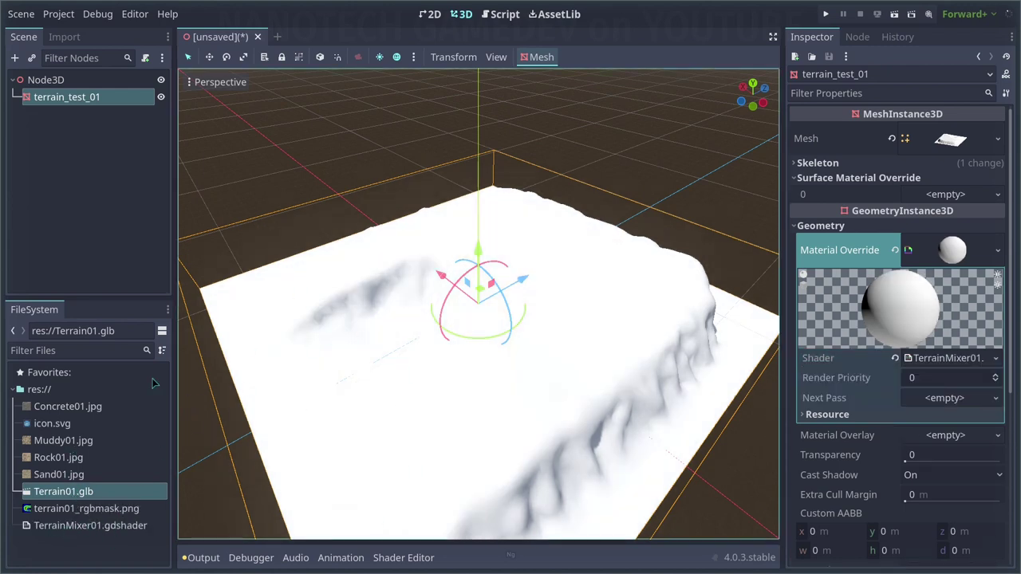
Step: Open TerrainMixer01.gdshader in the Shader Editor and widen its file list to show the full file name
double_click(119, 527)
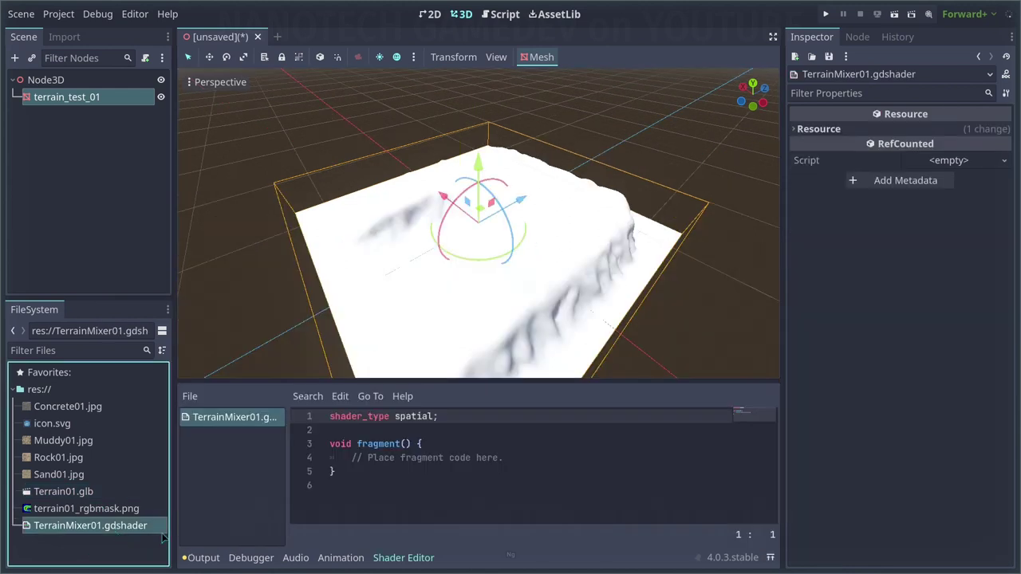
left_click(405, 558)
left_click(414, 558)
left_click_drag(288, 442, 322, 443)
left_click(228, 439)
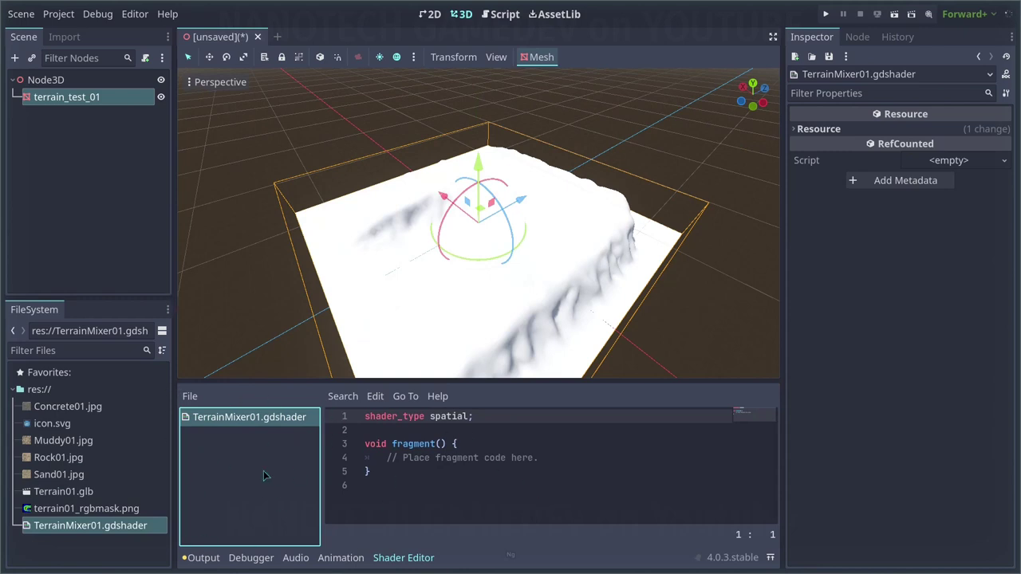
Step: Replace the template code with the mask-based mixer shader, including mask, black, red, green and blue sampler uniforms and a uv_size float
middle_click_drag(494, 240, 596, 166)
left_click_drag(367, 485, 387, 372)
left_click(428, 468)
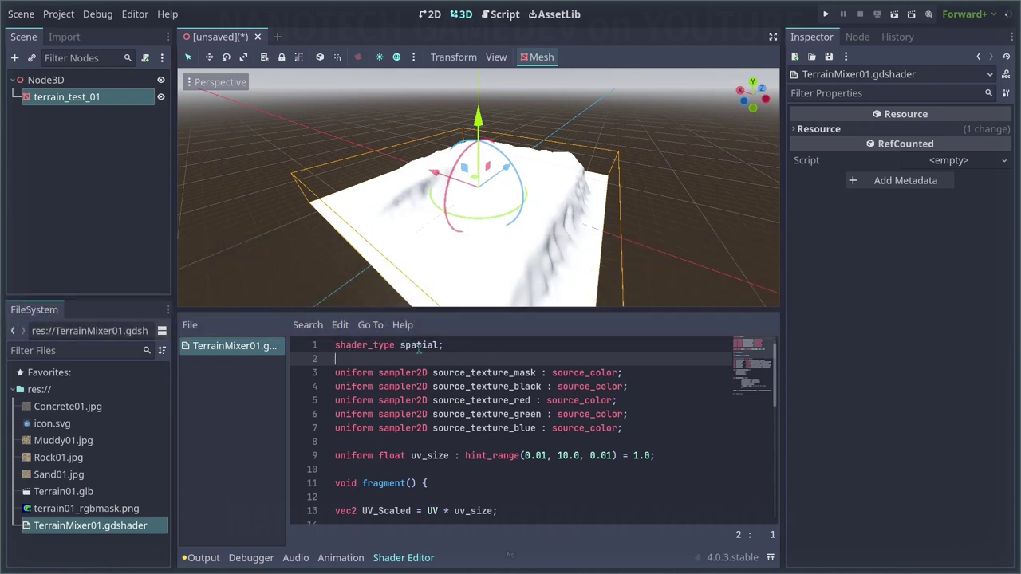
Step: Examine the spatial shader type declaration and the source_texture_mask uniform in the shader code
double_click(420, 346)
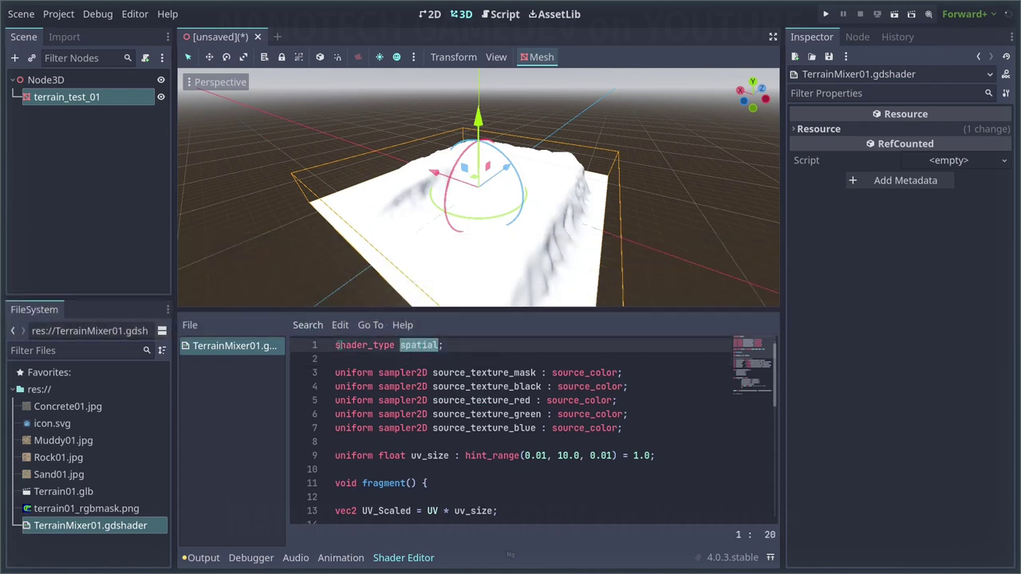
left_click(416, 414)
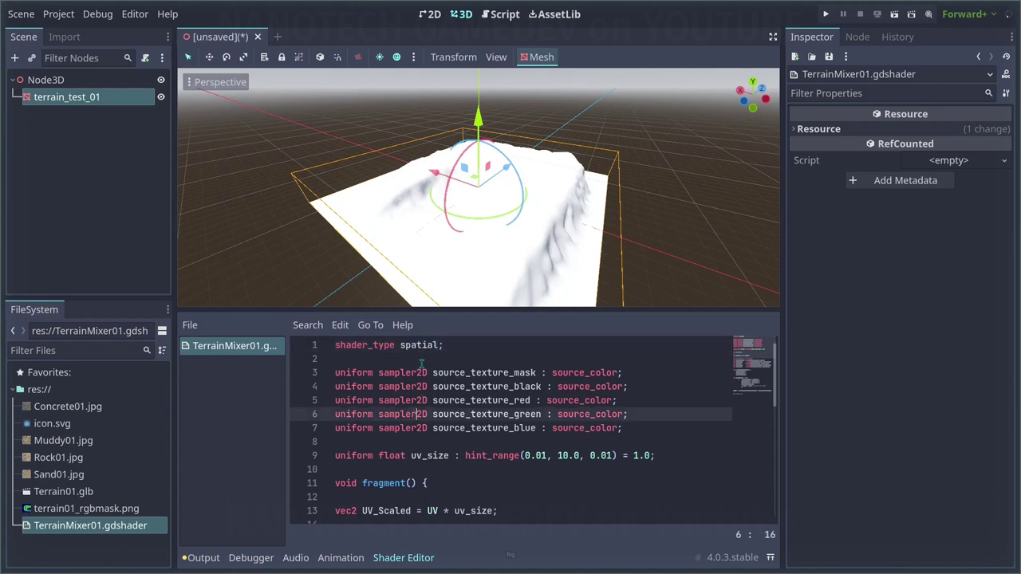
double_click(512, 373)
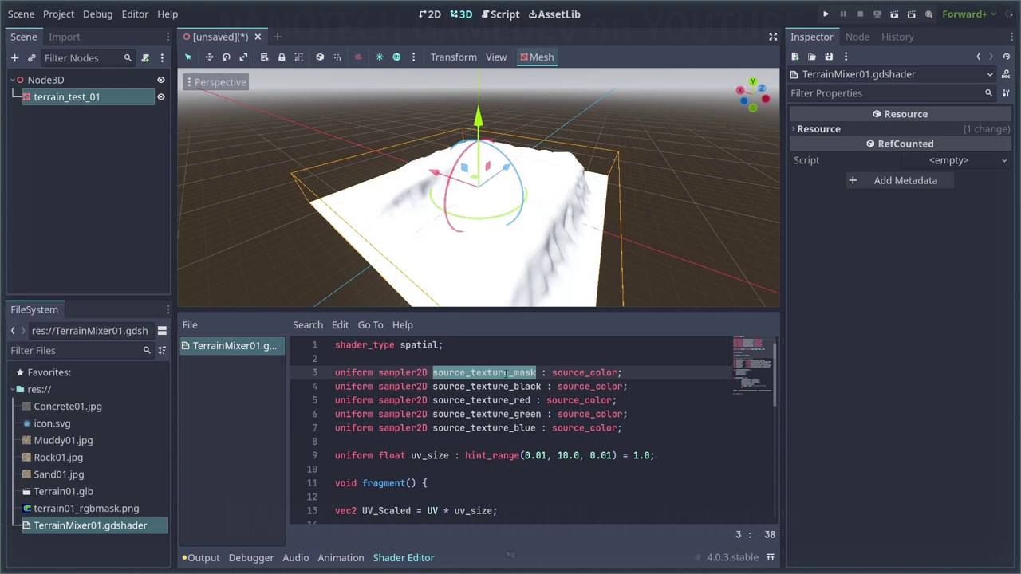
Step: Expand the Shader Parameters of terrain_test_01's override material and widen the inspector so the parameter names fit
left_click(114, 98)
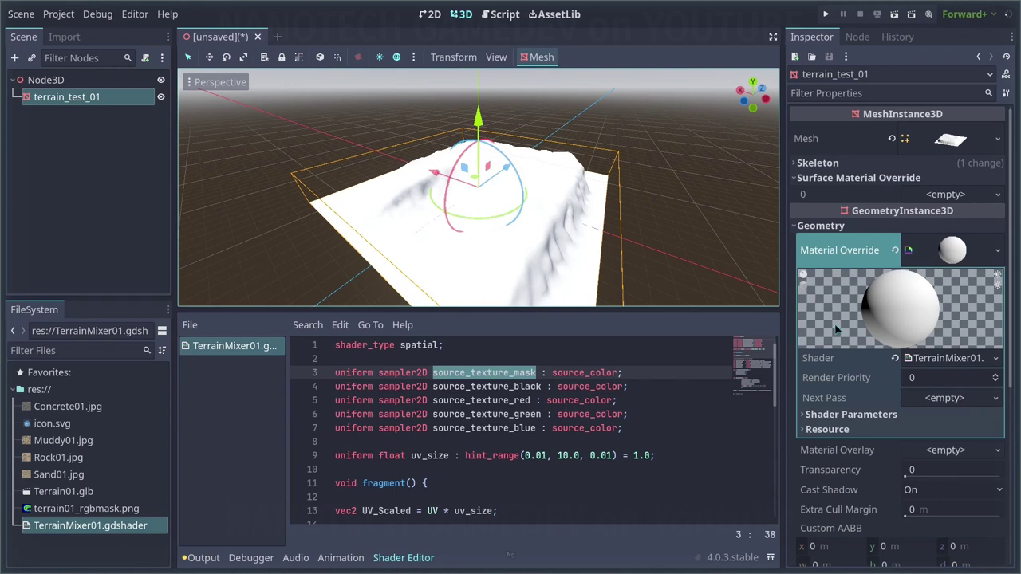
left_click(826, 416)
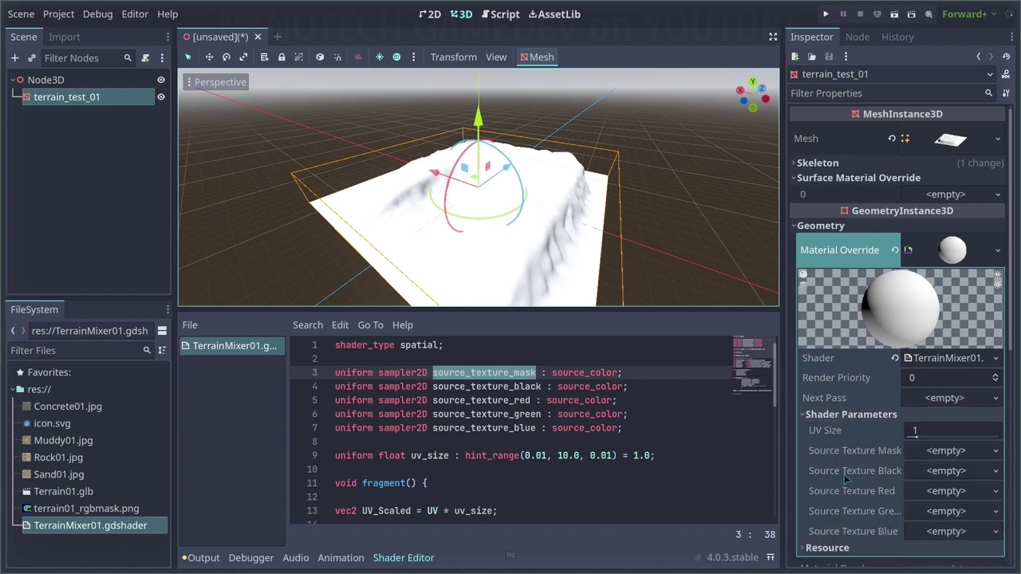
left_click_drag(783, 451, 766, 454)
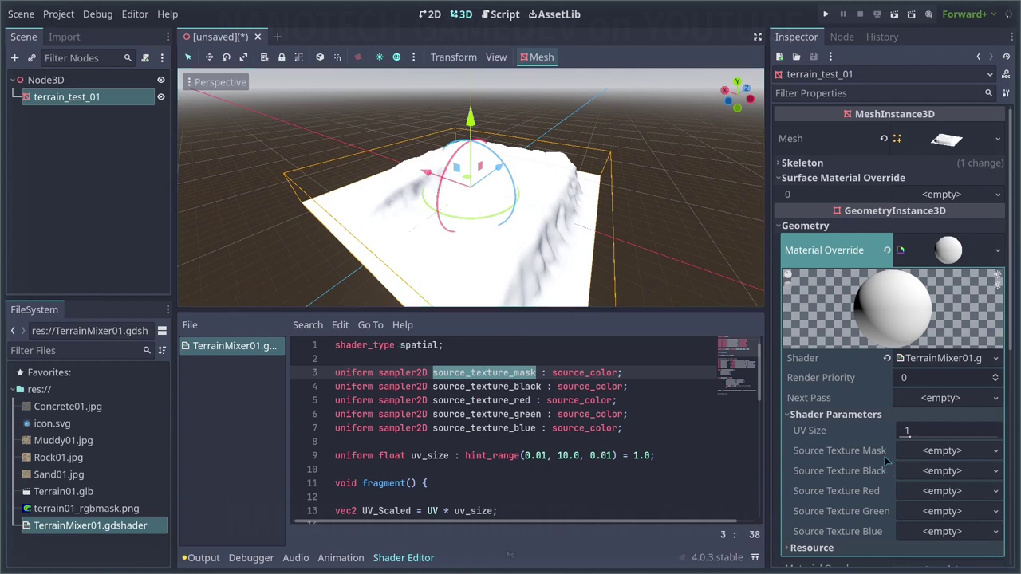
Step: Examine the source texture uniforms for the black, red, green and blue channels in the shader code
double_click(513, 386)
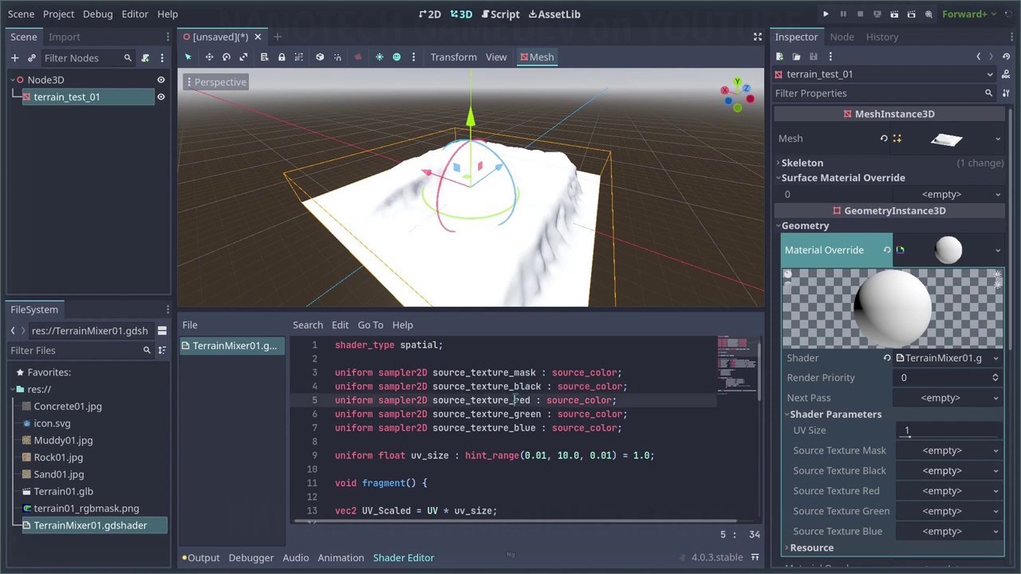
double_click(515, 401)
double_click(509, 414)
left_click(495, 427)
double_click(492, 428)
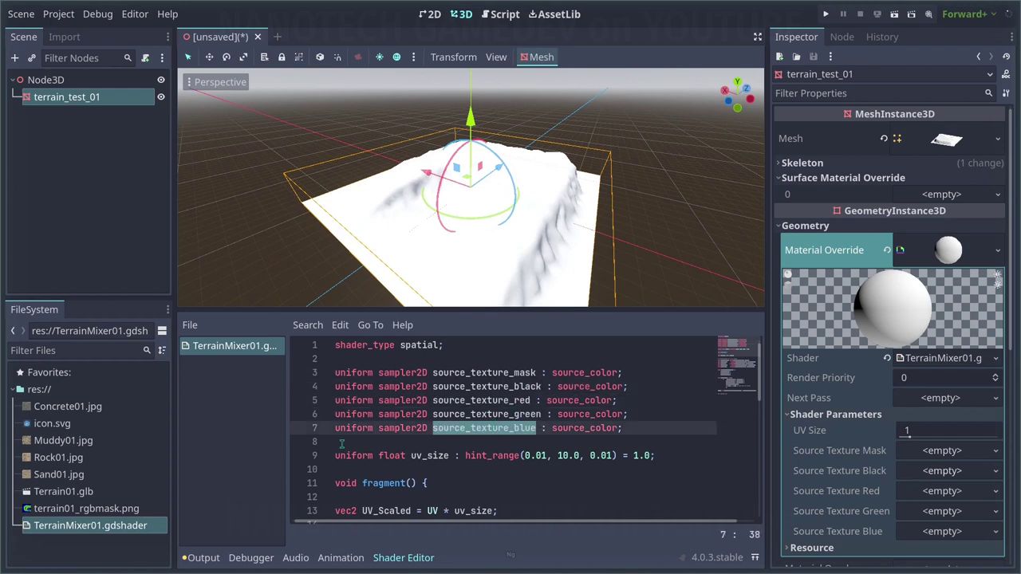
Step: Review the uv_size uniform's hint range and default value against the UV Size shader parameter
double_click(429, 456)
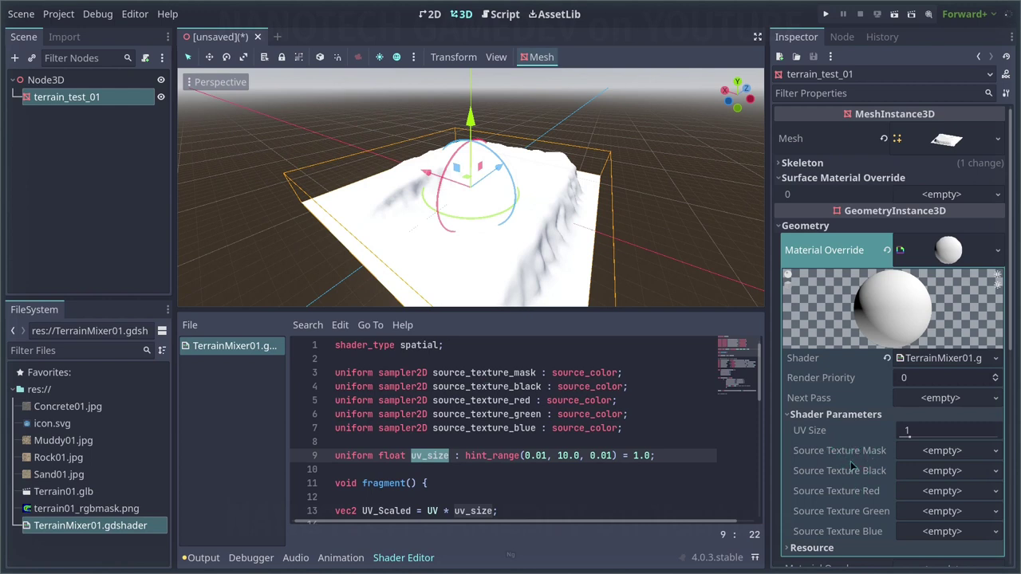
scroll(439, 404, "down", 1)
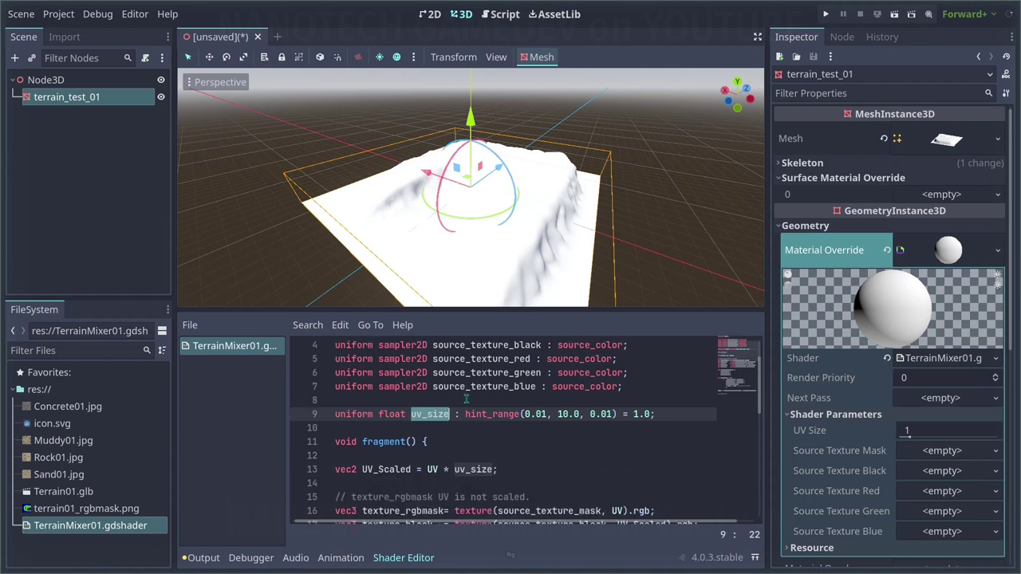
left_click(480, 391)
left_click(460, 397)
scroll(458, 398, "up", 1)
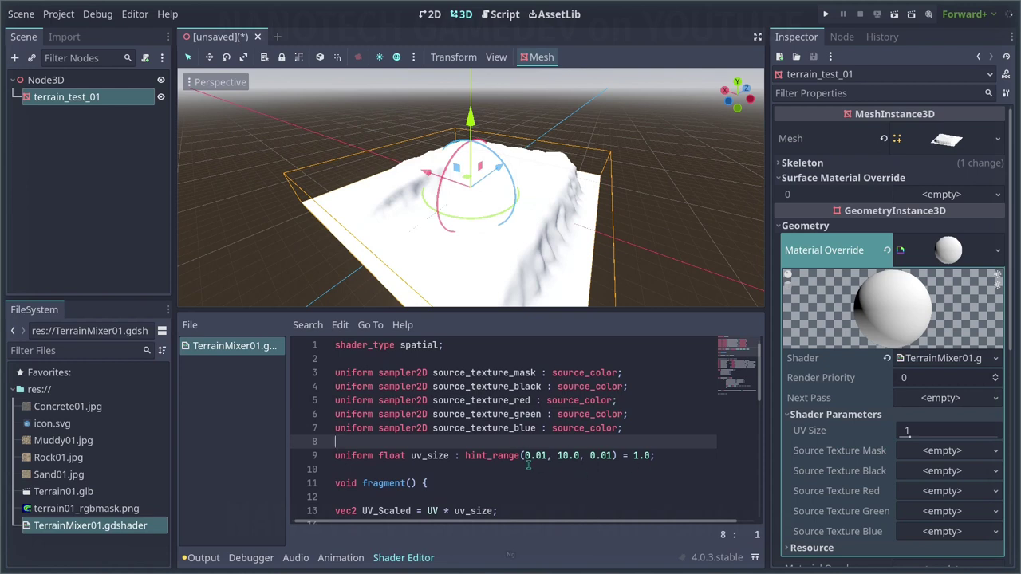
left_click_drag(524, 456, 655, 456)
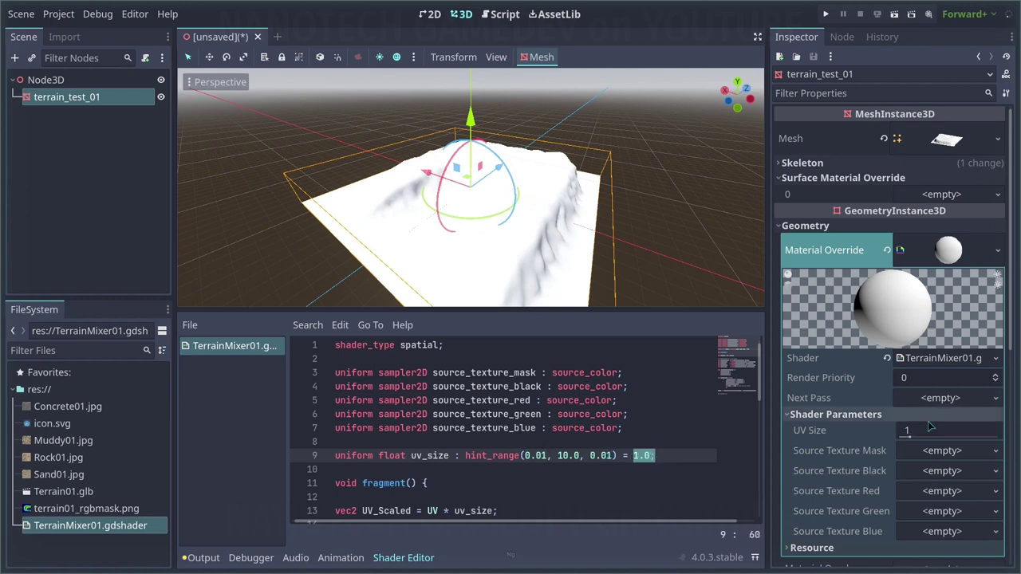
left_click(551, 427)
Step: Examine how the fragment function computes UV_Scaled from UV and the uv_size uniform
scroll(478, 406, "down", 2)
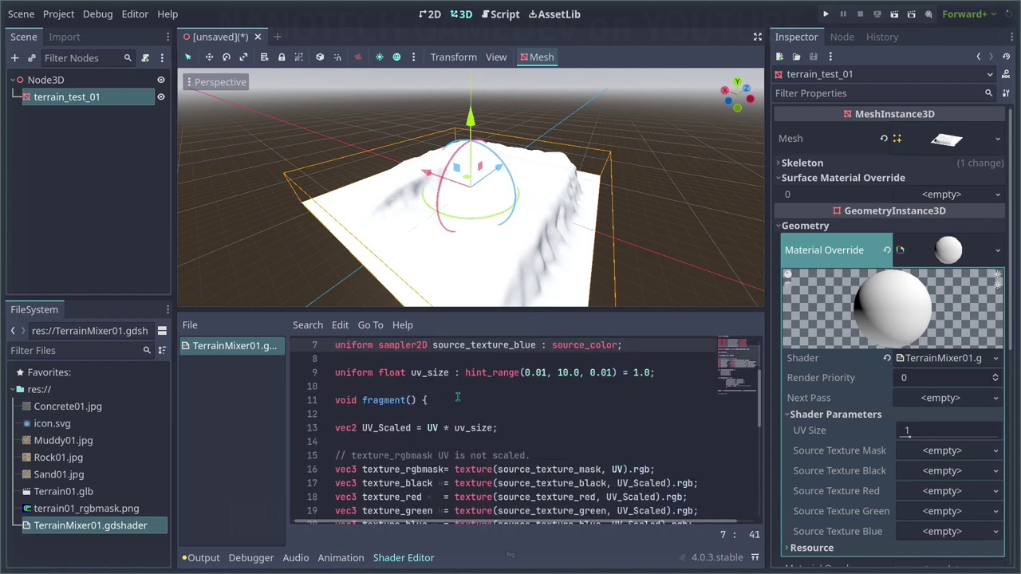
scroll(432, 407, "down", 1)
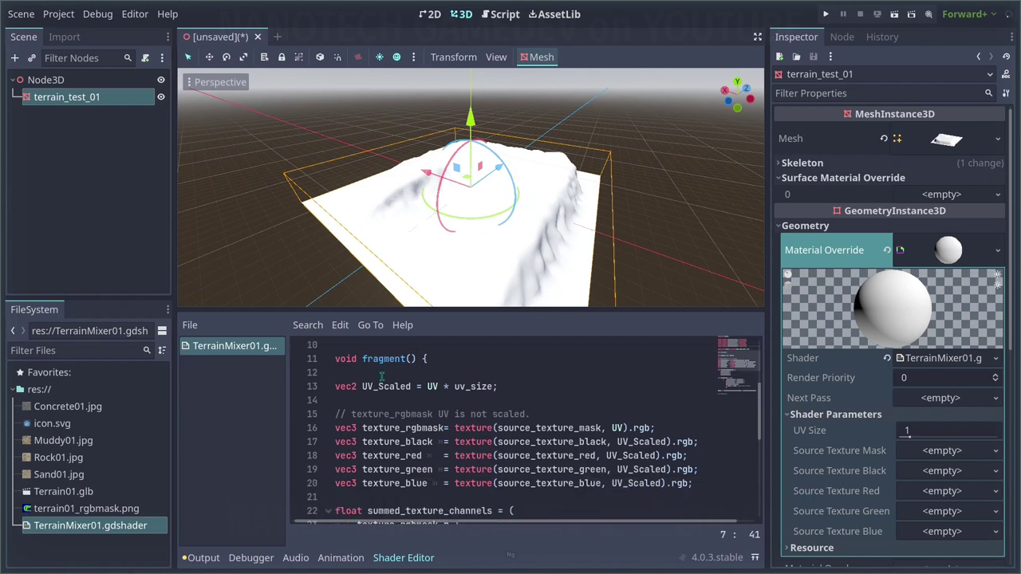
left_click_drag(336, 386, 411, 387)
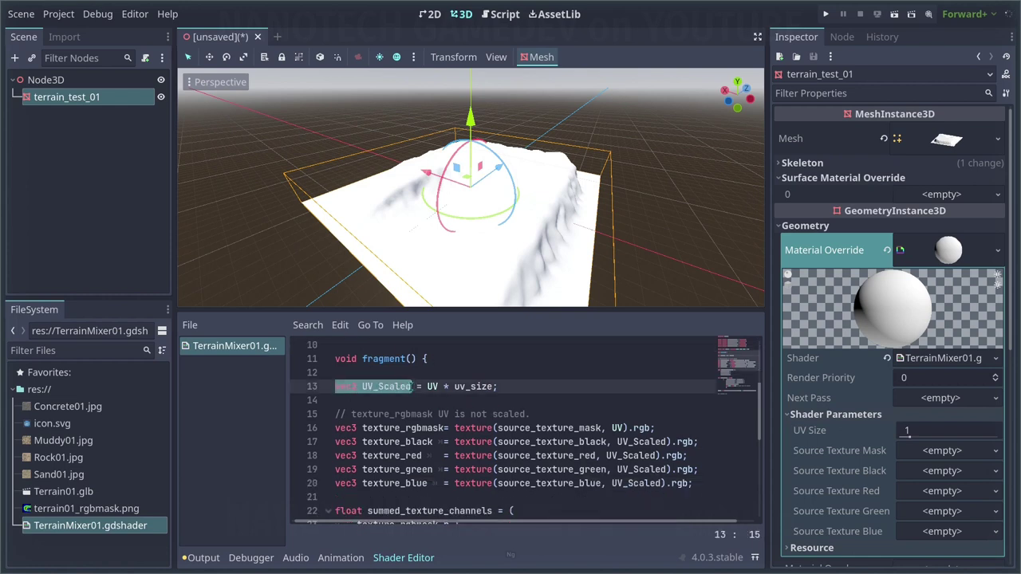
left_click(390, 375)
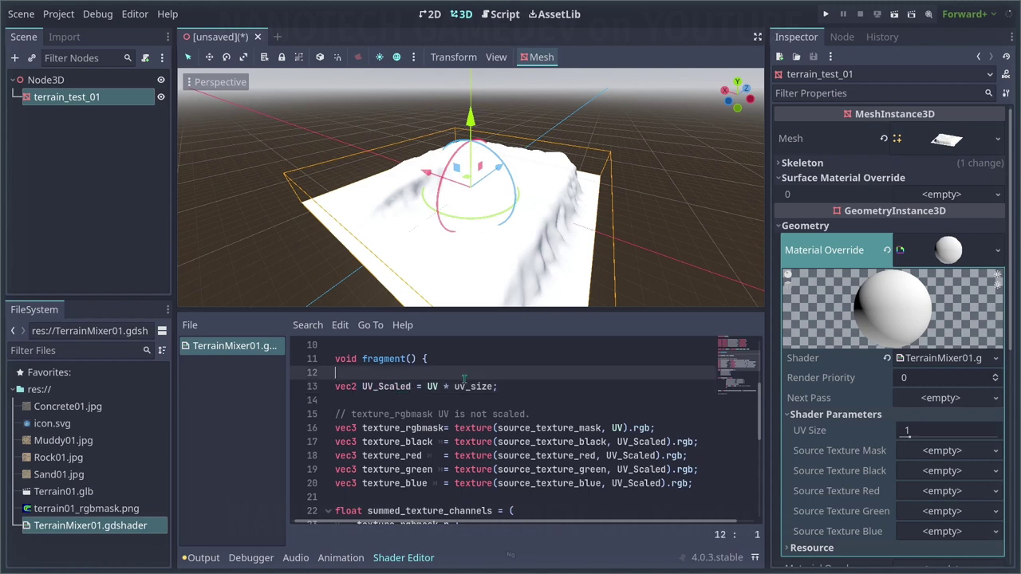
double_click(432, 387)
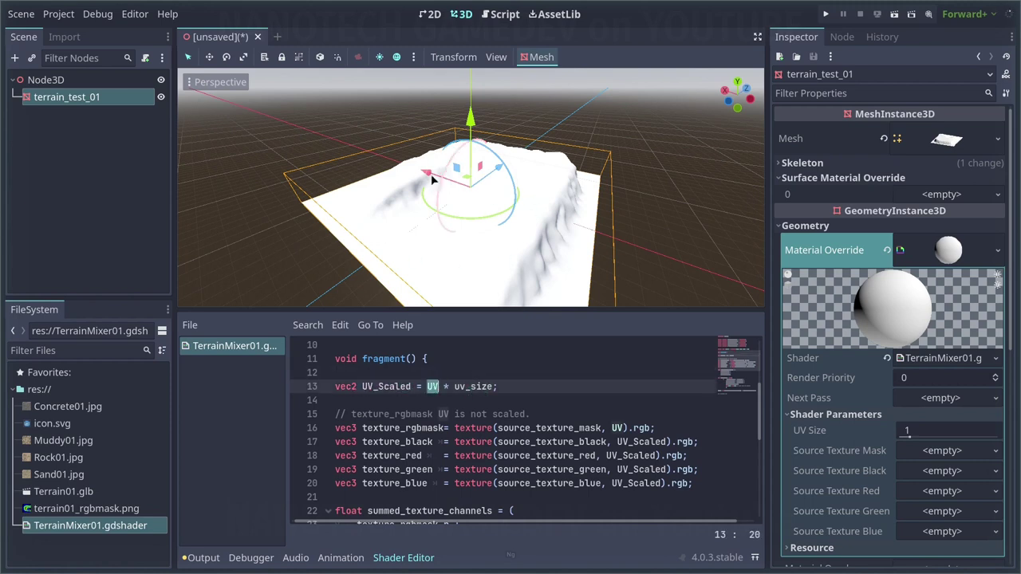
left_click_drag(453, 386, 492, 387)
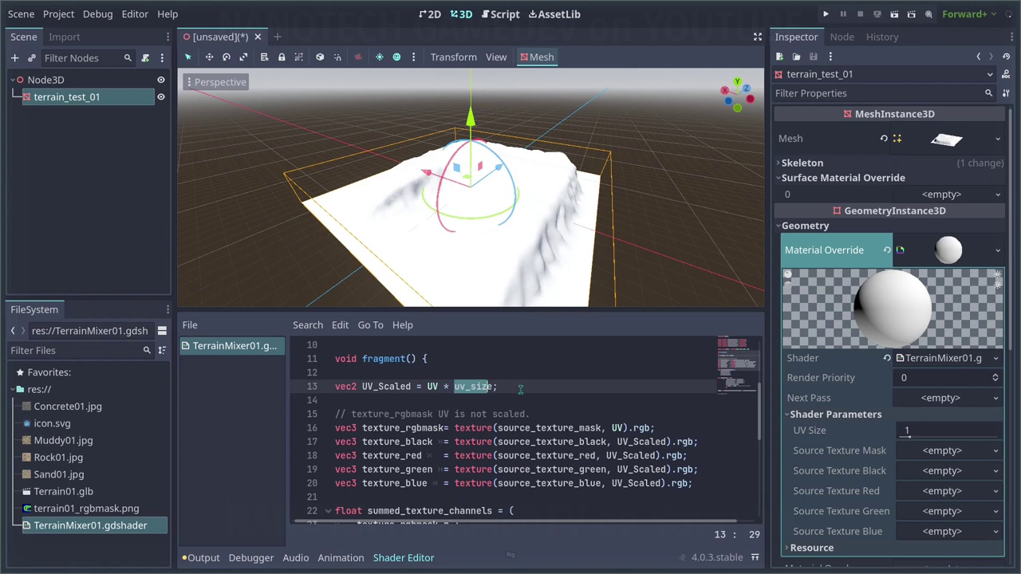
scroll(464, 356, "up", 2)
scroll(465, 356, "up", 2)
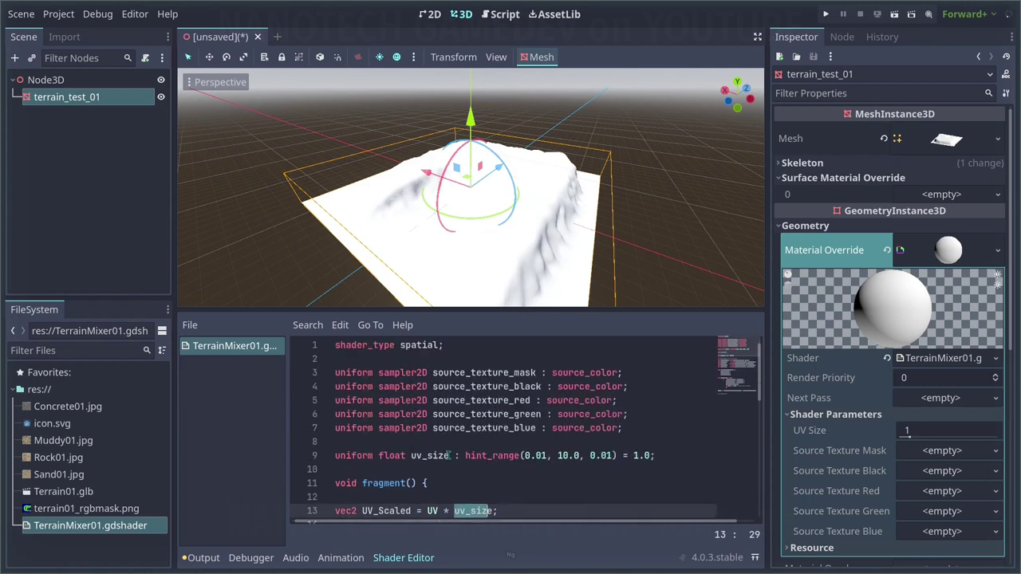
scroll(445, 450, "down", 4)
Step: Examine the texture_rgbmask line that samples source_texture_mask with the unscaled UV
double_click(372, 386)
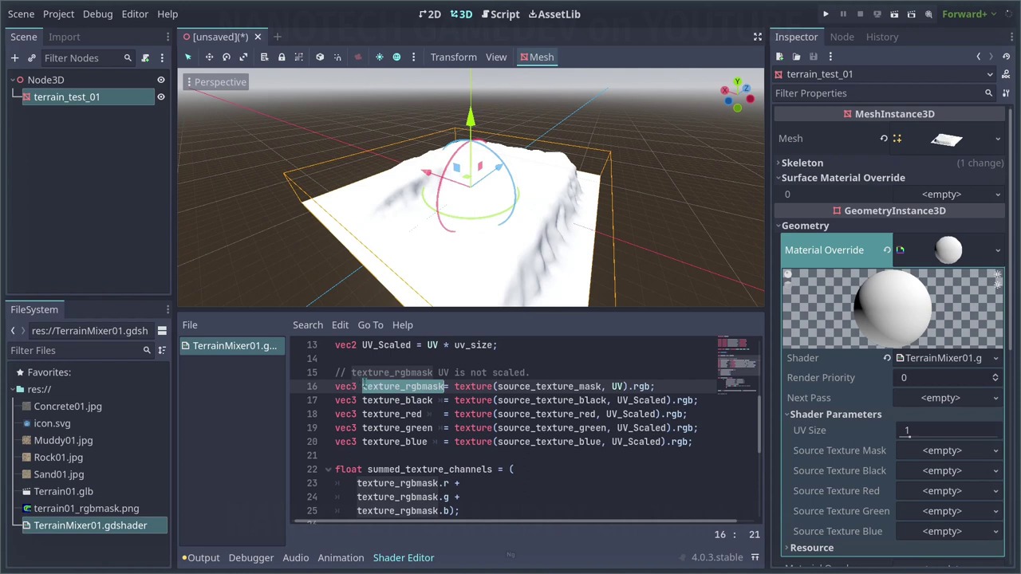
left_click(362, 386)
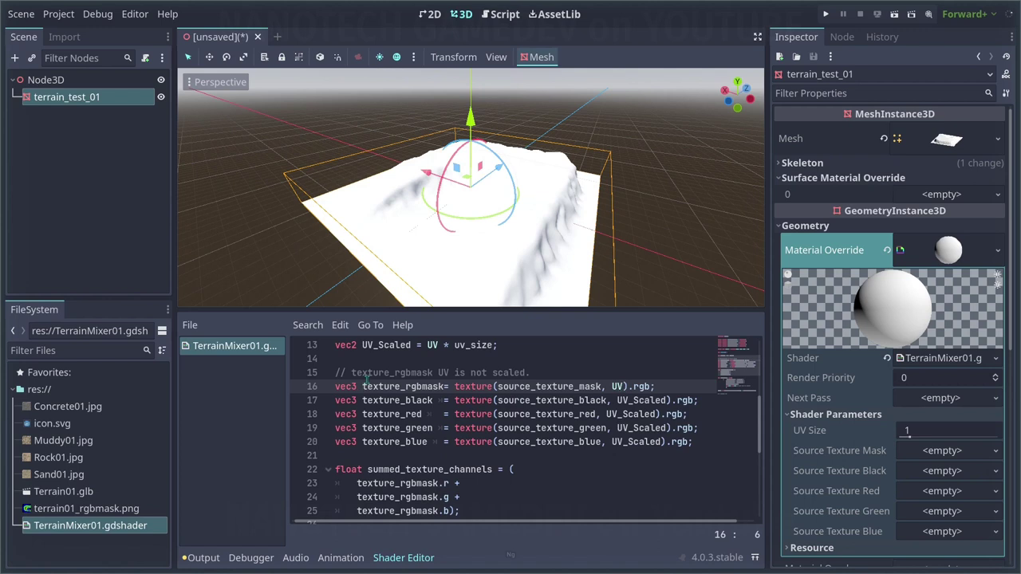
left_click_drag(365, 389, 614, 386)
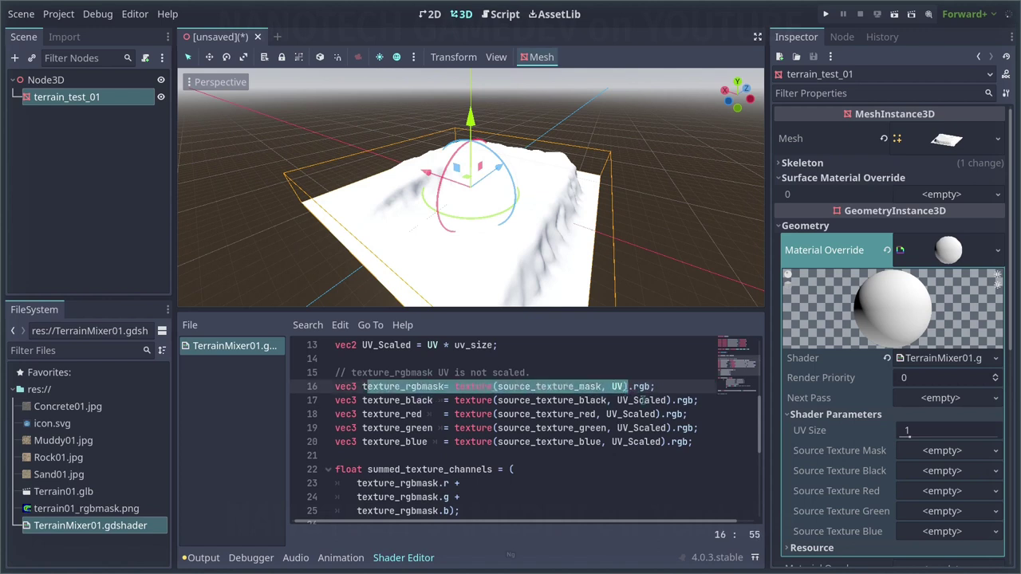
Step: Examine the vec3 variables texture_rgbmask, texture_black, texture_red, texture_green and texture_blue that sample the source textures in the fragment function
left_click(467, 344)
left_click(497, 372)
left_click(394, 386)
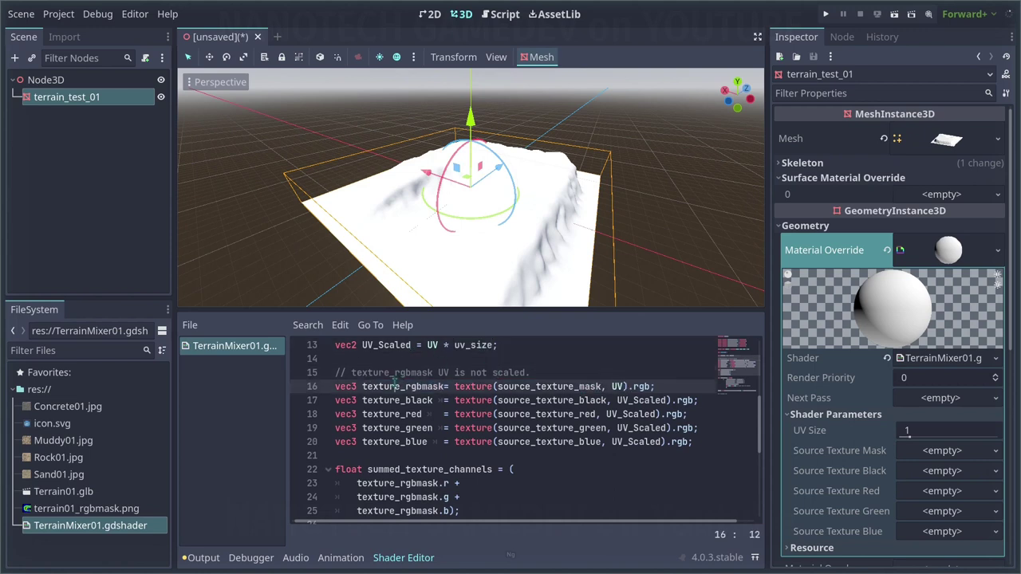
double_click(366, 386)
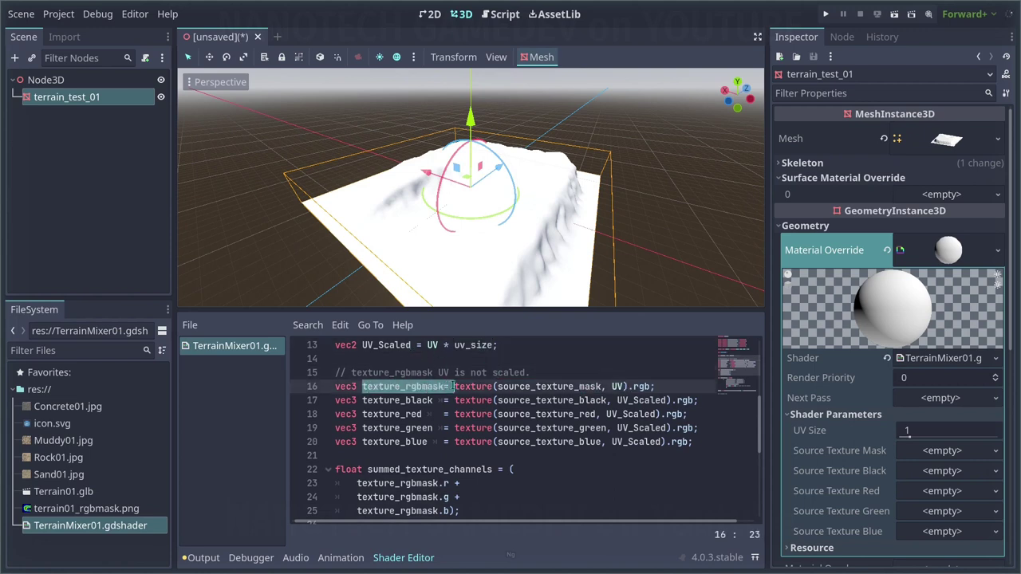
double_click(397, 401)
double_click(403, 414)
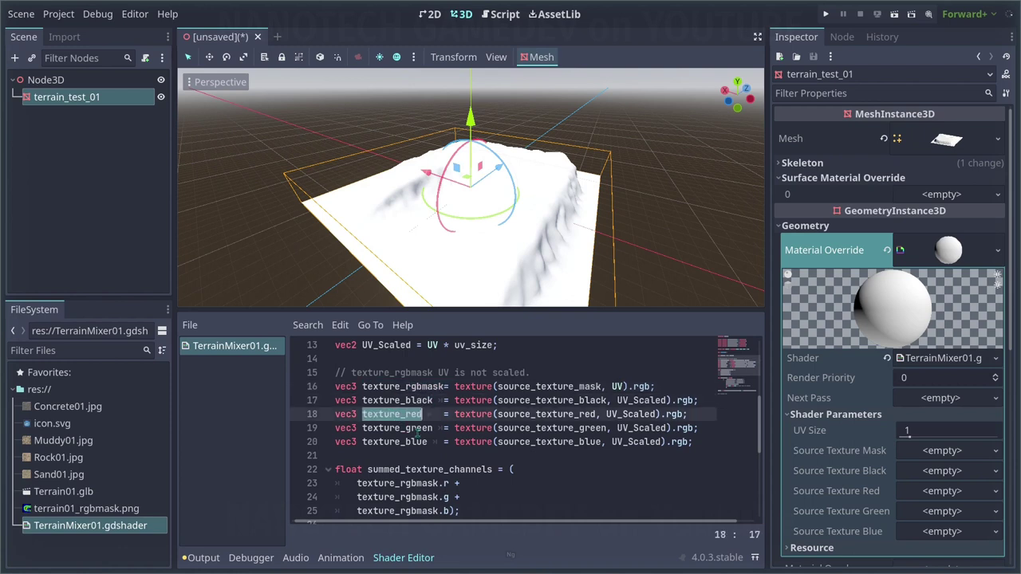
double_click(417, 428)
double_click(403, 442)
double_click(403, 399)
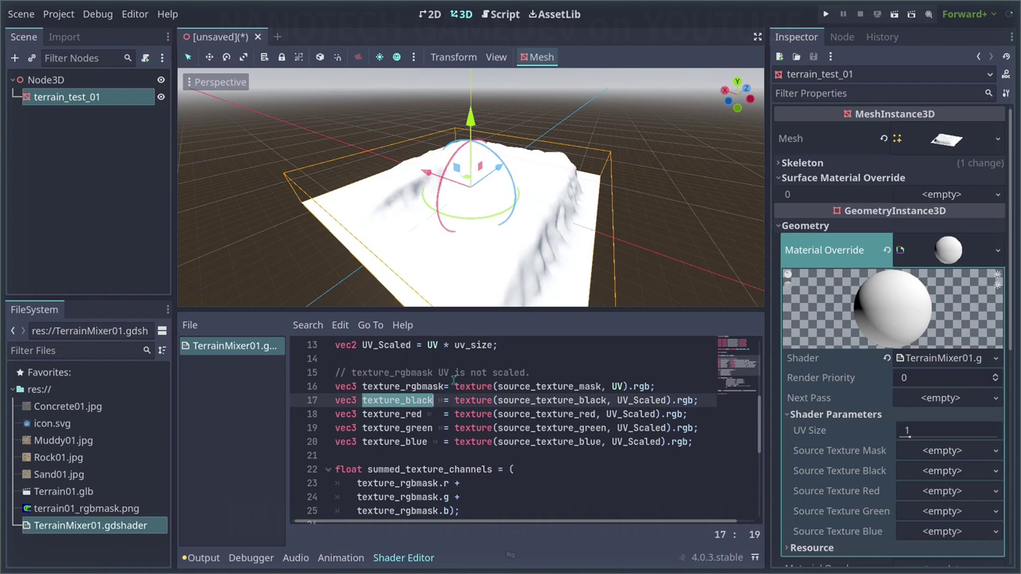
Step: Preview terrain01_rgbmask.png to relate its colour areas to the texture variables in the shader code
scroll(387, 398, "down", 1)
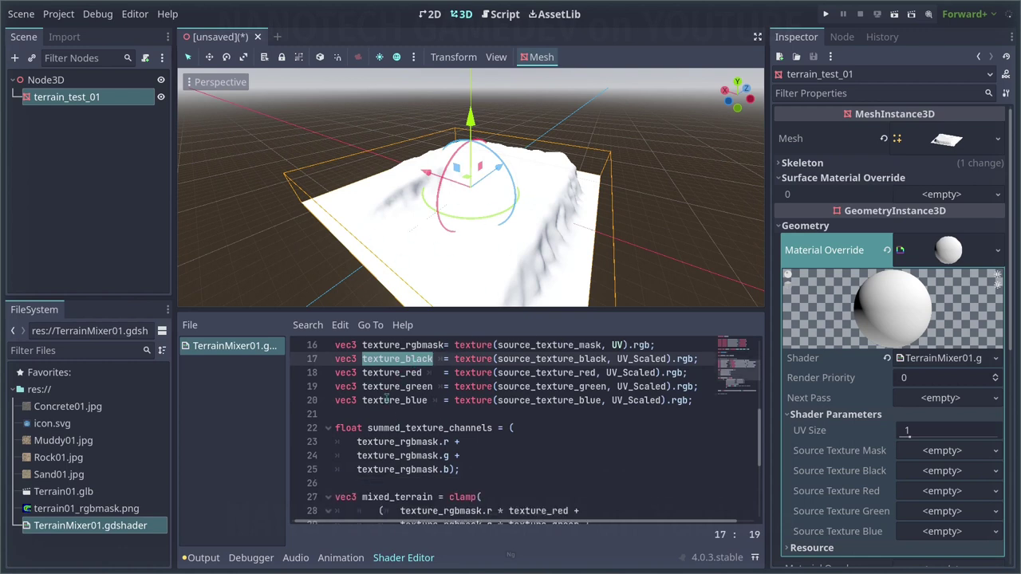
left_click(64, 508)
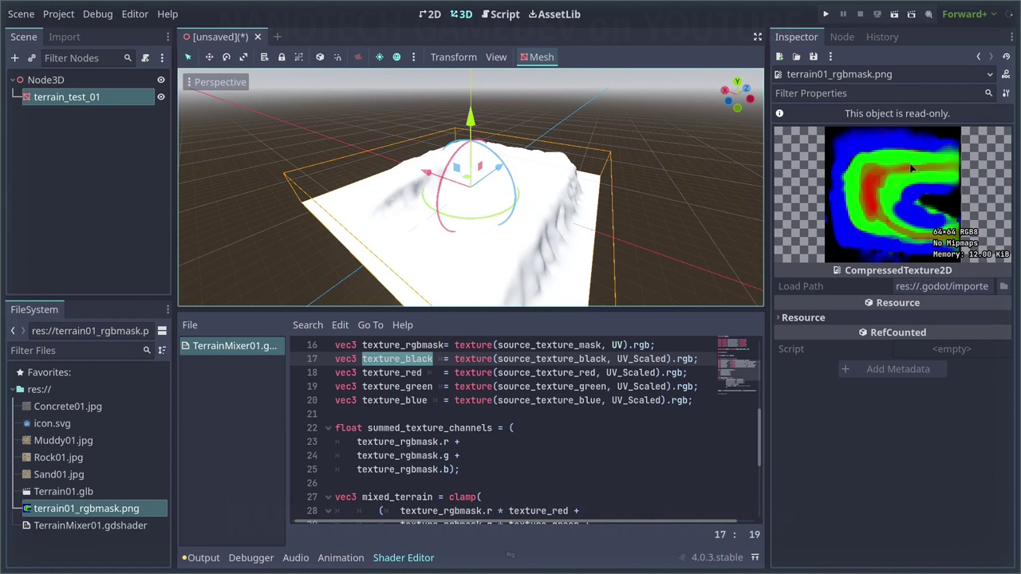
scroll(477, 428, "up", 3)
scroll(476, 428, "down", 4)
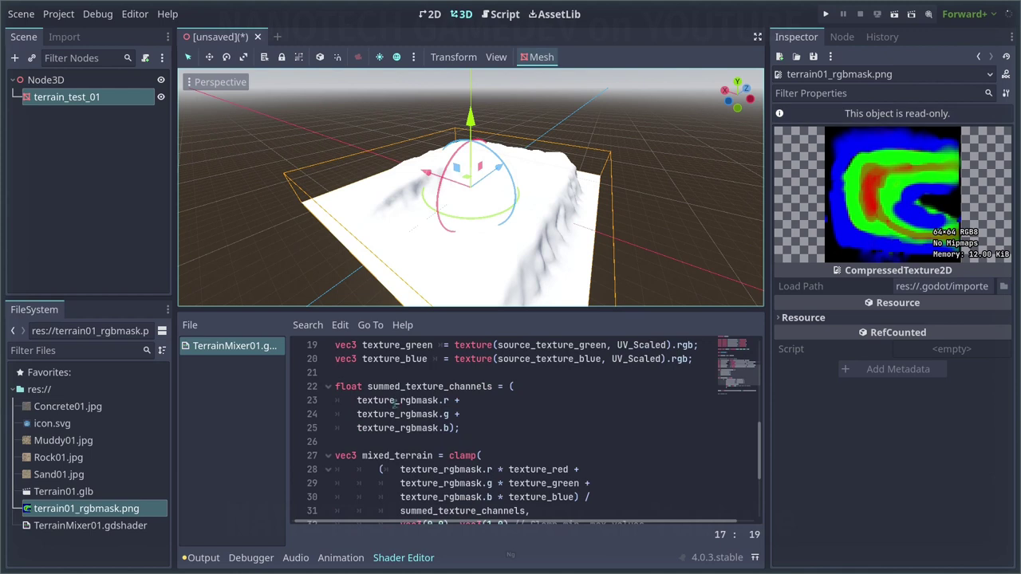
Step: Examine how summed_texture_channels adds the r, g and b channels of texture_rgbmask
double_click(431, 387)
left_click(431, 378)
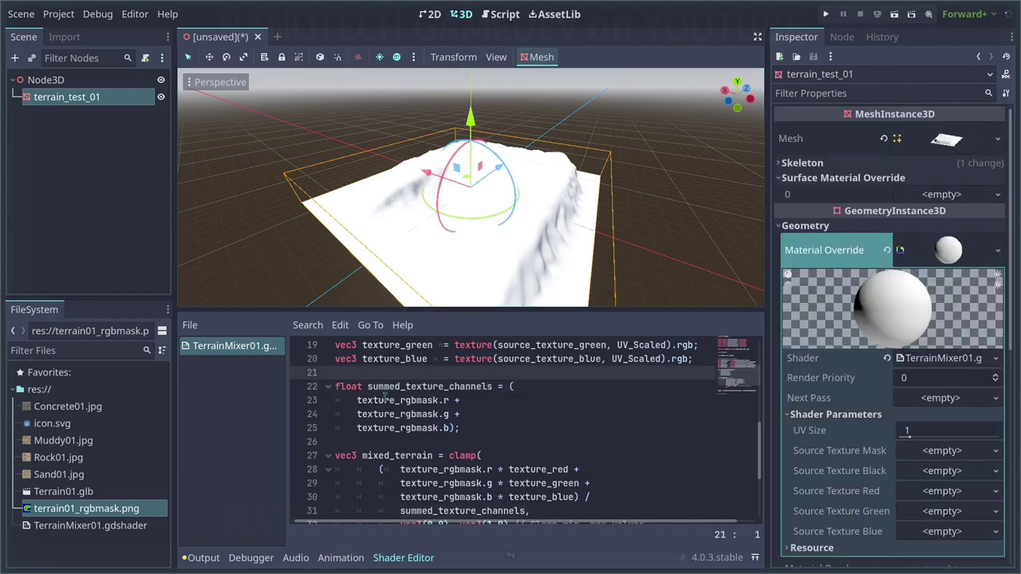
left_click_drag(357, 400, 444, 428)
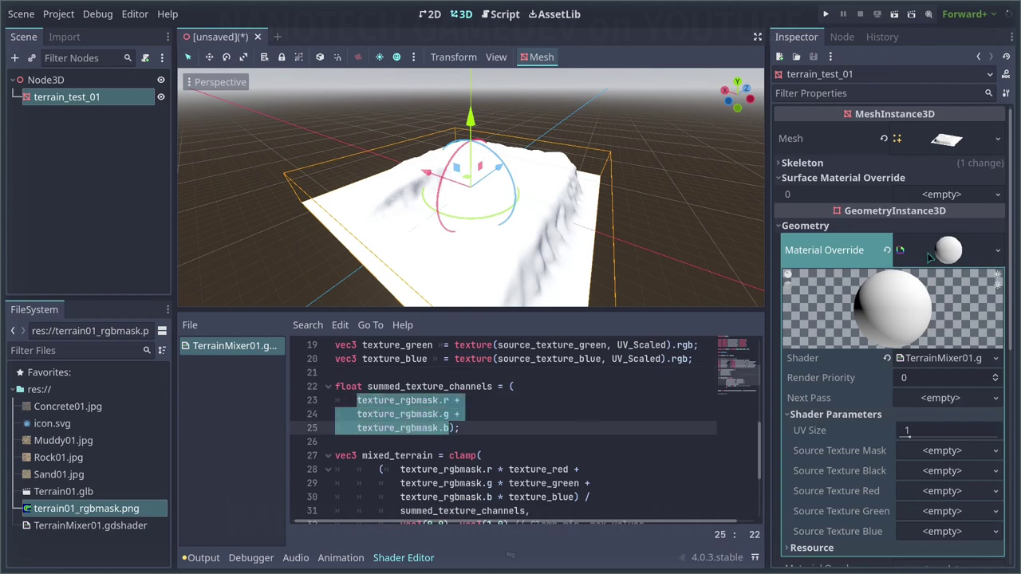
left_click(403, 400)
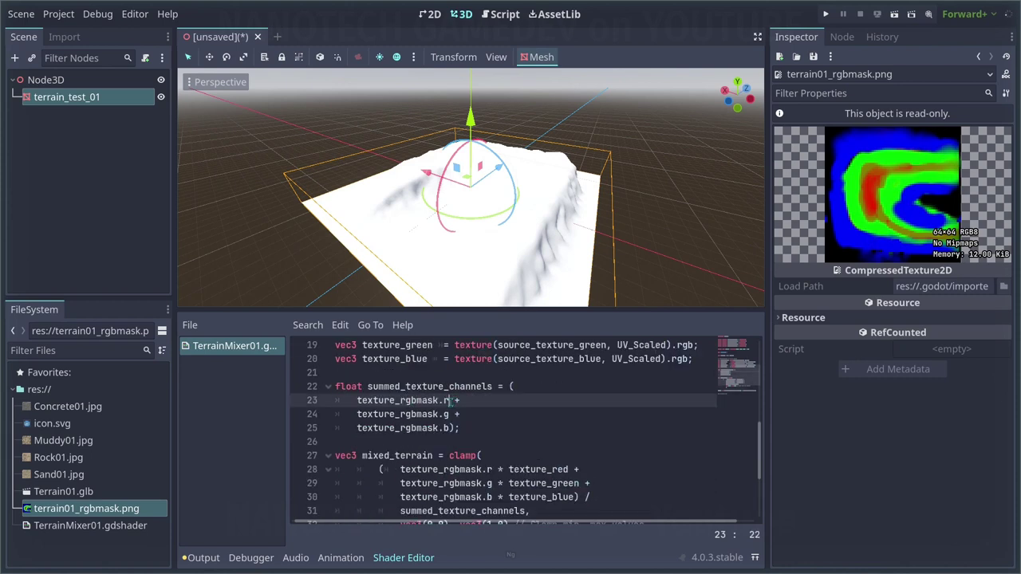
left_click(449, 414)
left_click(444, 428)
Step: Examine the mixed_terrain clamp expression, including the channel-times-texture products, the division by summed_texture_channels and the vec3 limits
scroll(484, 482, "down", 2)
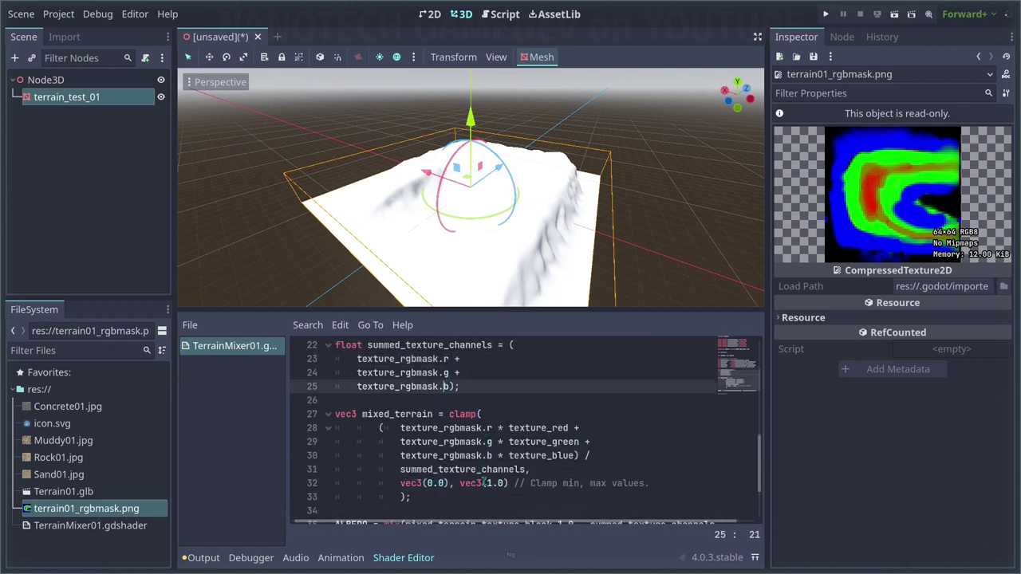
scroll(439, 380, "up", 3)
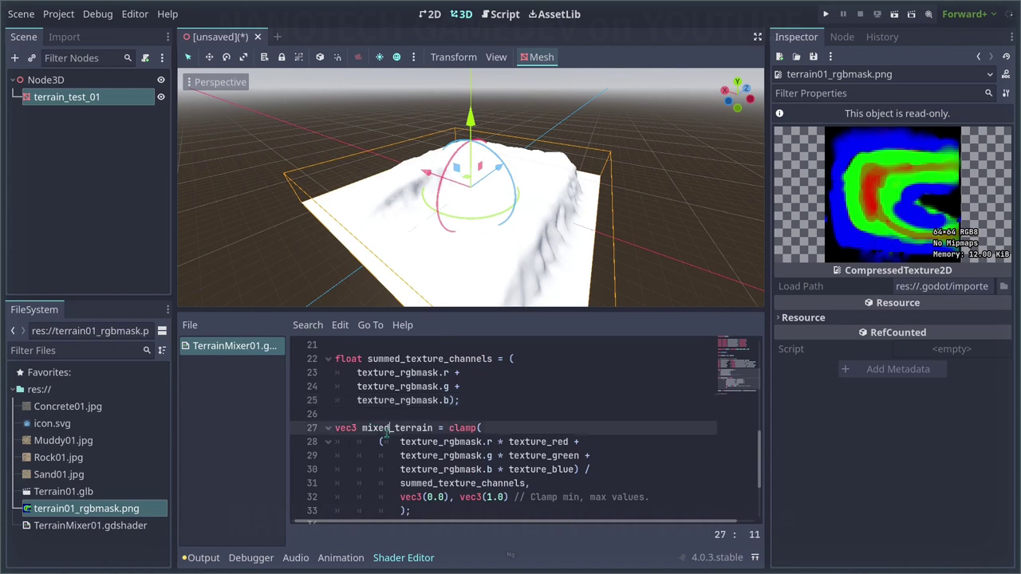
double_click(375, 427)
scroll(462, 442, "down", 2)
scroll(466, 439, "down", 1)
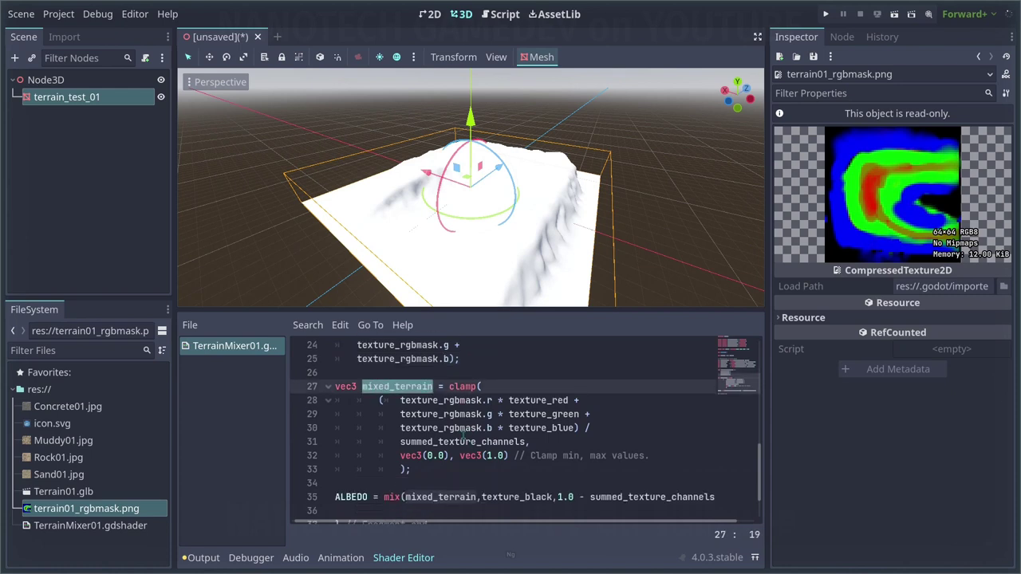
double_click(461, 386)
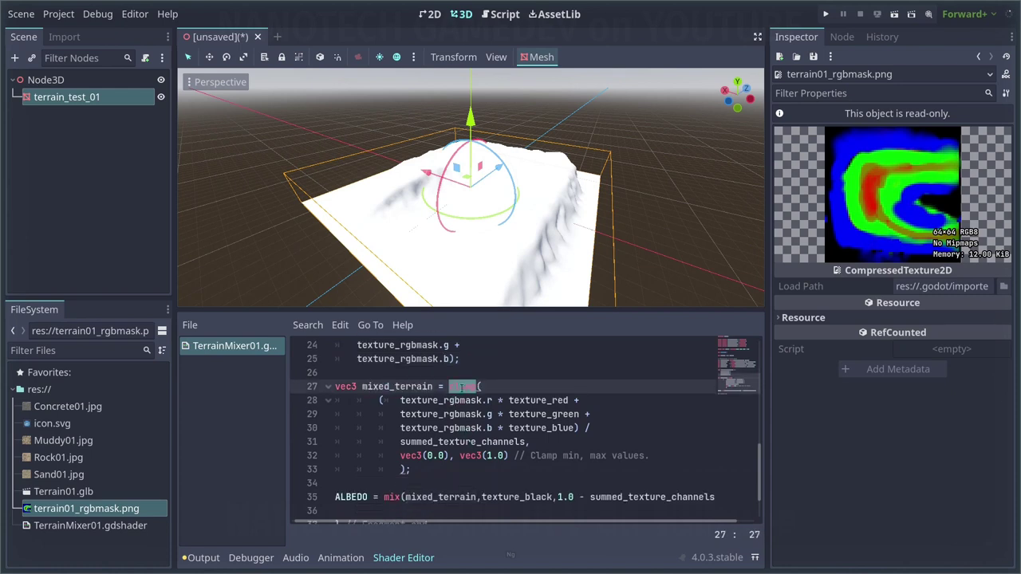
left_click_drag(401, 401, 544, 441)
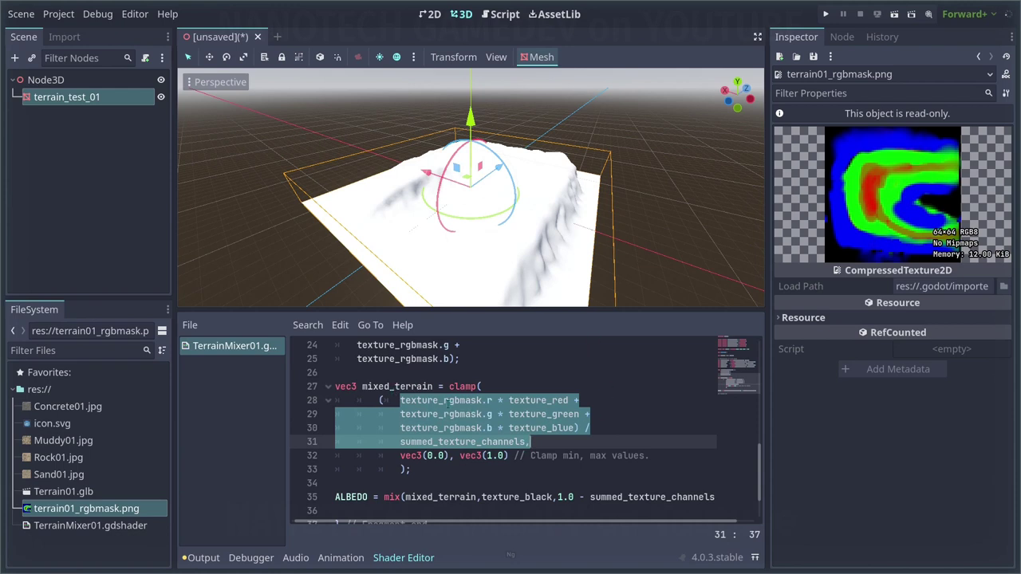
double_click(496, 435)
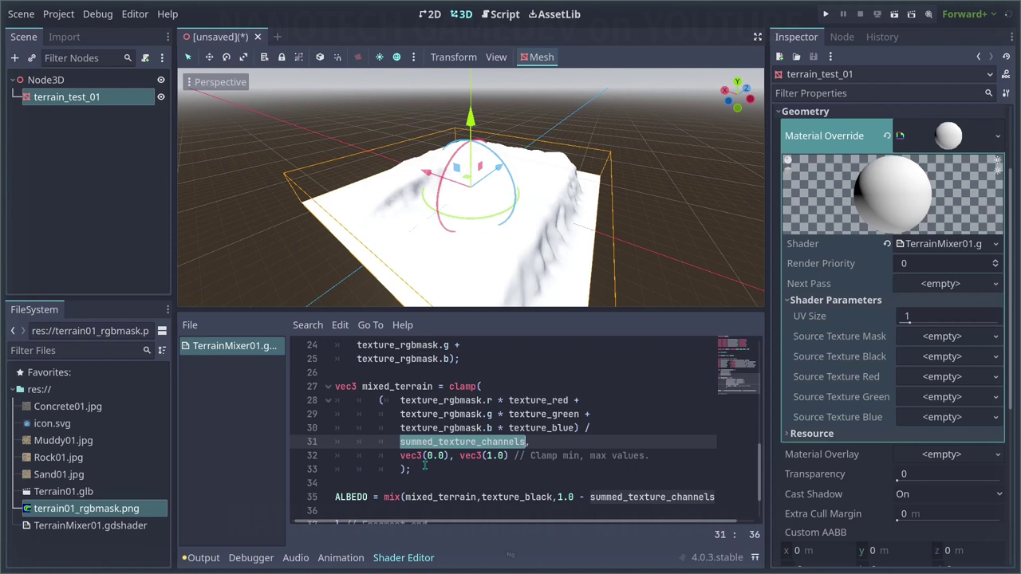
left_click_drag(424, 467, 335, 388)
left_click(499, 441)
Step: Examine the ALBEDO line that mixes mixed_terrain with texture_black using 1.0 minus summed_texture_channels
scroll(500, 441, "down", 1)
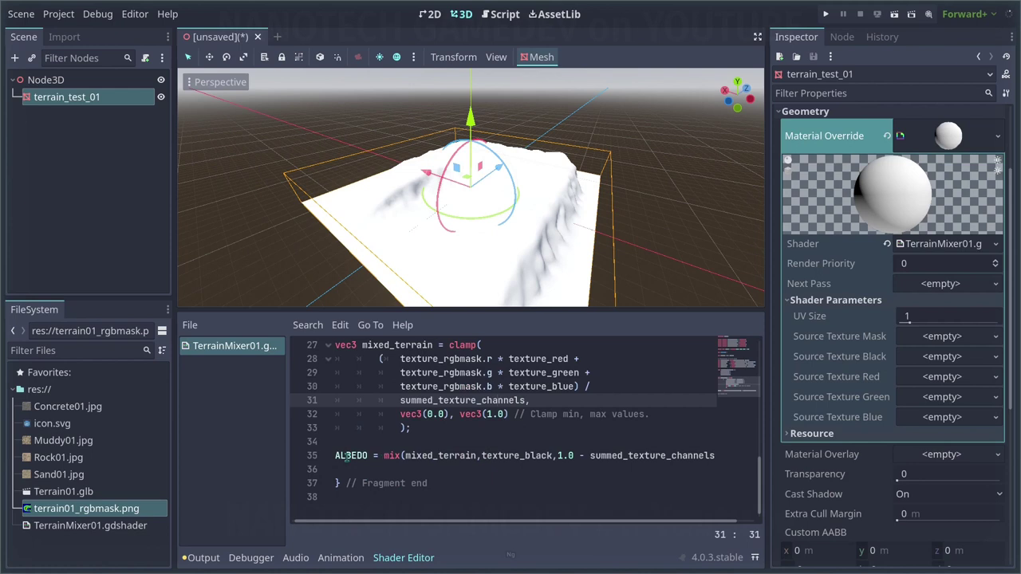
key("ctrl+End")
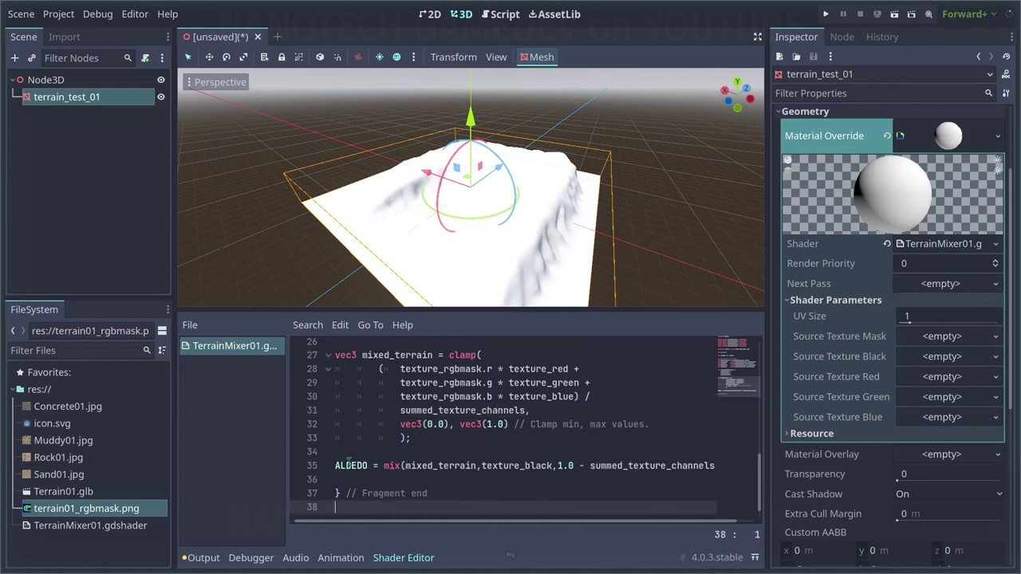
scroll(434, 516, "right", 1)
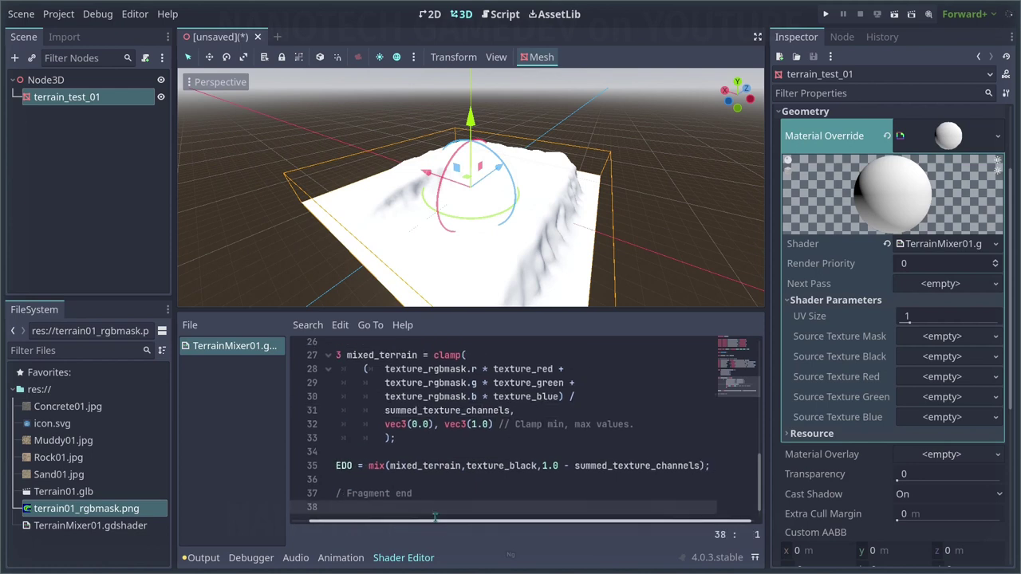
double_click(399, 466)
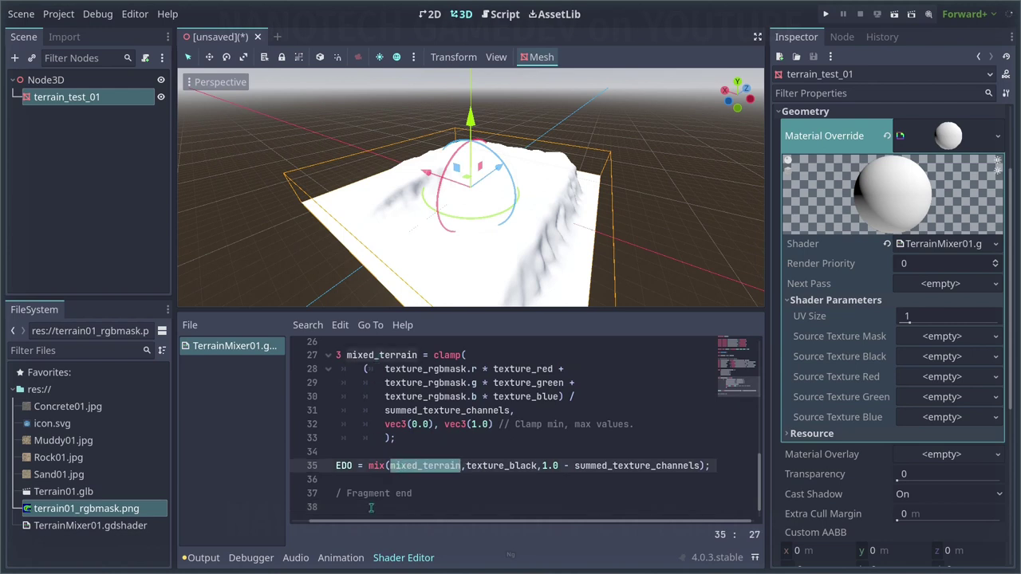
scroll(374, 520, "left", 1)
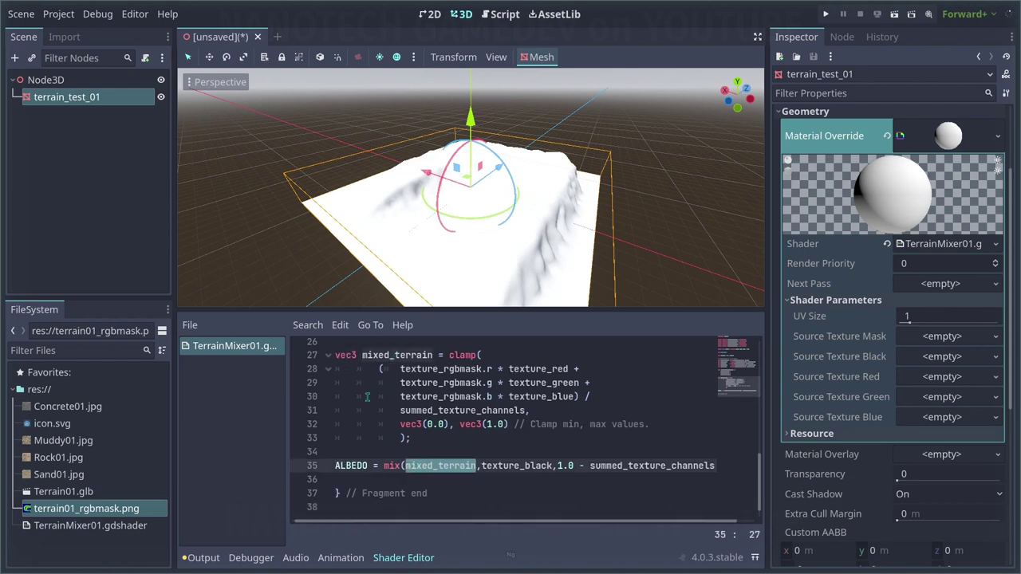
double_click(512, 465)
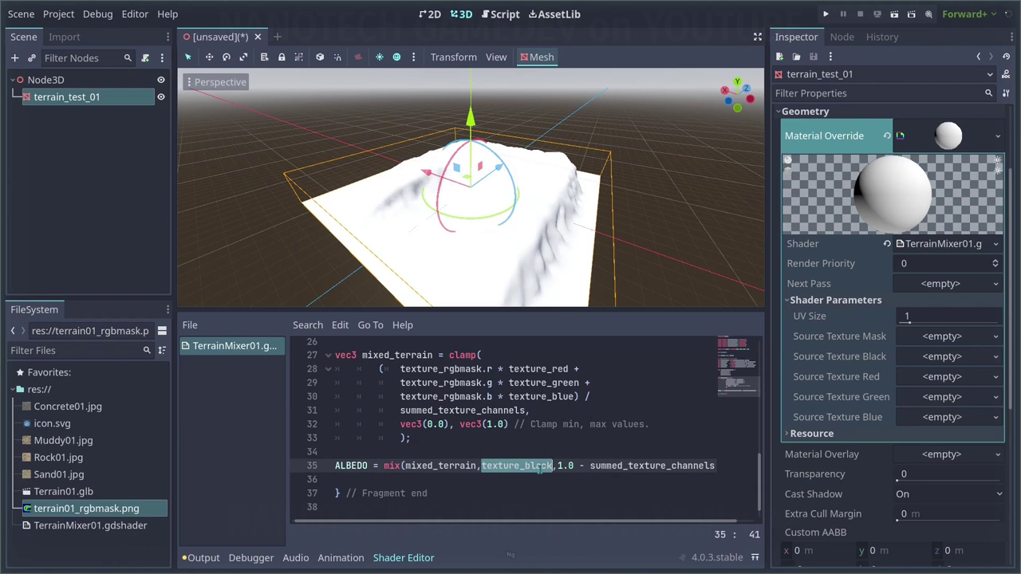
scroll(540, 469, "right", 1)
double_click(614, 466)
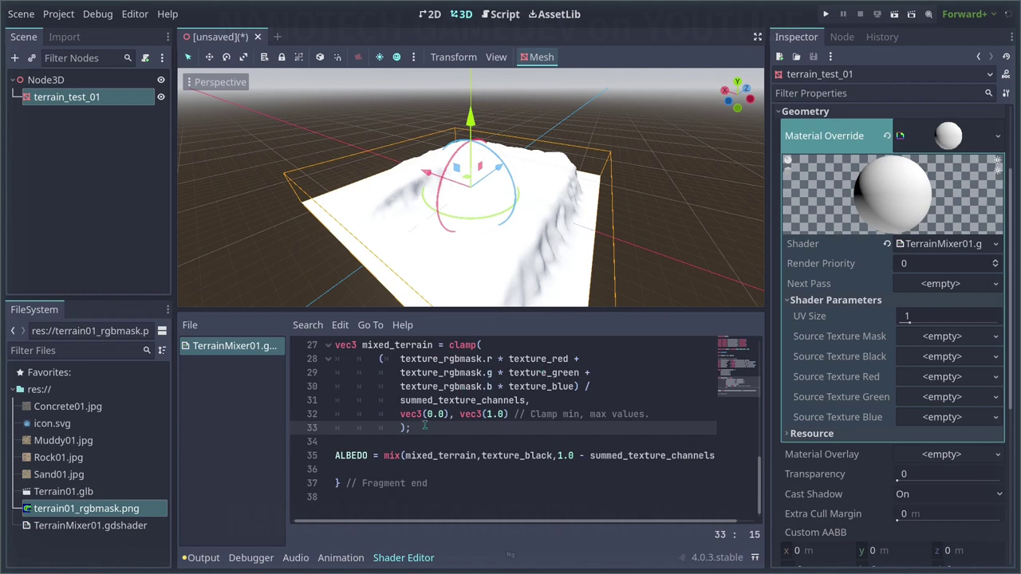
Step: Review the whole fragment function again, from the UV_Scaled line through the ALBEDO assignment
scroll(449, 451, "up", 2)
scroll(449, 427, "up", 3)
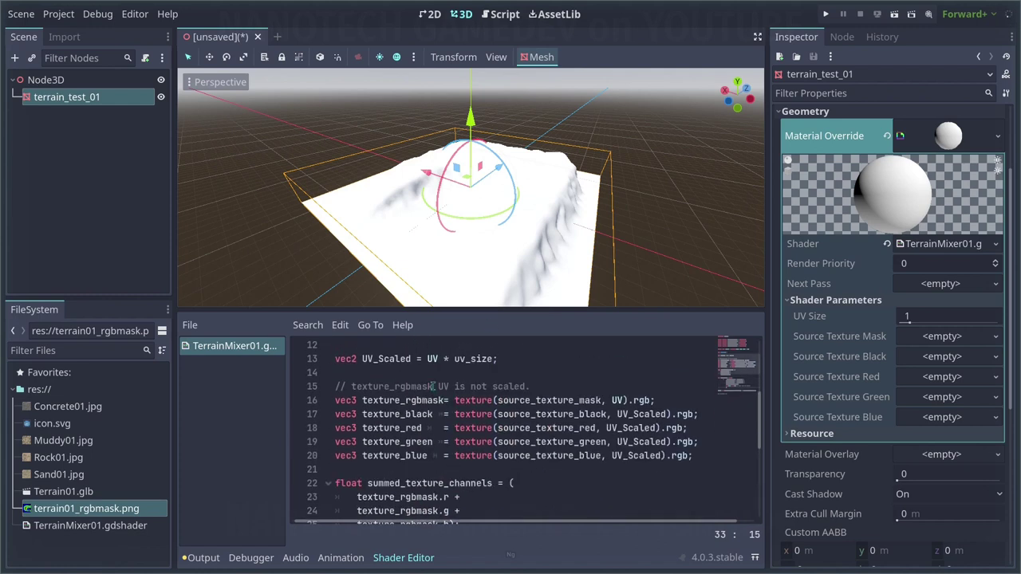
scroll(399, 399, "down", 3)
scroll(347, 359, "up", 3)
scroll(425, 375, "down", 5)
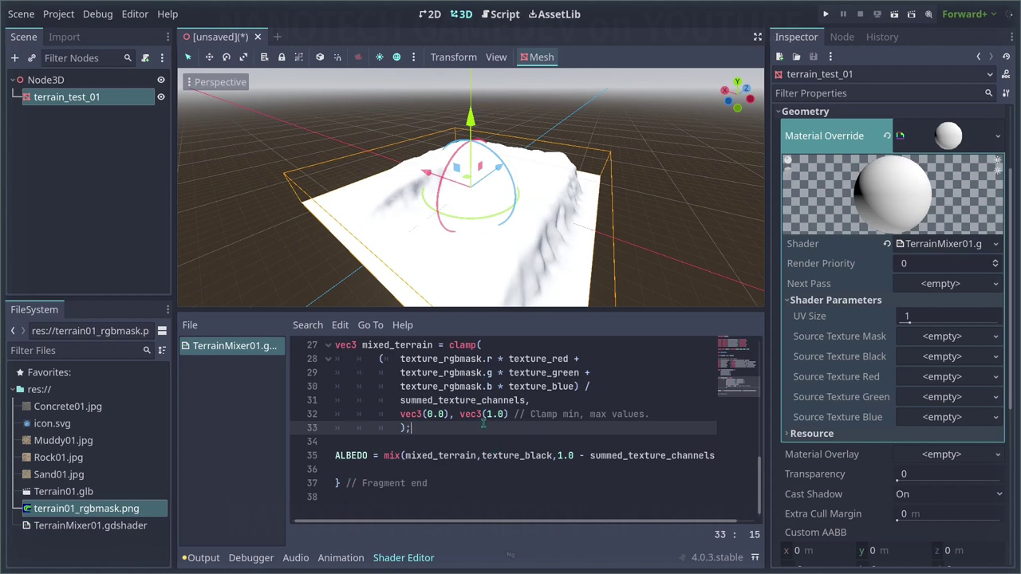
scroll(483, 423, "up", 3)
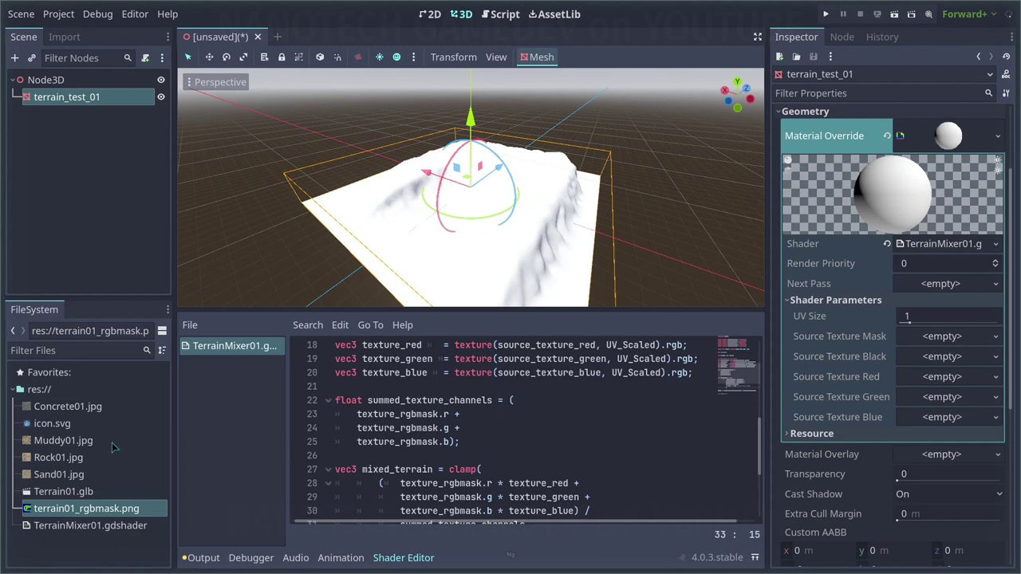
Step: Compare the terrain01_rgbmask.png preview with the terrain mesh's slopes and the mixed_terrain code
double_click(62, 510)
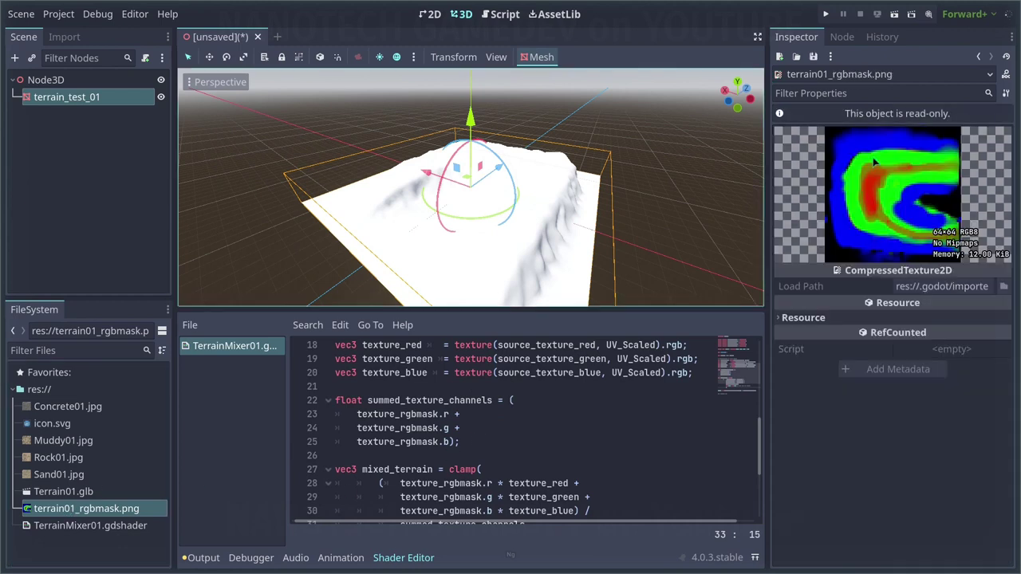
middle_click_drag(582, 199, 508, 191)
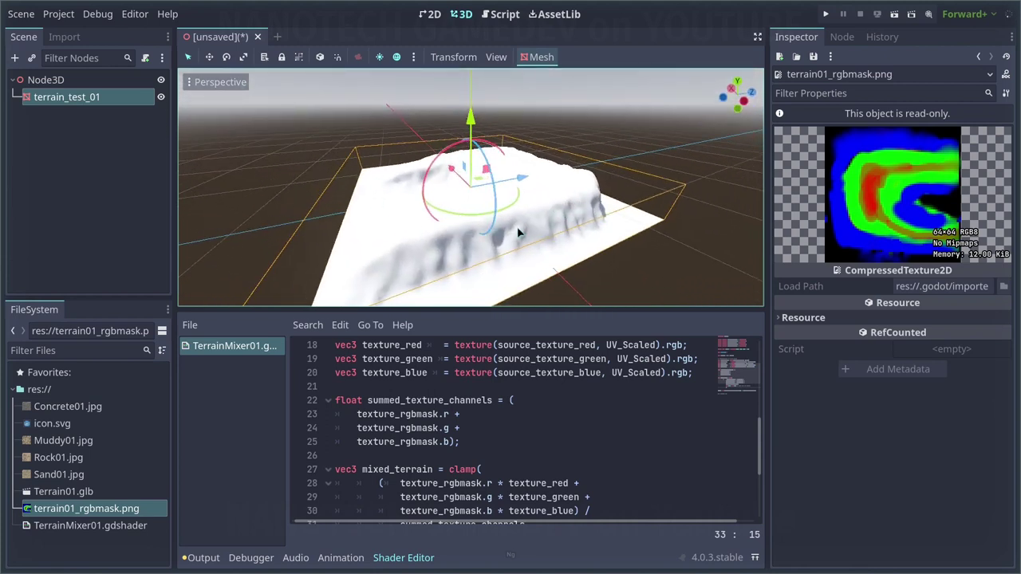
scroll(390, 418, "down", 2)
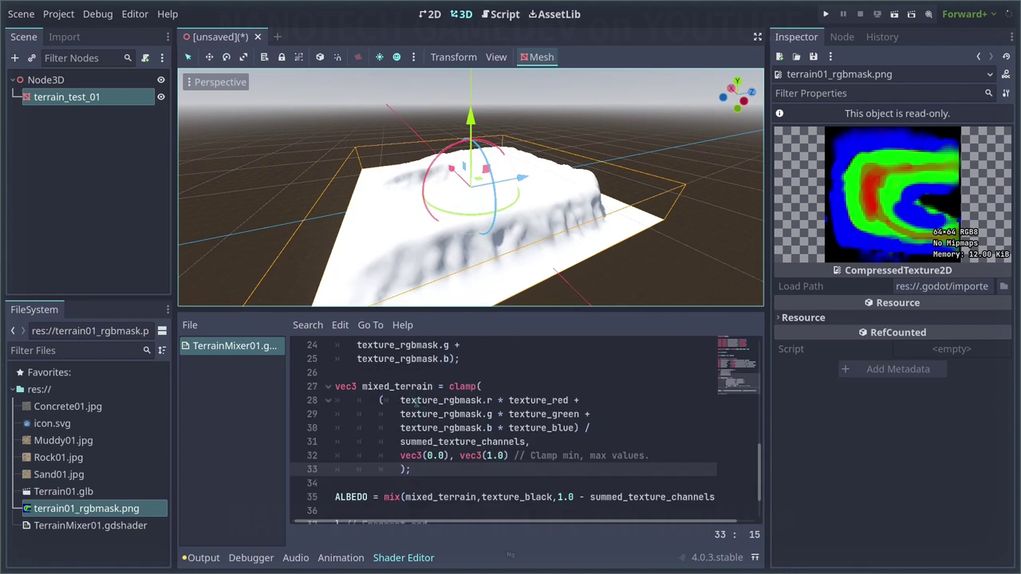
scroll(414, 420, "down", 1)
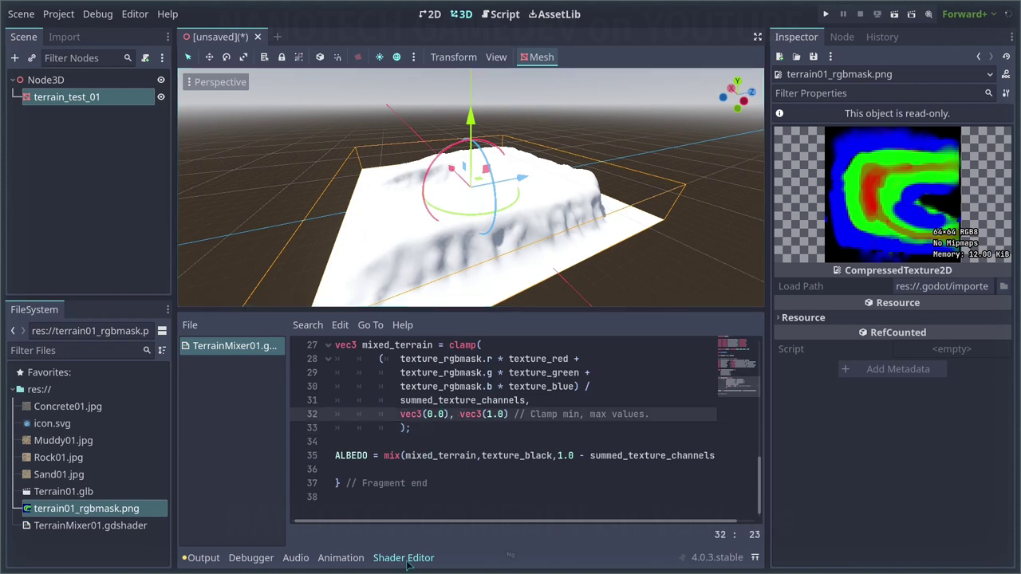
Step: Hide the shader code and assign terrain01_rgbmask.png as terrain_test_01's Source Texture Mask and Muddy01.jpg as its Source Texture Black
left_click(404, 558)
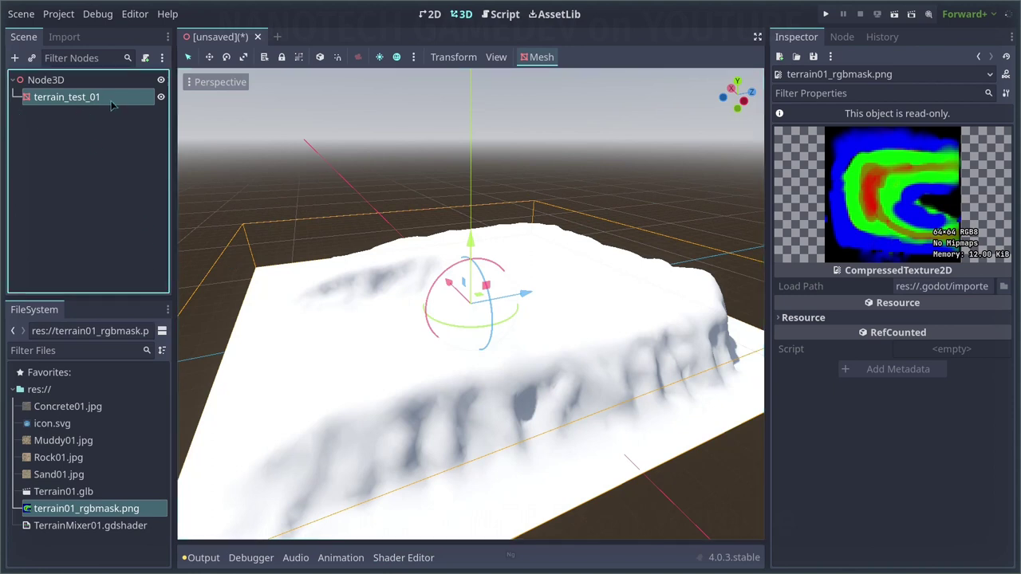
left_click(80, 97)
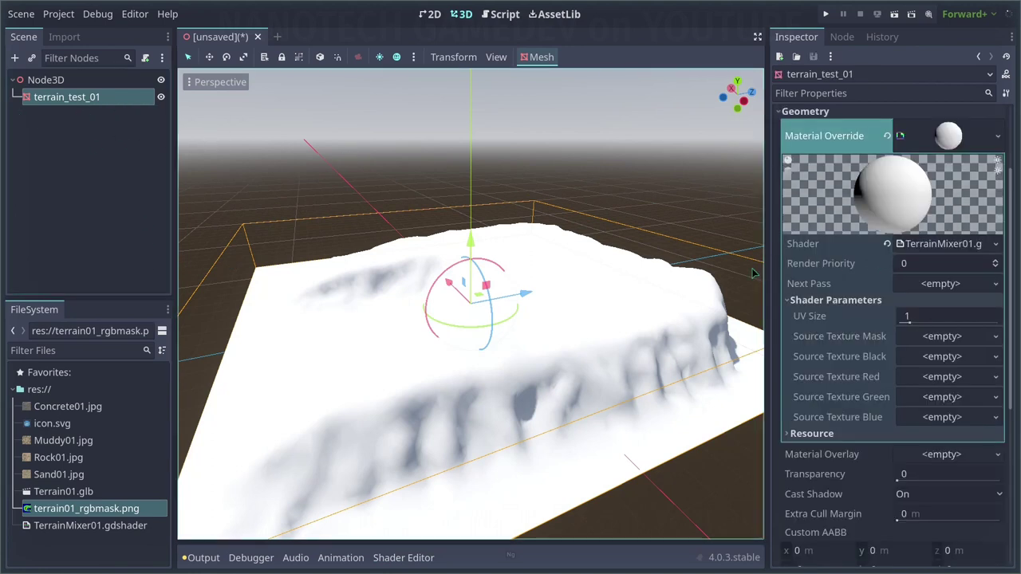
scroll(786, 261, "down", 1)
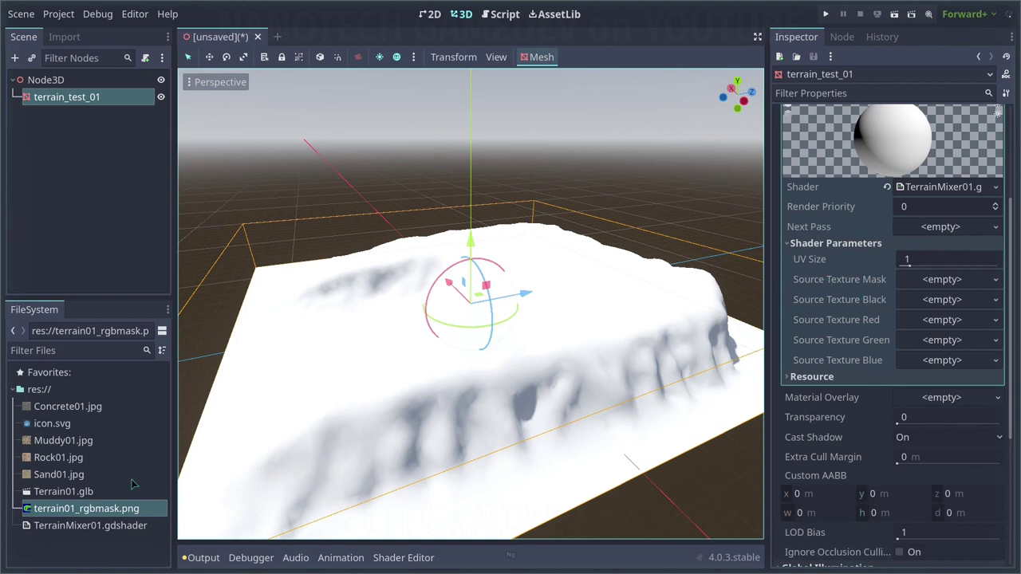
left_click_drag(74, 510, 917, 281)
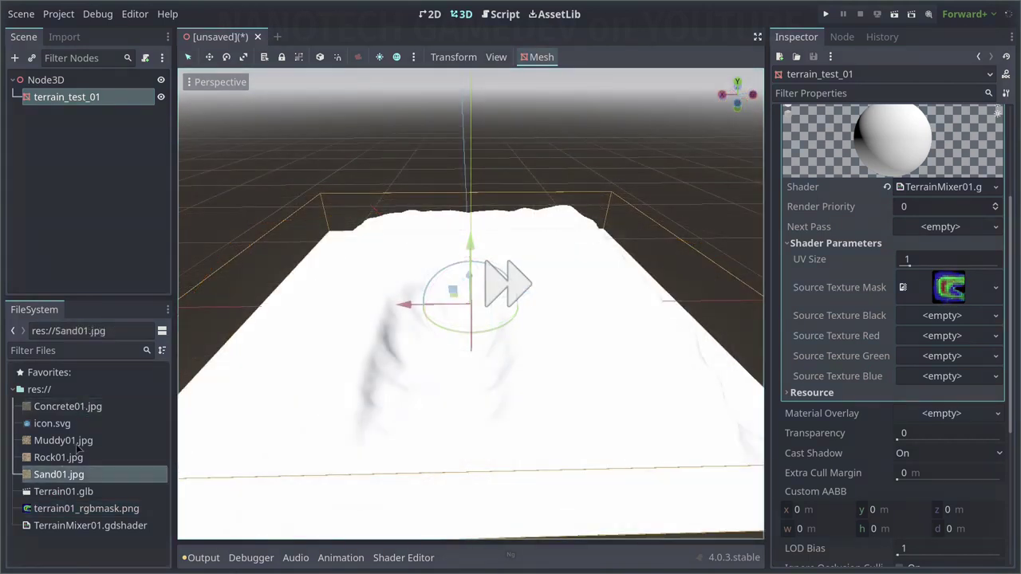
left_click_drag(63, 441, 945, 319)
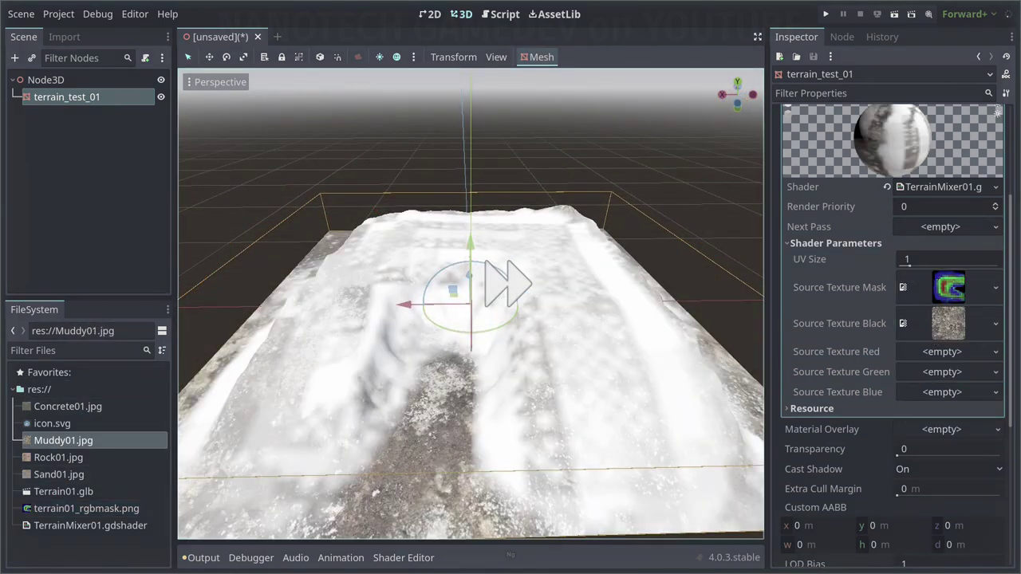
Step: Assign Concrete01.jpg as the Source Texture Red, Sand01.jpg as the Source Texture Green and Rock01.jpg as the Source Texture Blue
left_click_drag(68, 406, 948, 352)
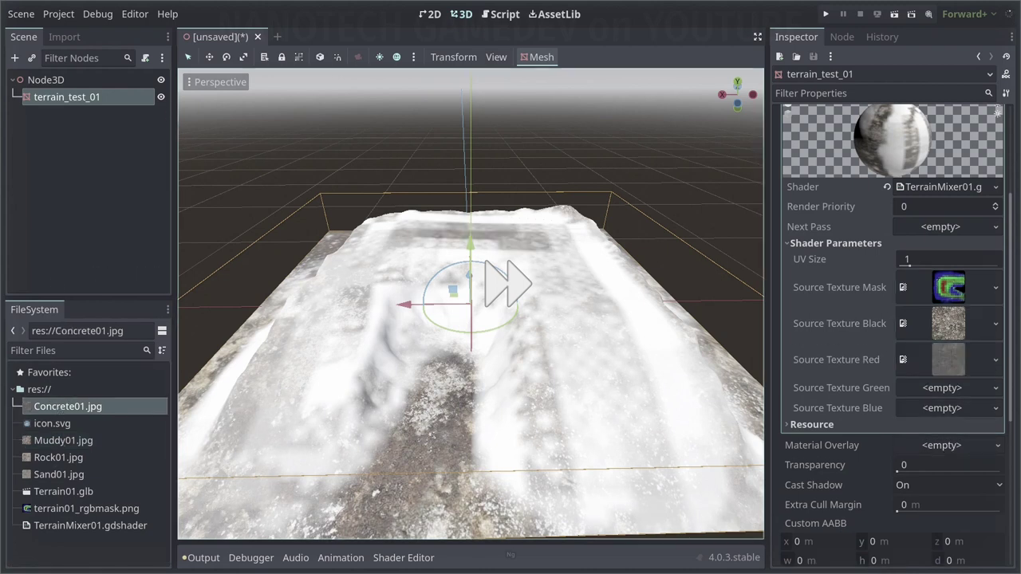
left_click_drag(58, 474, 928, 390)
left_click_drag(80, 457, 918, 426)
Step: Inspect the blended textures across the terrain mesh from several angles and distances
middle_click_drag(471, 168, 322, 175)
scroll(340, 233, "up", 6)
middle_click_drag(558, 231, 306, 234)
scroll(508, 228, "down", 10)
middle_click_drag(609, 232, 388, 228)
scroll(387, 228, "up", 7)
middle_click_drag(685, 230, 603, 179)
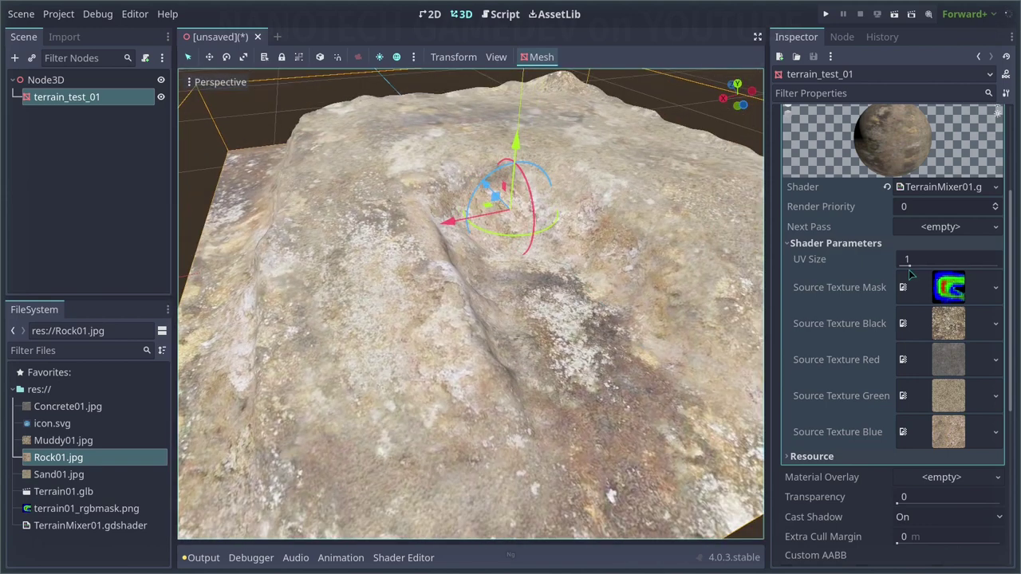
Step: Try larger UV Size values for the terrain shader, such as 4.29, 4.67, 5.64 and 10, and check the texture tiling
left_click_drag(904, 262, 943, 264)
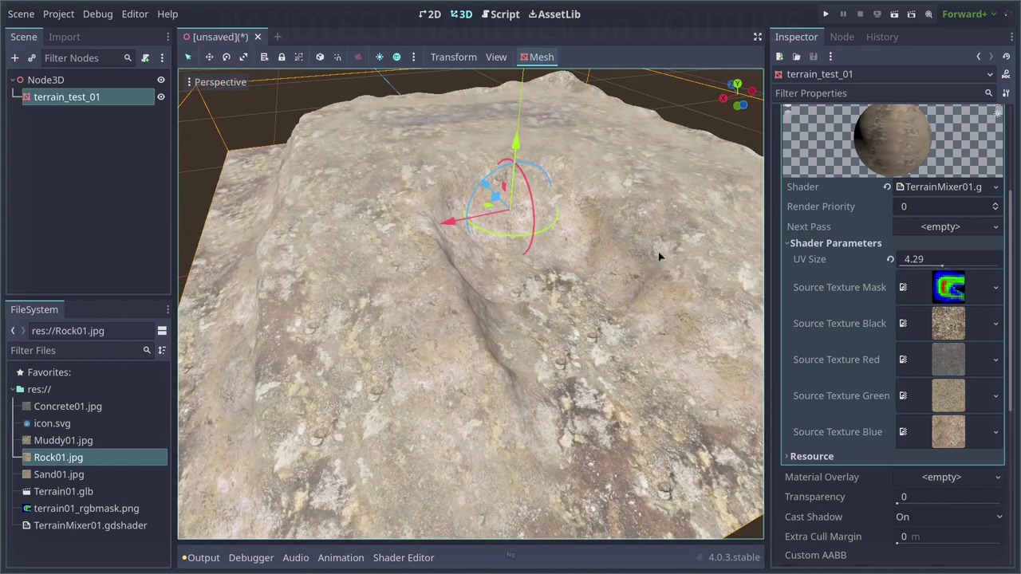
middle_click_drag(659, 256, 600, 254)
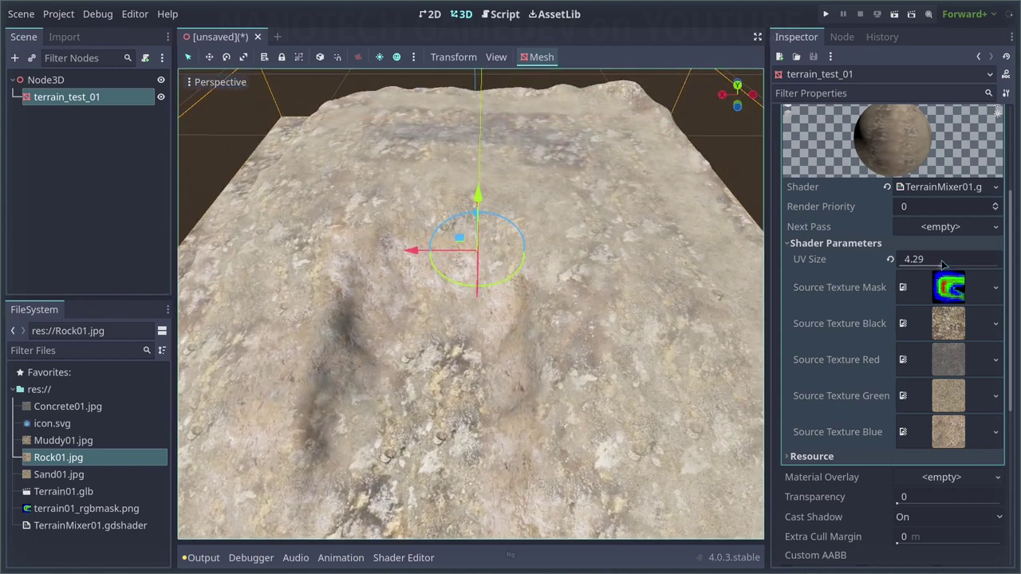
left_click_drag(934, 266, 947, 265)
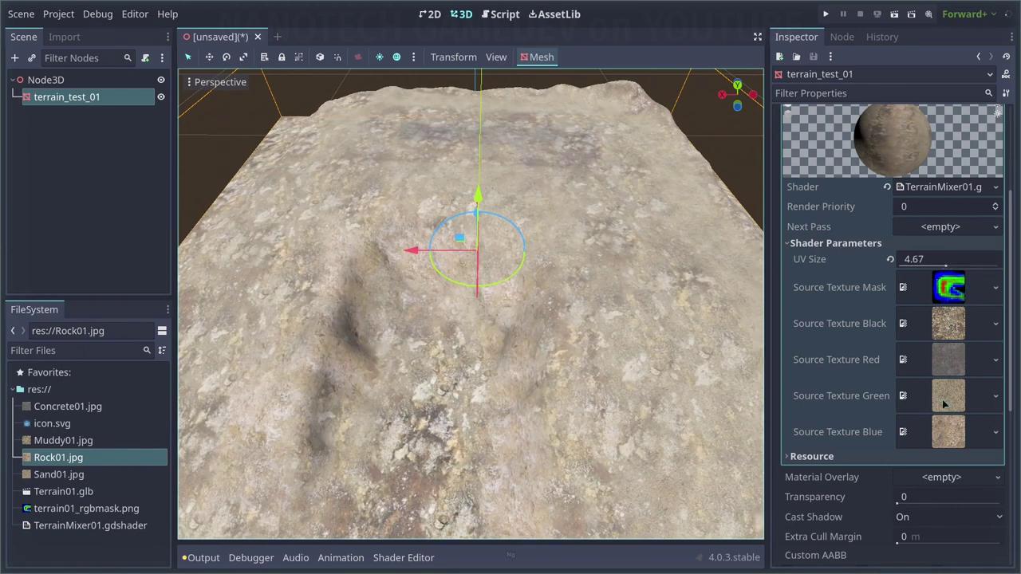
left_click_drag(946, 266, 956, 266)
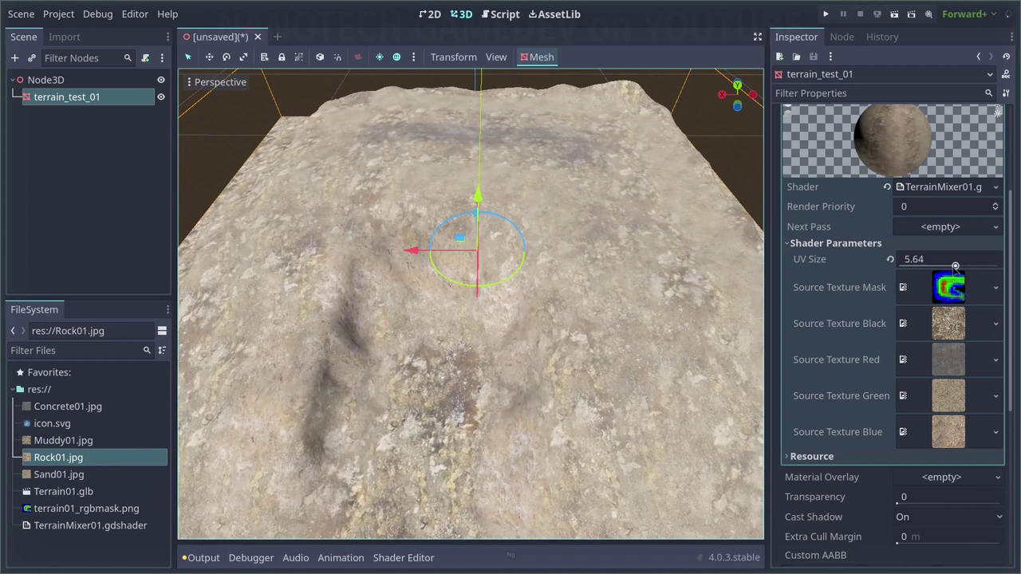
middle_click_drag(594, 404, 763, 240)
left_click_drag(954, 268, 1000, 266)
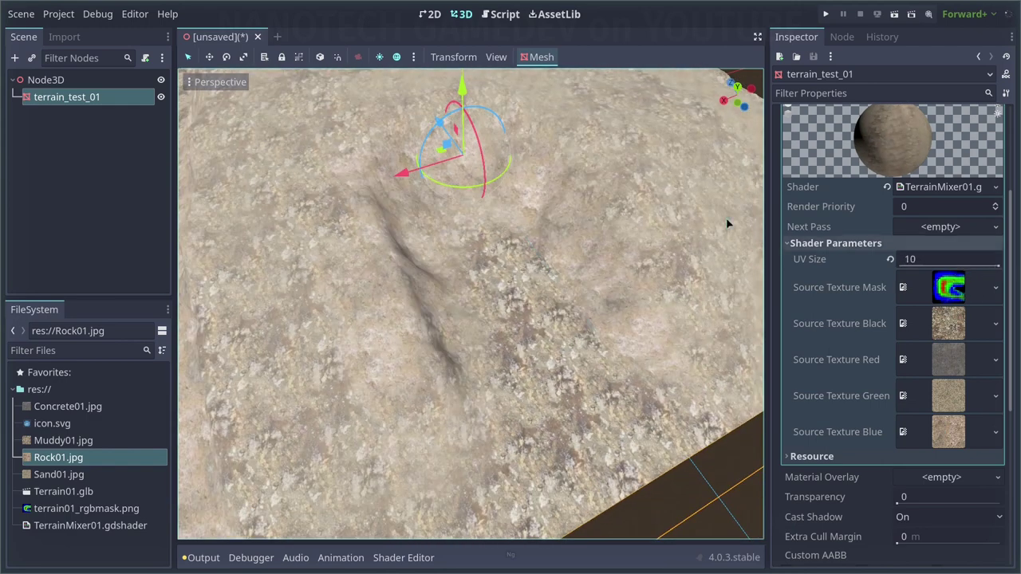
middle_click_drag(725, 221, 523, 313)
middle_click_drag(589, 371, 686, 303)
Step: Try a UV Size of 3, then set the shader's UV Size to 4
left_click(947, 258)
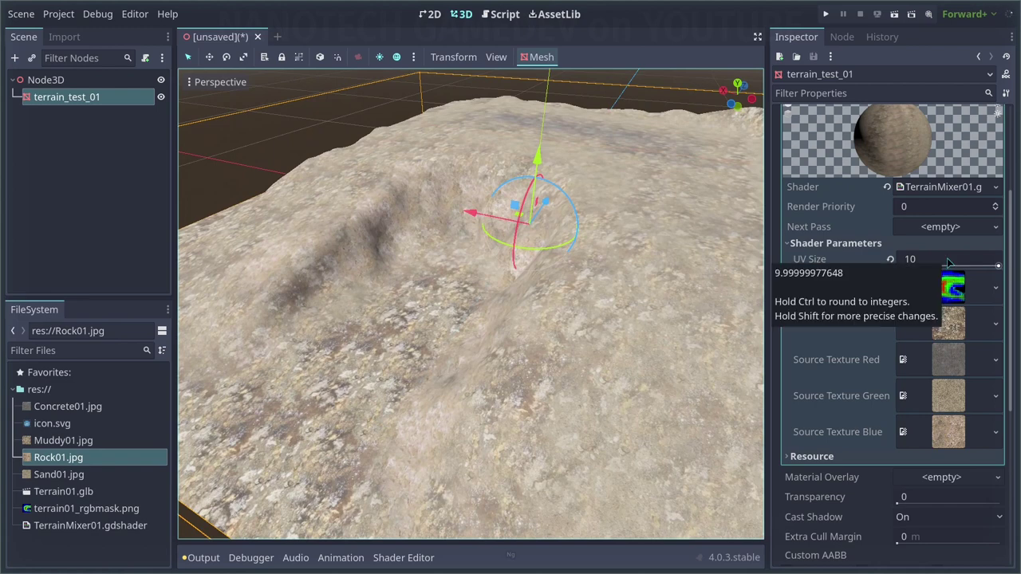
type("3")
key("Return")
type("4")
key("Return")
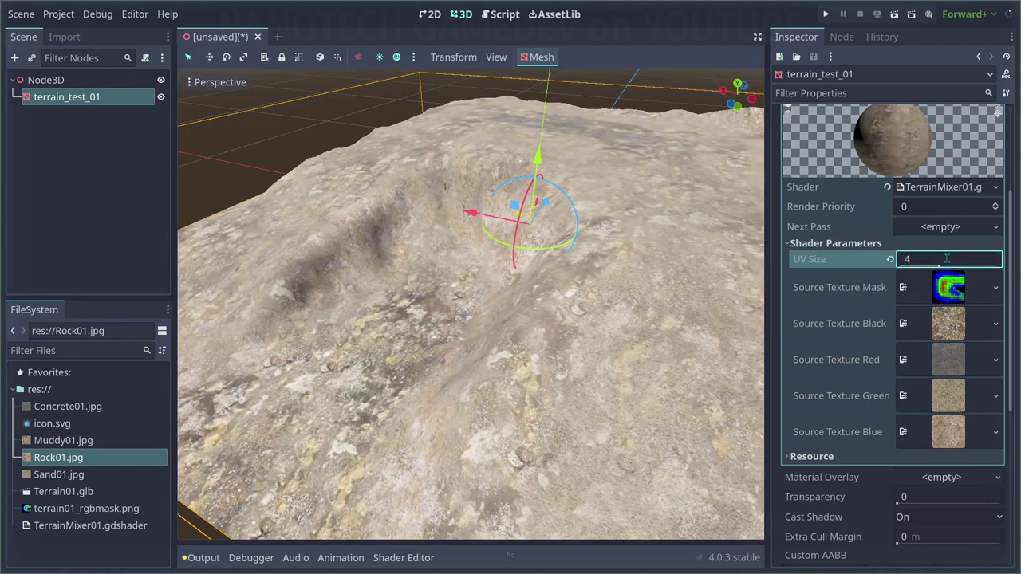
Step: Examine the terrain's texture tiling from several angles, then switch to Blender to compare it with the original terrain
middle_click_drag(422, 235, 590, 148)
scroll(506, 278, "down", 1)
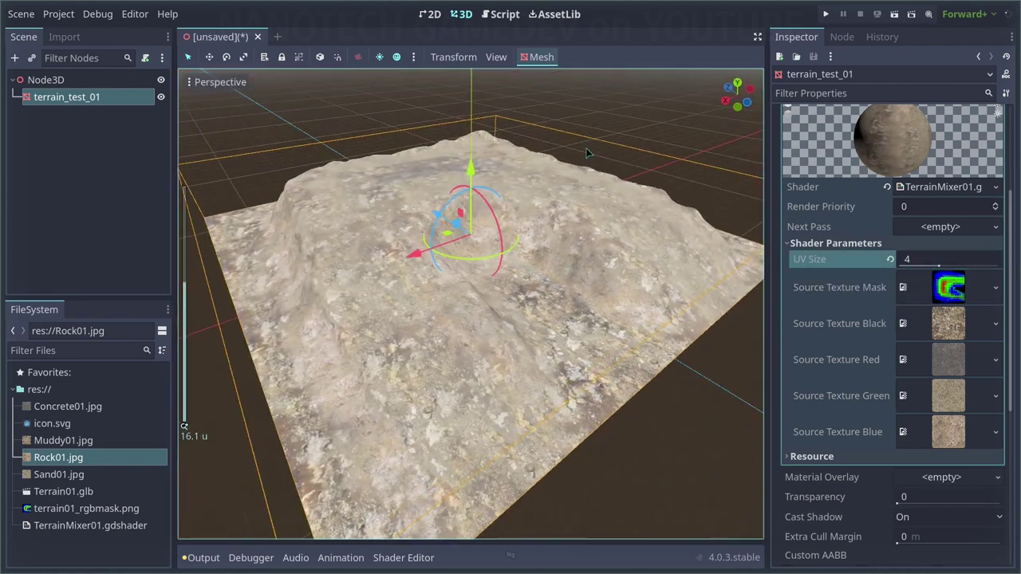
left_click(663, 162)
middle_click_drag(663, 162, 502, 168)
scroll(453, 179, "up", 2)
scroll(502, 168, "down", 2)
middle_click_drag(555, 150, 342, 164)
middle_click_drag(518, 180, 467, 250)
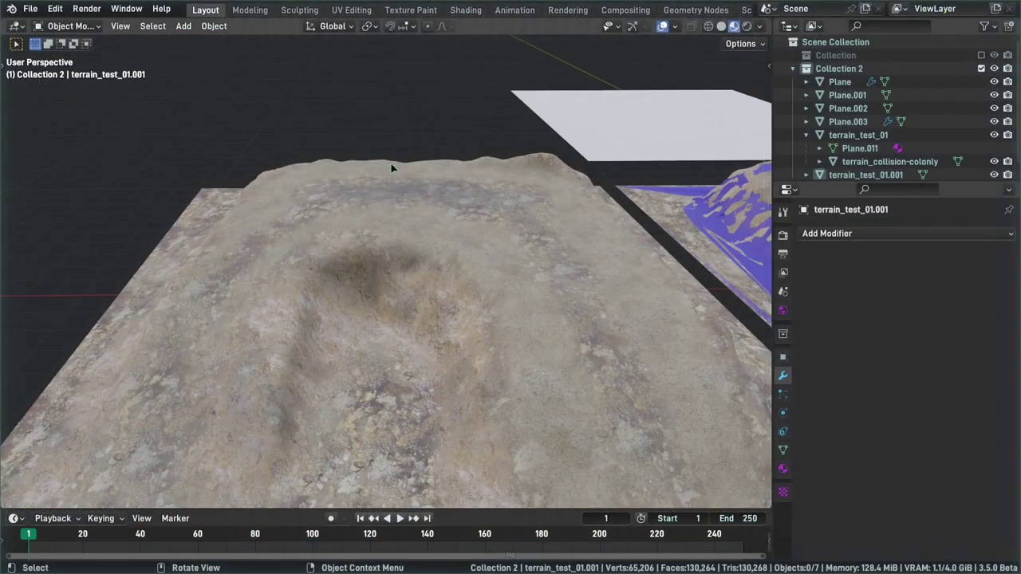
middle_click_drag(391, 166, 409, 181)
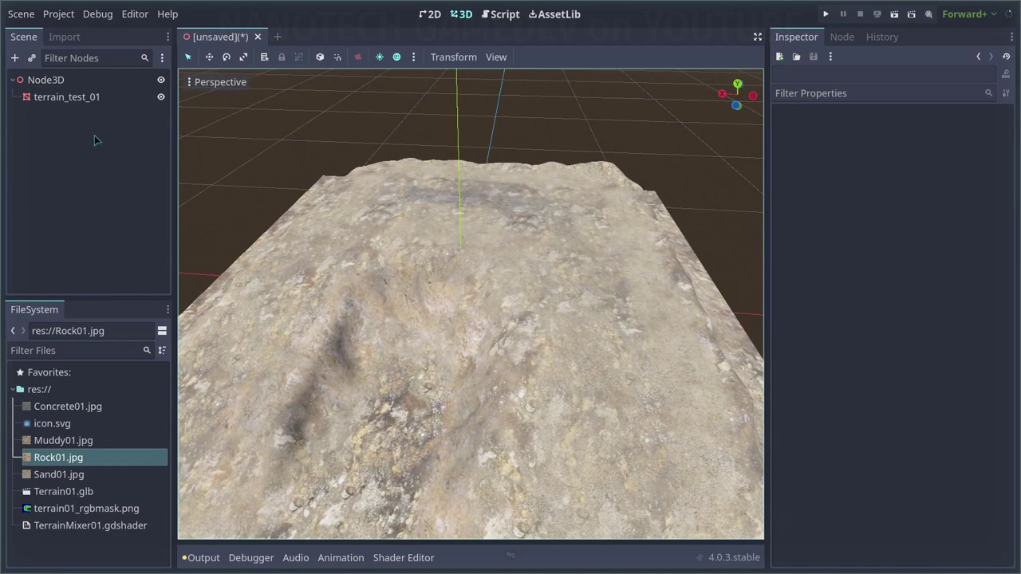
Step: Back in Godot, expand the Source Texture Mask of terrain_test_01 and compare its preview with the blending on the terrain
left_click(89, 100)
left_click(948, 287)
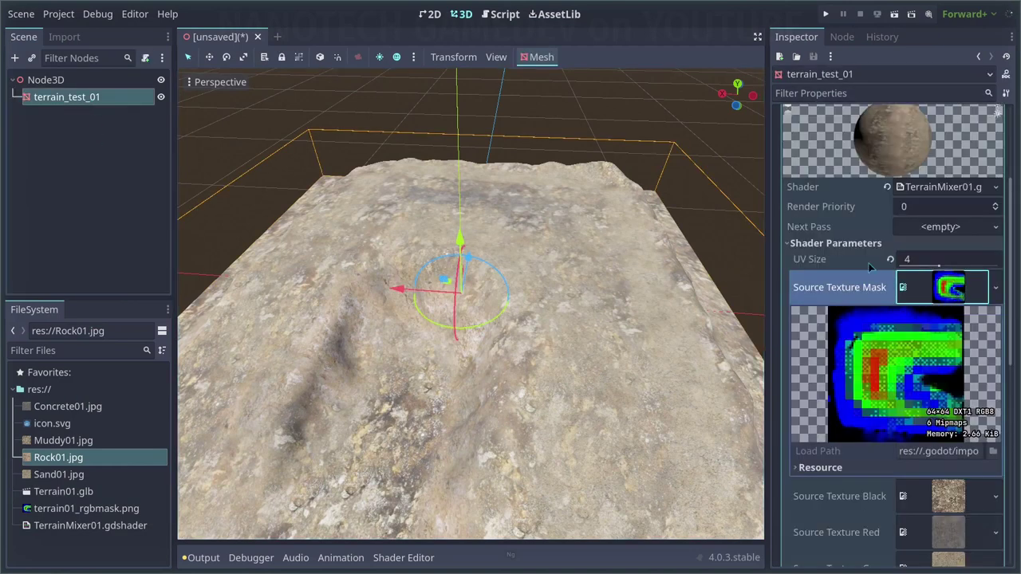
scroll(885, 304, "down", 2)
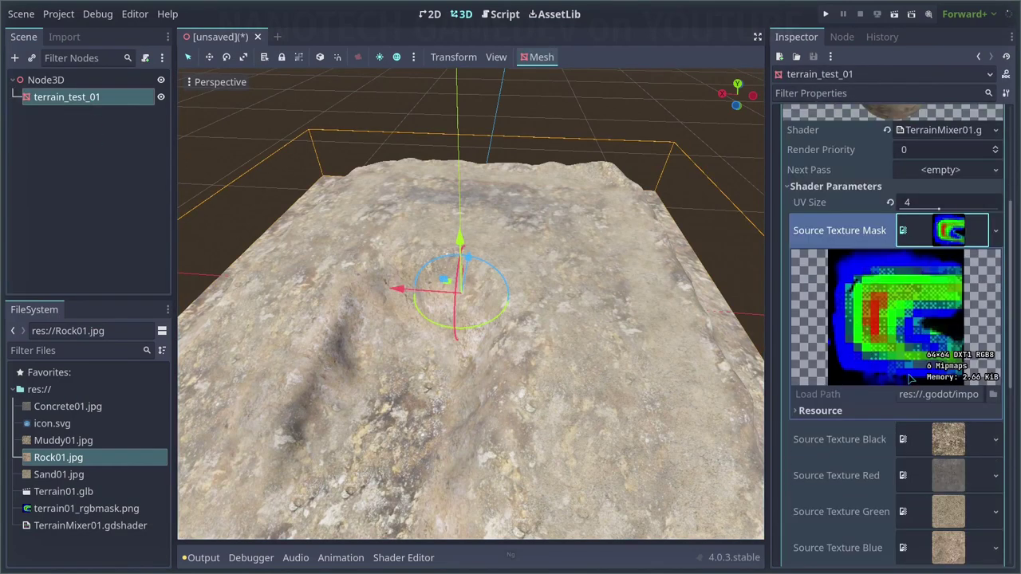
middle_click_drag(505, 254, 662, 307)
scroll(601, 291, "up", 3)
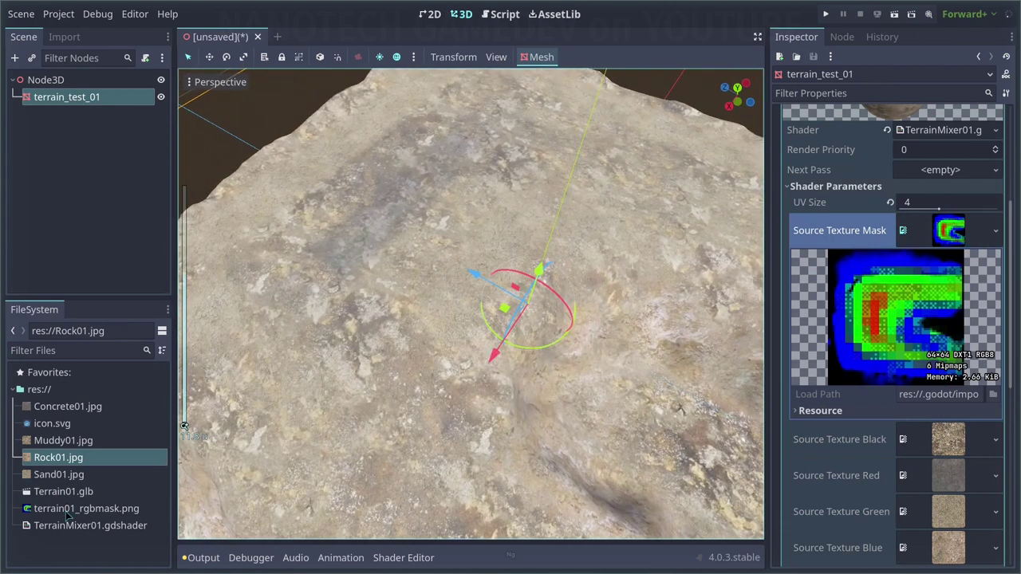
Step: Show the import settings of terrain01_rgbmask.png in a wider dock, comparing the mask's preview with that of Sand01.jpg
left_click(68, 510)
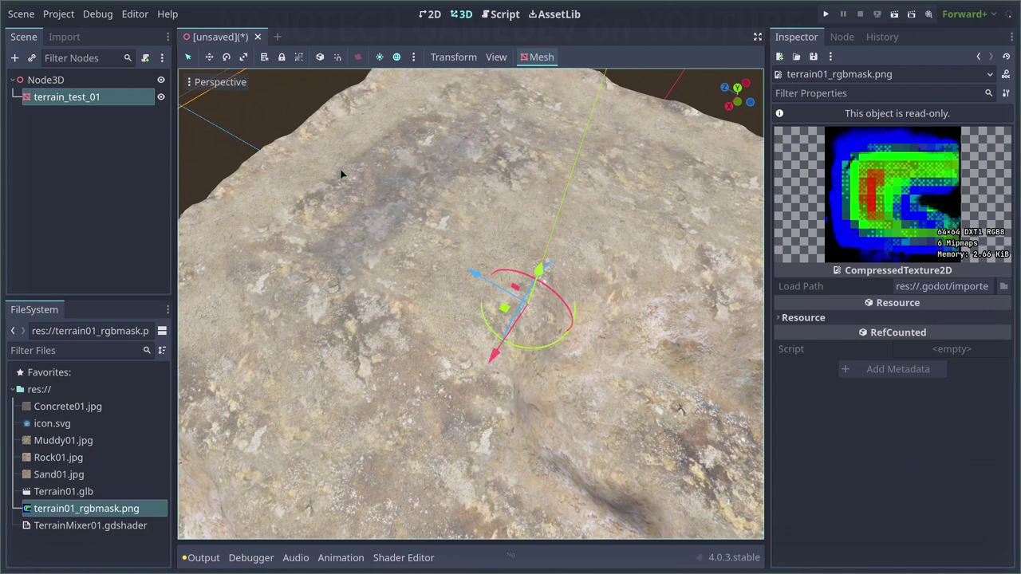
left_click(70, 40)
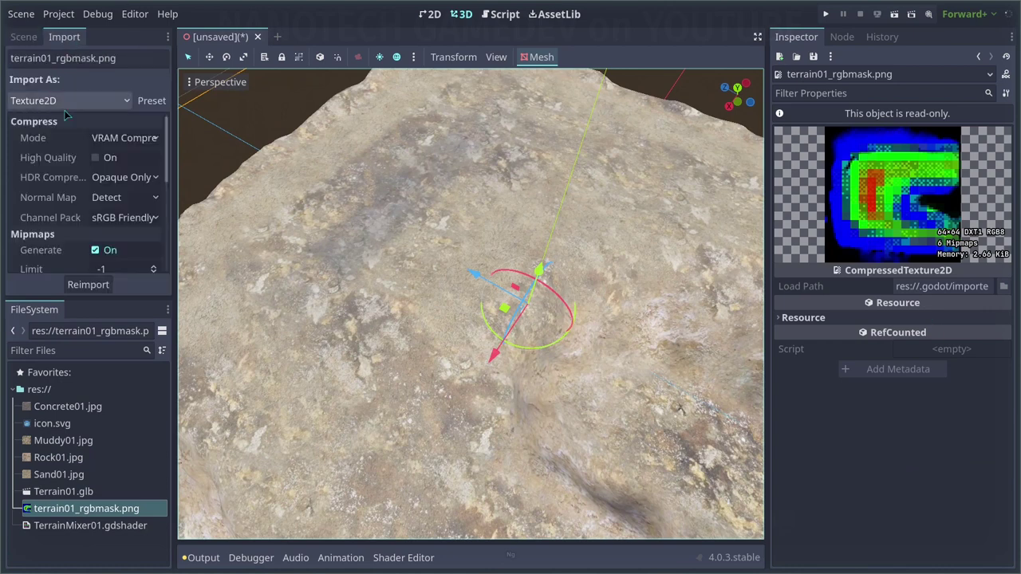
left_click_drag(177, 149, 238, 150)
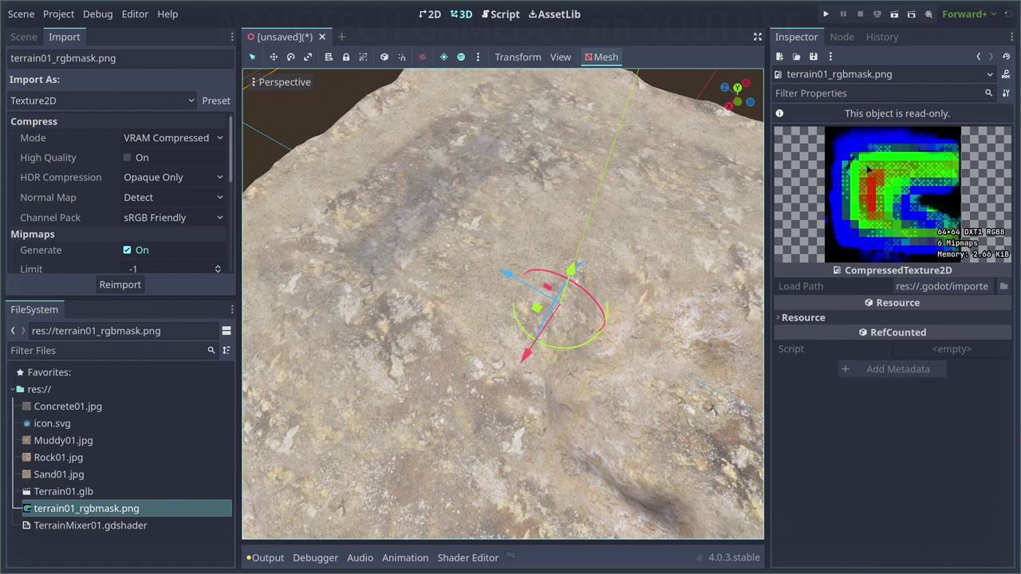
left_click(64, 476)
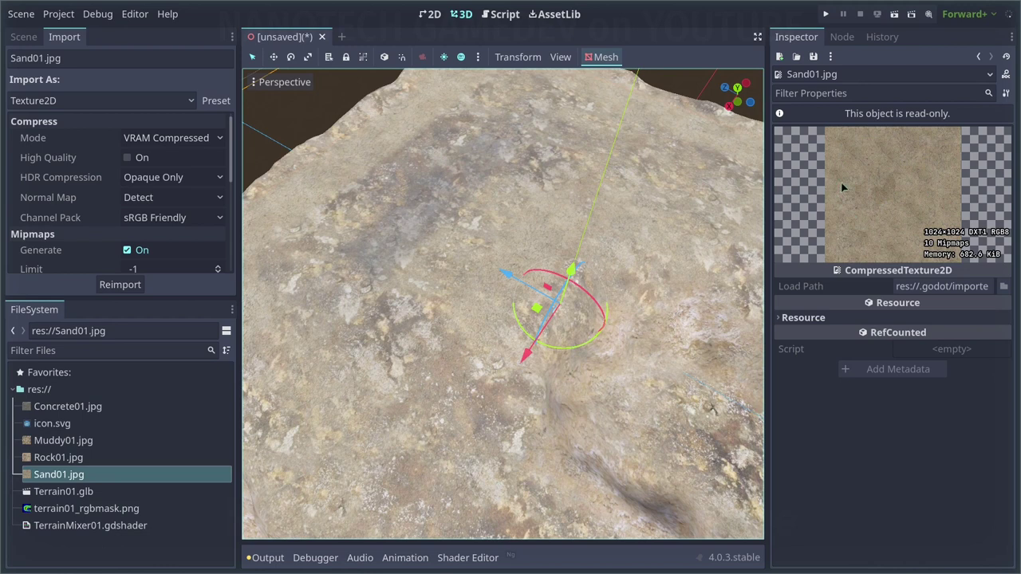
left_click(76, 508)
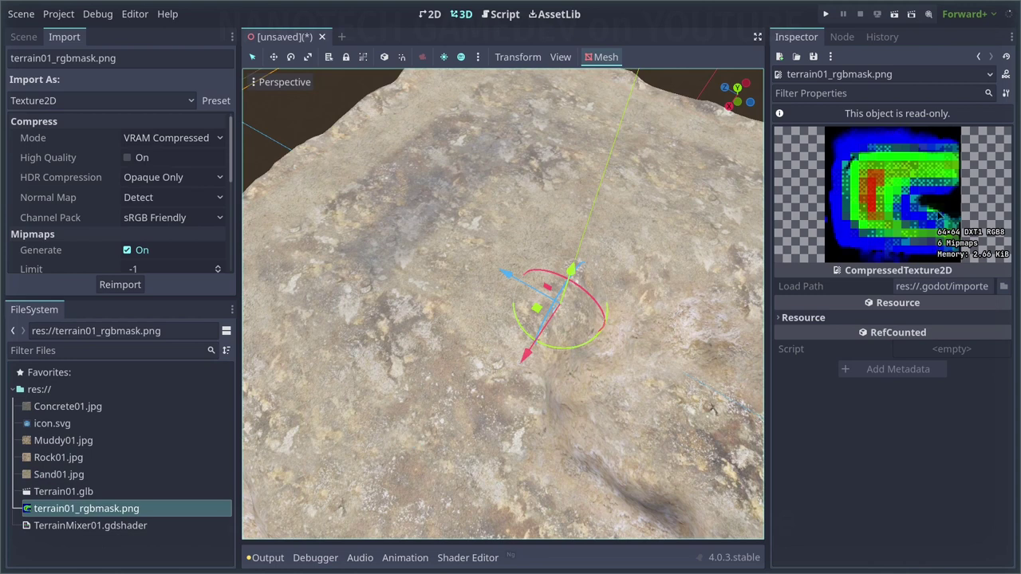
middle_click_drag(639, 245, 593, 223)
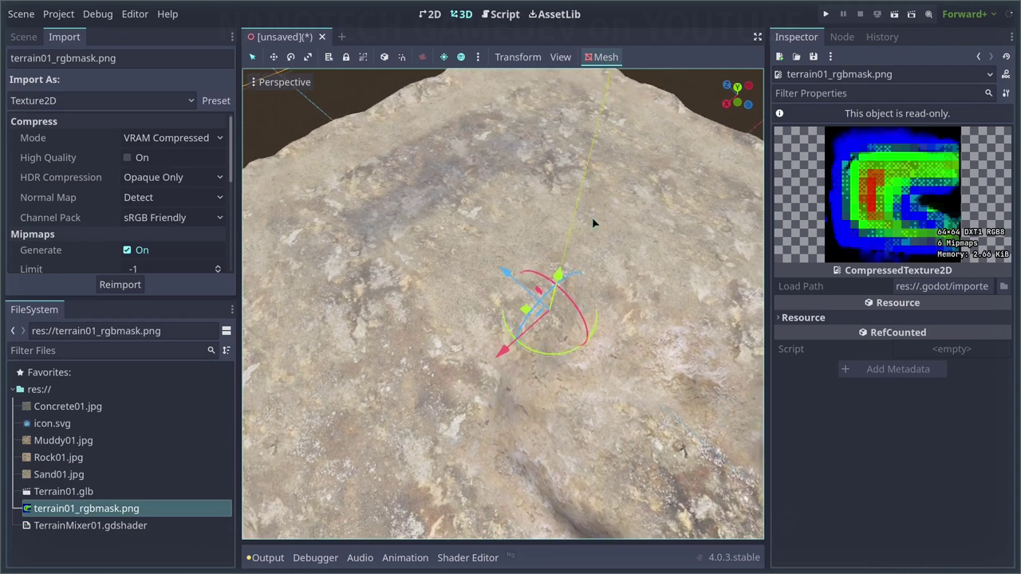
Step: Set the compression mode of terrain01_rgbmask.png to Lossless and reimport it
left_click(151, 139)
left_click(153, 158)
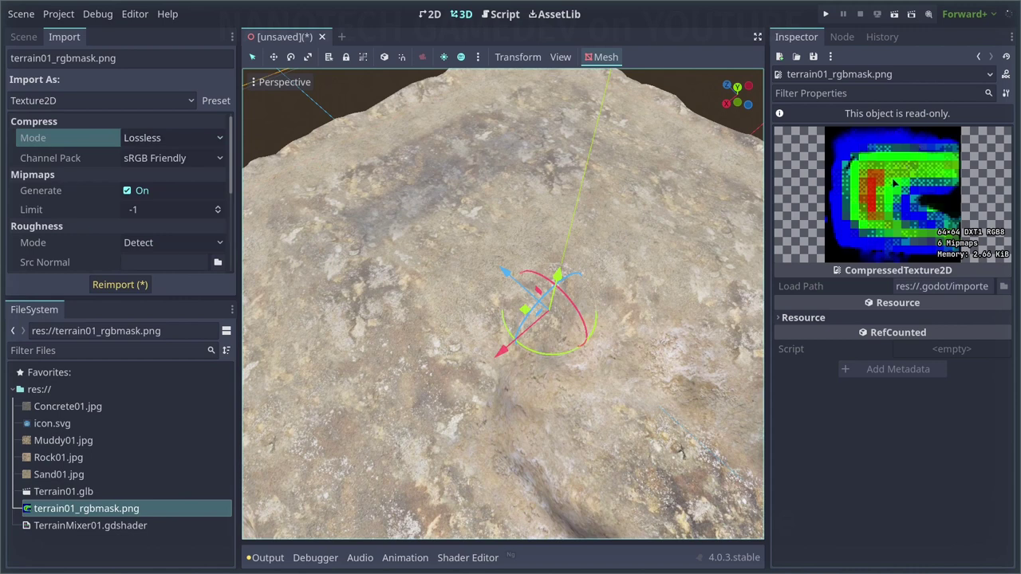
scroll(511, 263, "down", 4)
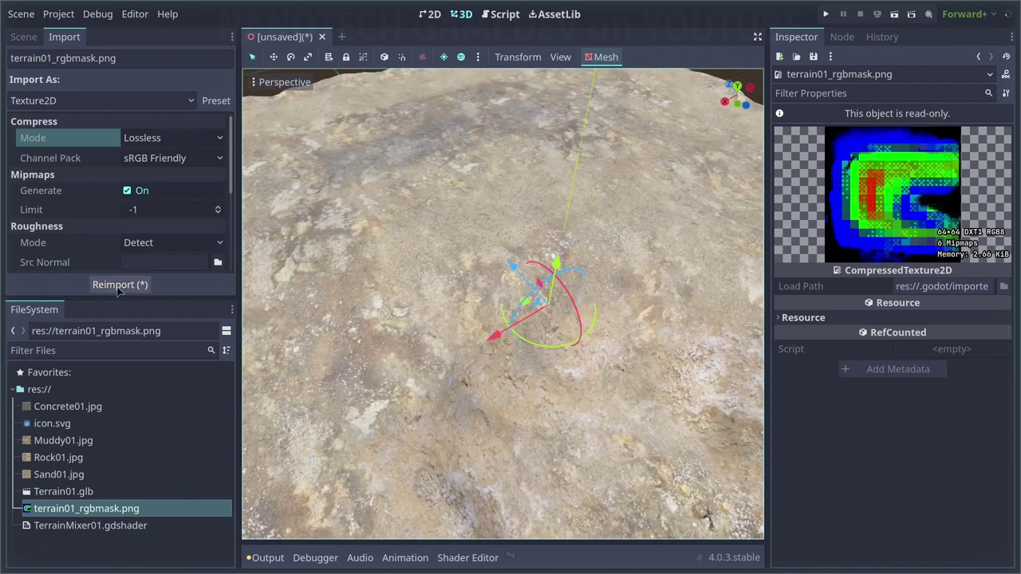
left_click(141, 284)
Step: Check the texture transitions on the terrain with the reimported mask and compare them with the terrain in Blender
middle_click_drag(477, 223, 413, 218)
scroll(503, 234, "down", 4)
middle_click_drag(587, 372, 477, 252)
scroll(510, 282, "down", 5)
scroll(557, 242, "up", 2)
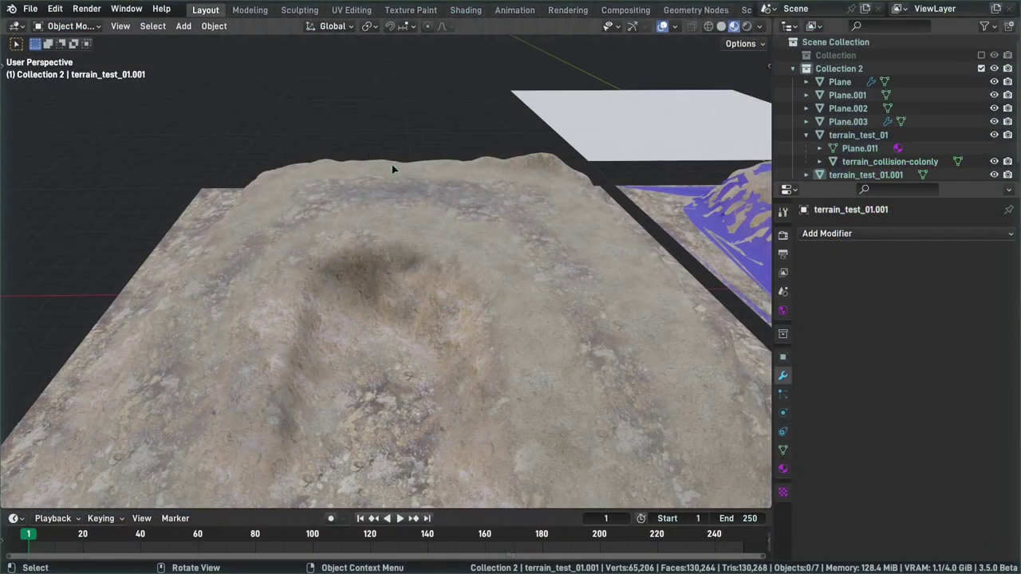
middle_click_drag(393, 164, 408, 180)
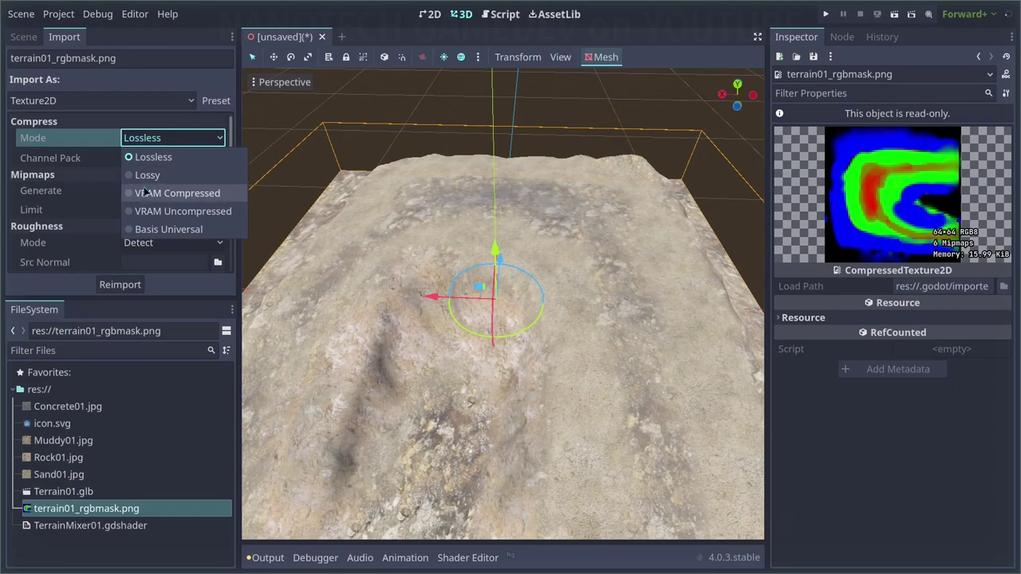
Step: Reimport terrain01_rgbmask.png with the VRAM Compressed mode and inspect the terrain's texture transitions up close
left_click(164, 192)
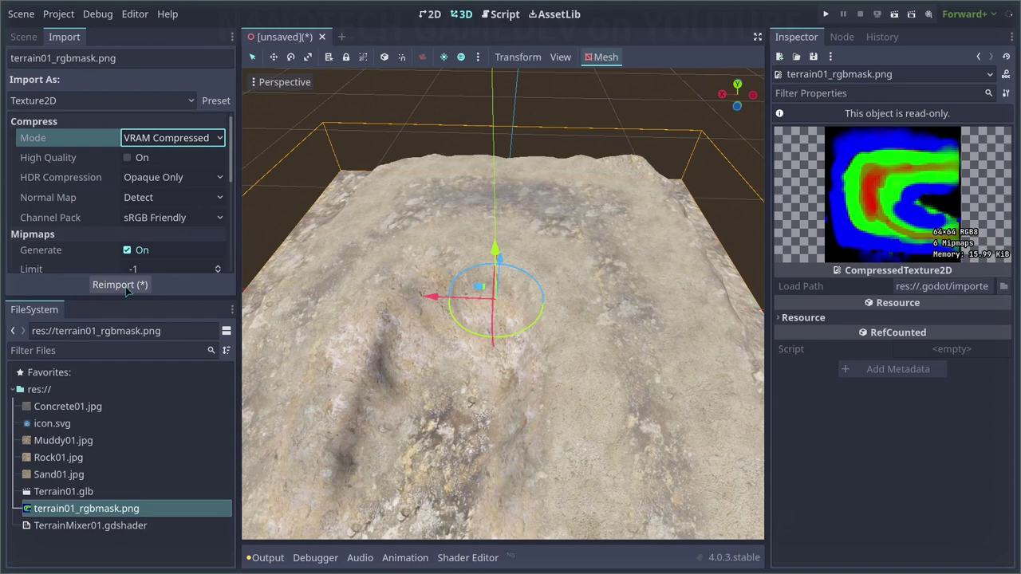
left_click(120, 285)
middle_click_drag(512, 280, 678, 284)
scroll(430, 232, "up", 8)
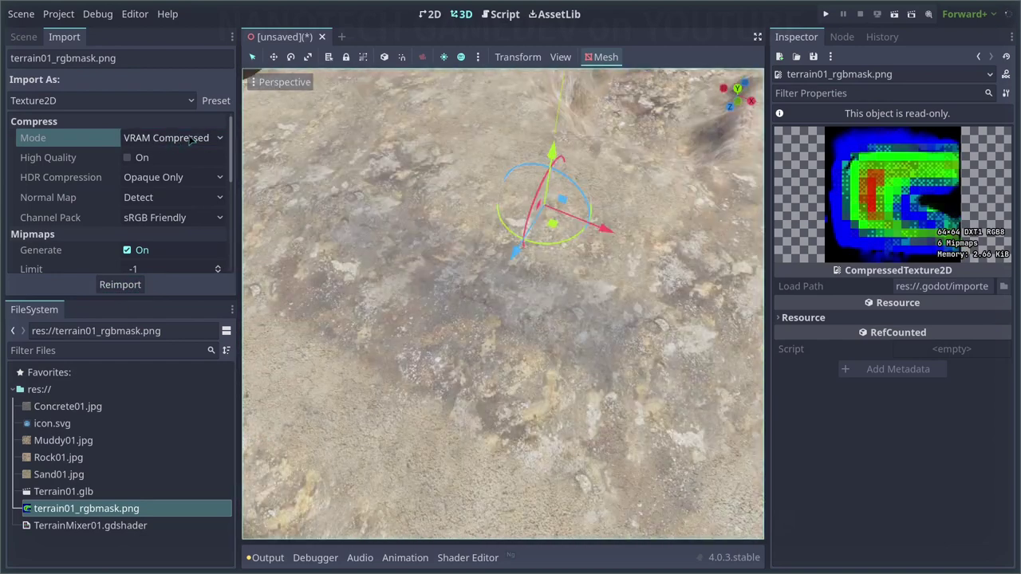
Step: Switch the compression mode of terrain01_rgbmask.png back to Lossless and reimport the mask
left_click(188, 137)
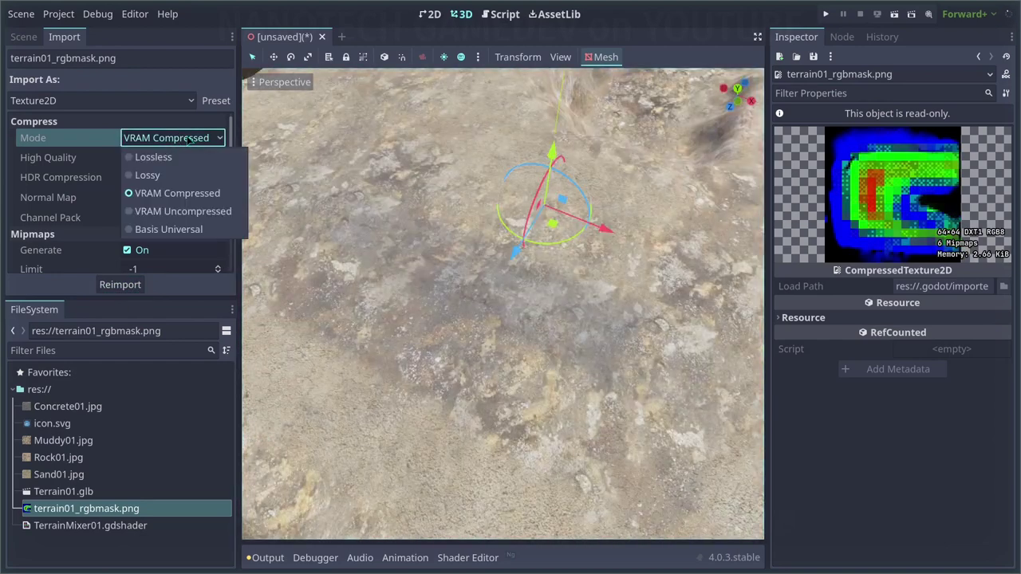
left_click(171, 158)
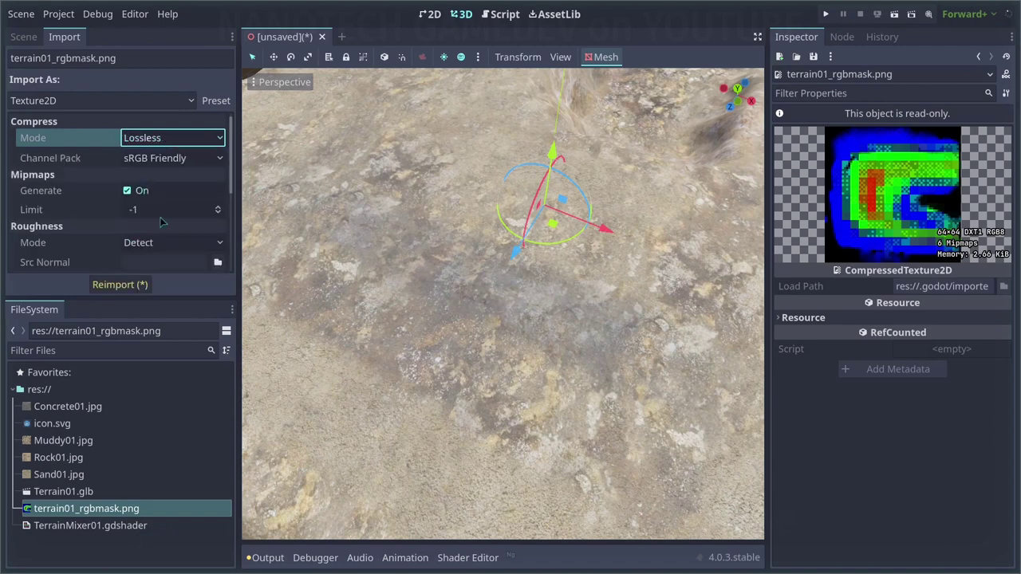
left_click(121, 287)
middle_click_drag(611, 289, 720, 264)
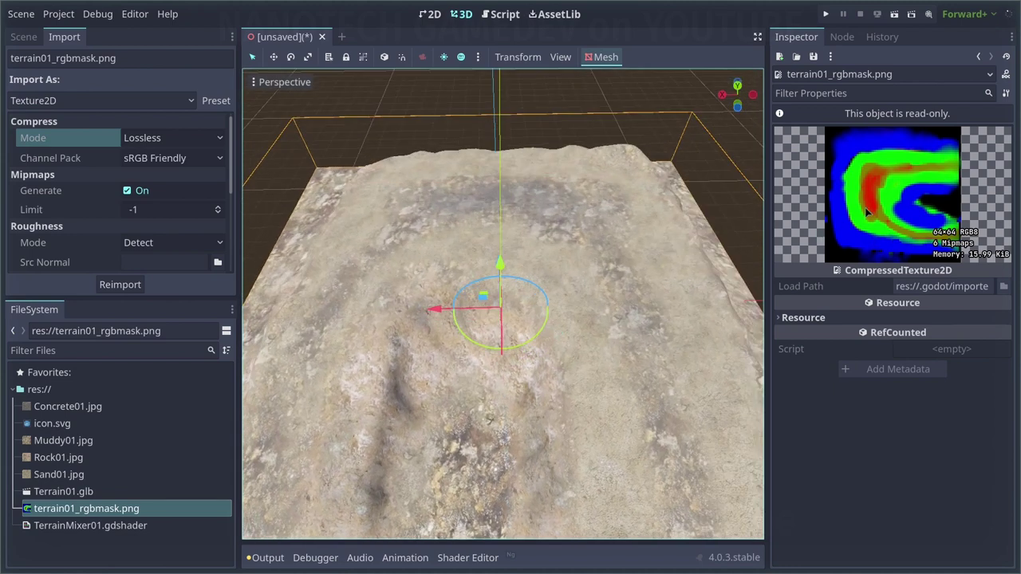
Step: Examine the terrain's slopes and texture transitions up close and from afar, with terrain_test_01 selected
middle_click_drag(580, 278, 543, 287)
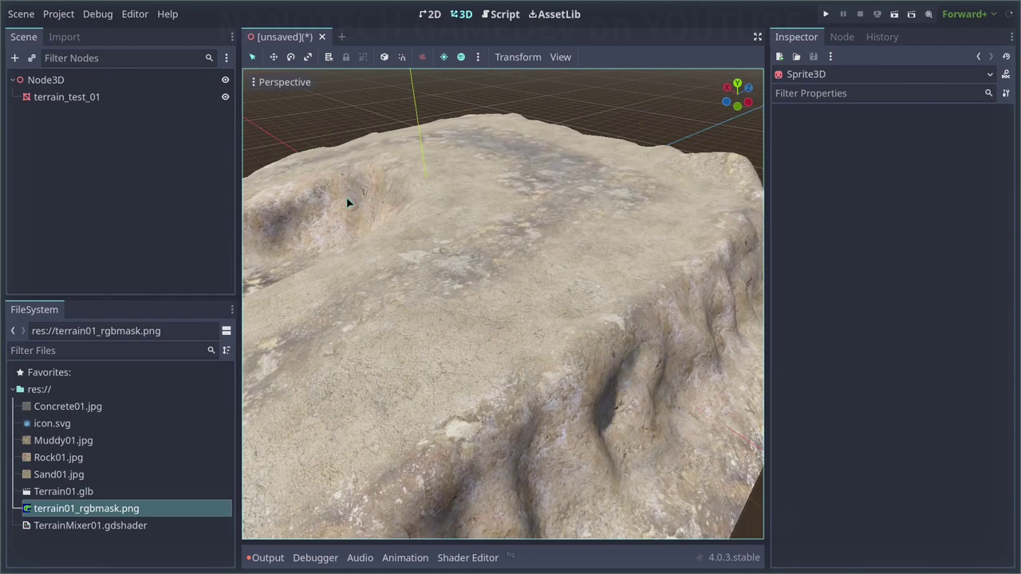
scroll(346, 204, "down", 2)
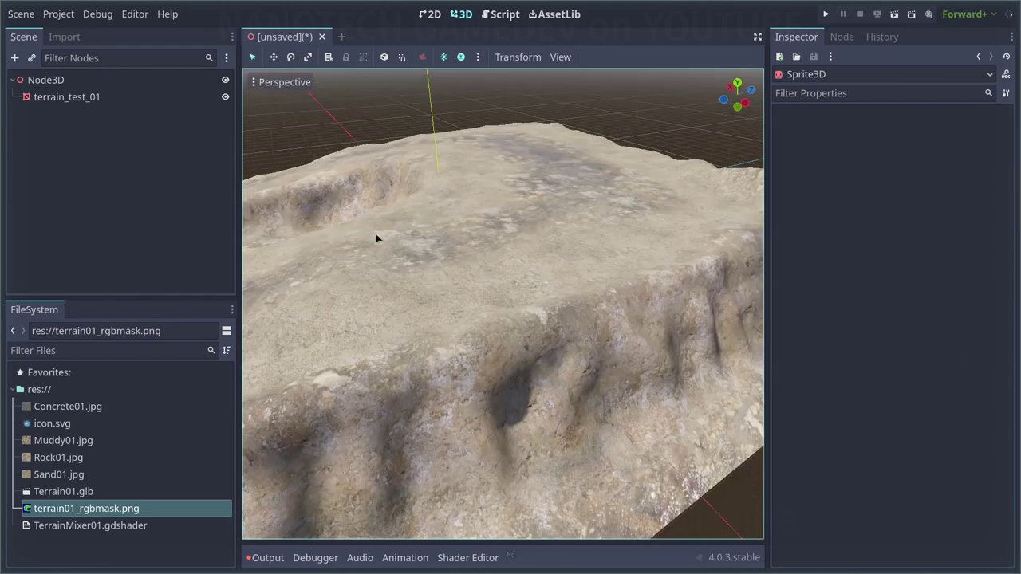
middle_click_drag(440, 255, 497, 258)
scroll(497, 257, "up", 2)
left_click(37, 95)
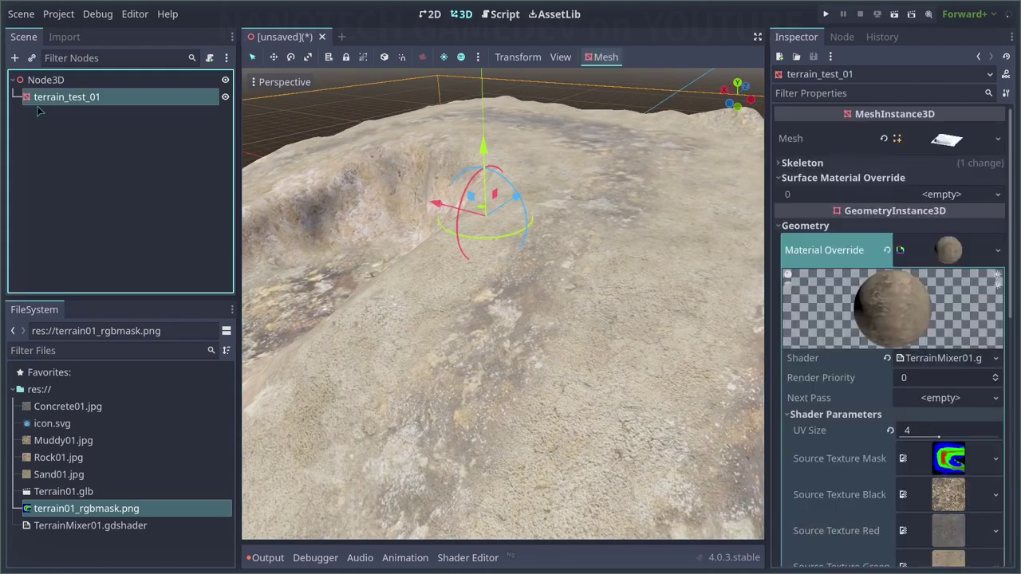
scroll(469, 228, "up", 3)
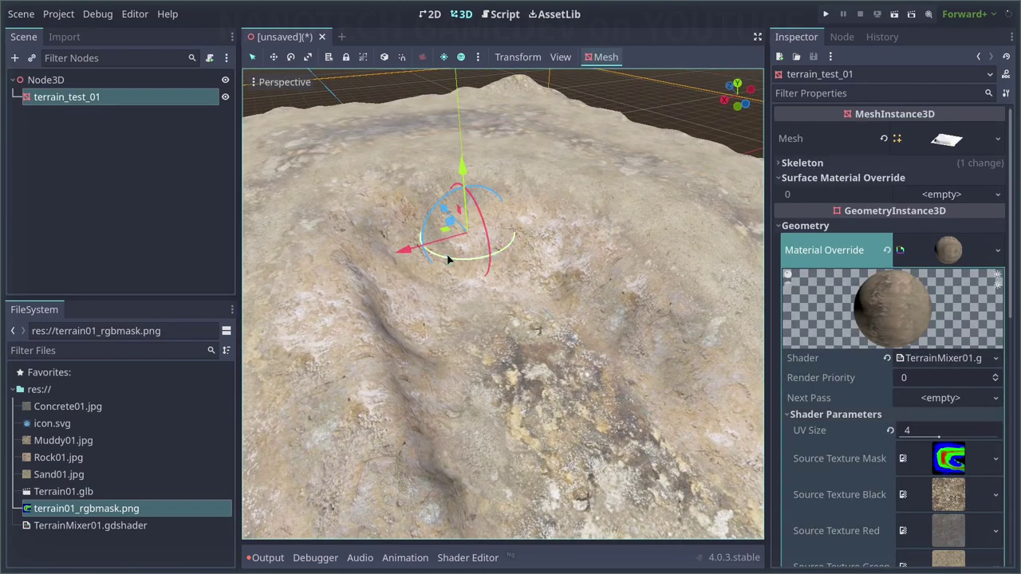
mouse_move(448, 259)
left_mouse_down()
mouse_move(503, 255)
mouse_move(547, 235)
mouse_move(478, 269)
mouse_move(424, 255)
mouse_move(437, 253)
left_mouse_up()
scroll(443, 212, "down", 5)
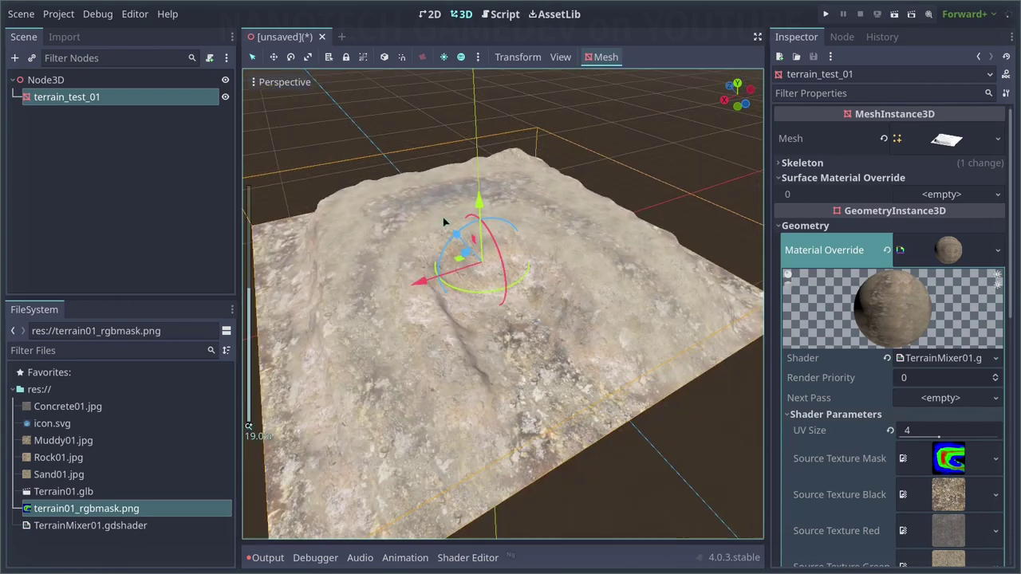
Step: Inspect the deselected terrain's cliffs and texture transitions from several angles, up close and from afar
middle_click_drag(444, 221, 392, 228)
scroll(392, 229, "up", 4)
left_click(384, 97)
scroll(383, 97, "down", 6)
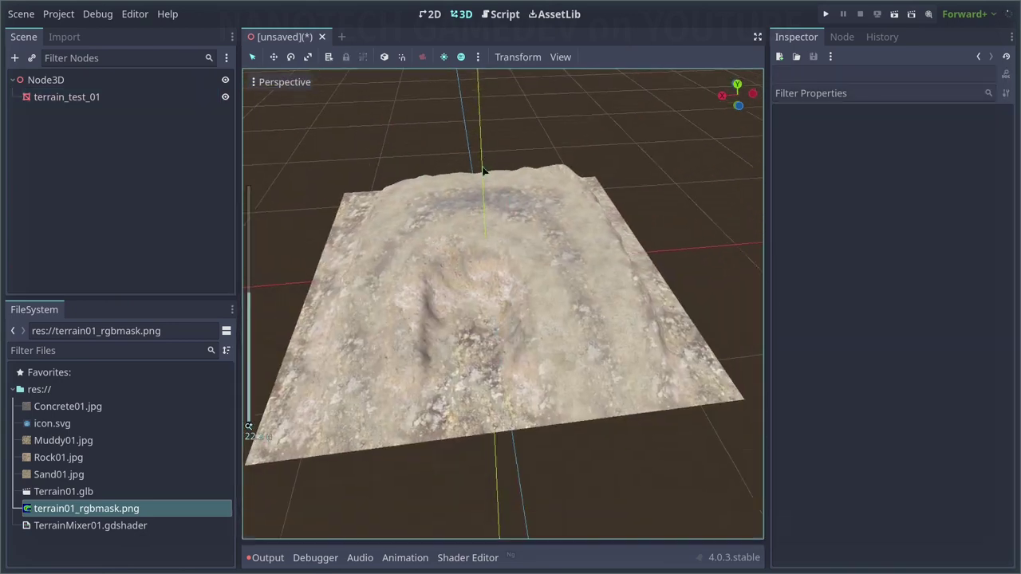
middle_click_drag(510, 180, 393, 185)
scroll(393, 185, "up", 7)
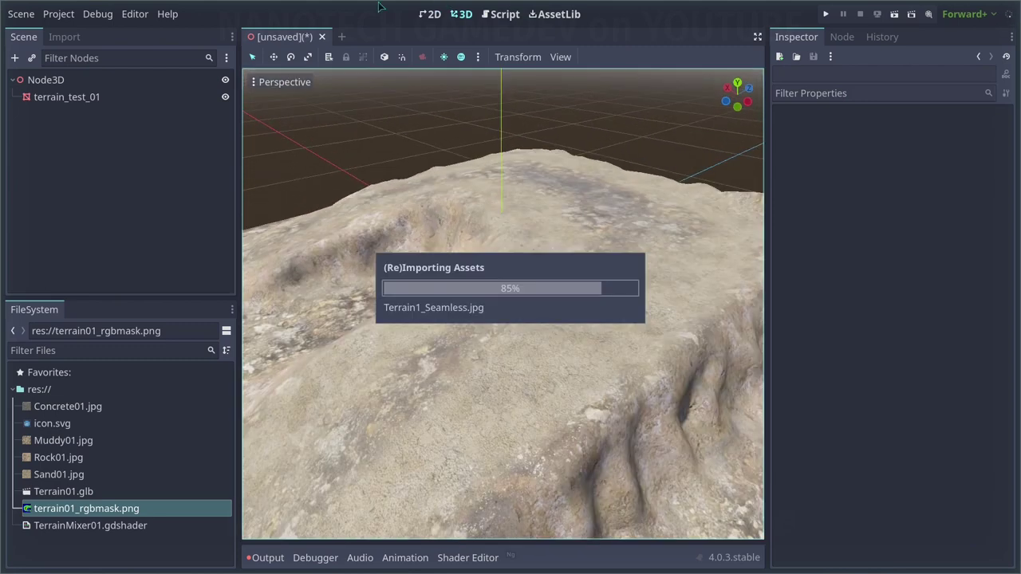
scroll(405, 235, "down", 3)
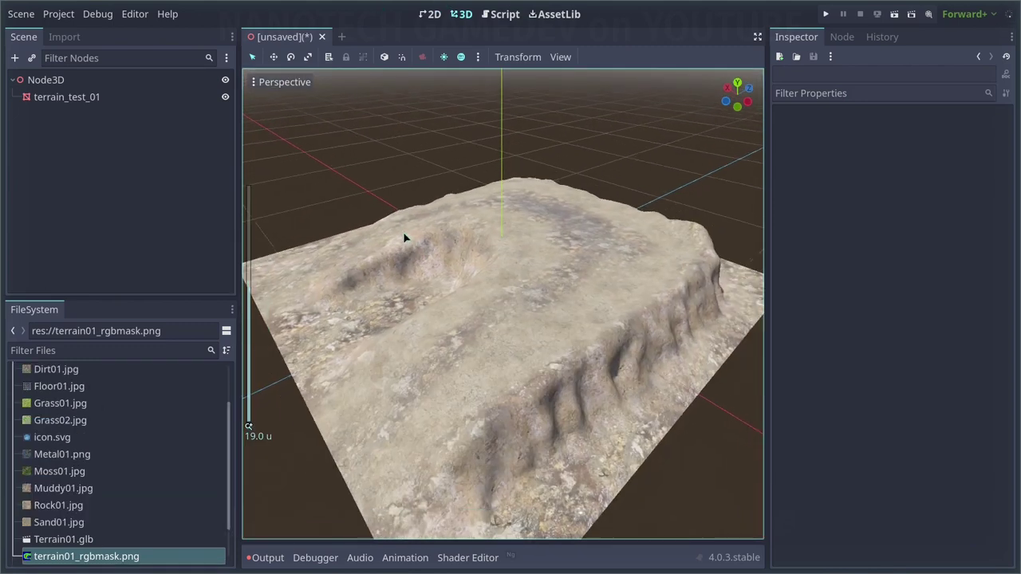
scroll(405, 234, "up", 3)
scroll(160, 408, "down", 2)
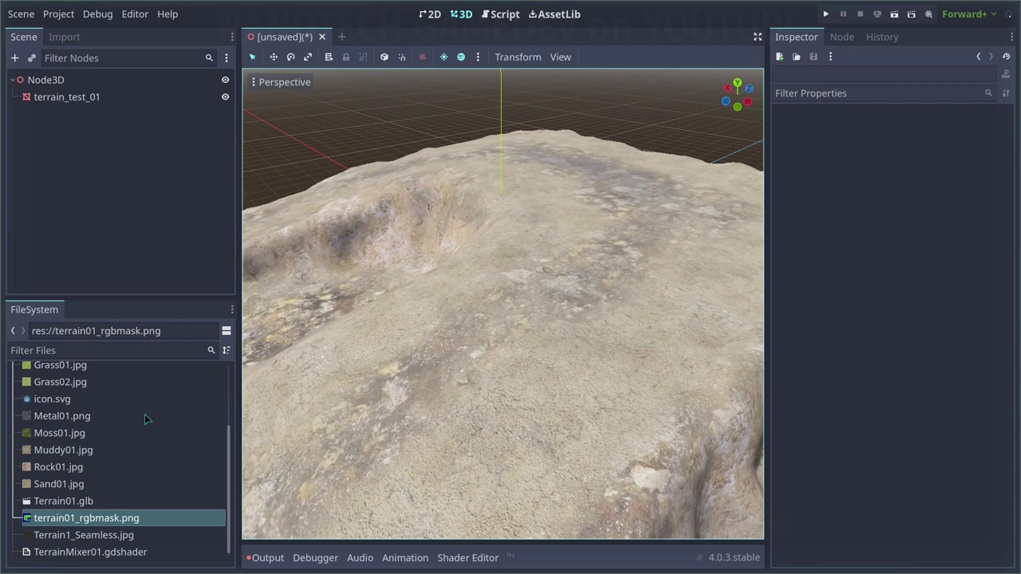
Step: Assign Terrain1_Seamless.jpg as the Source Texture Black of terrain_test_01's shader material and check the whole terrain
left_click(79, 98)
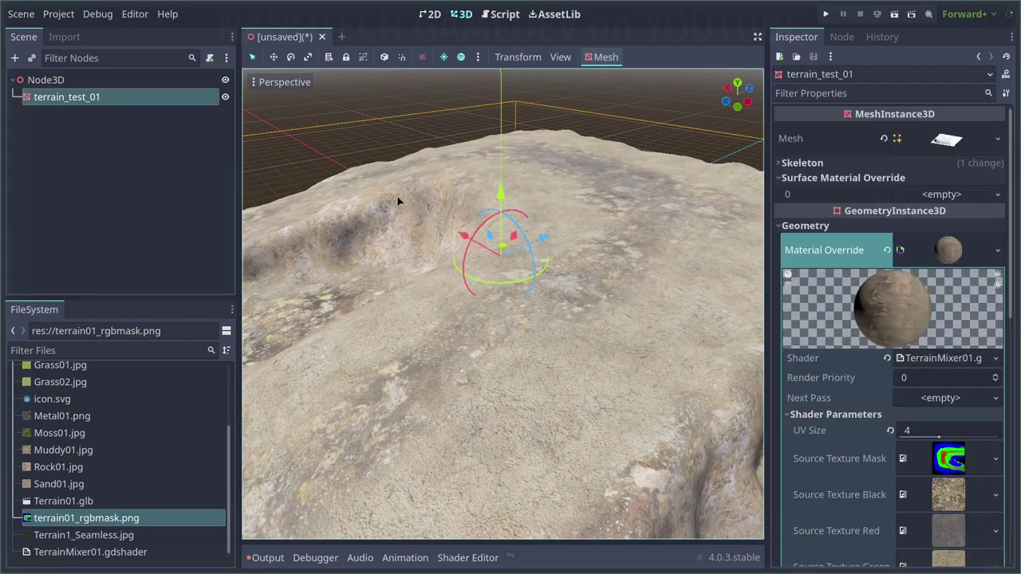
scroll(817, 335, "down", 3)
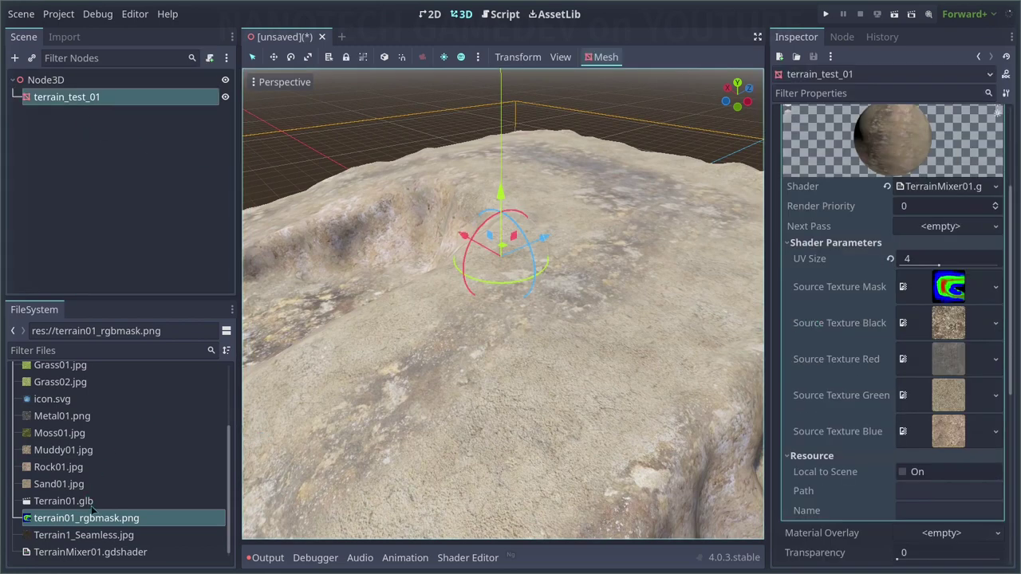
left_click(85, 536)
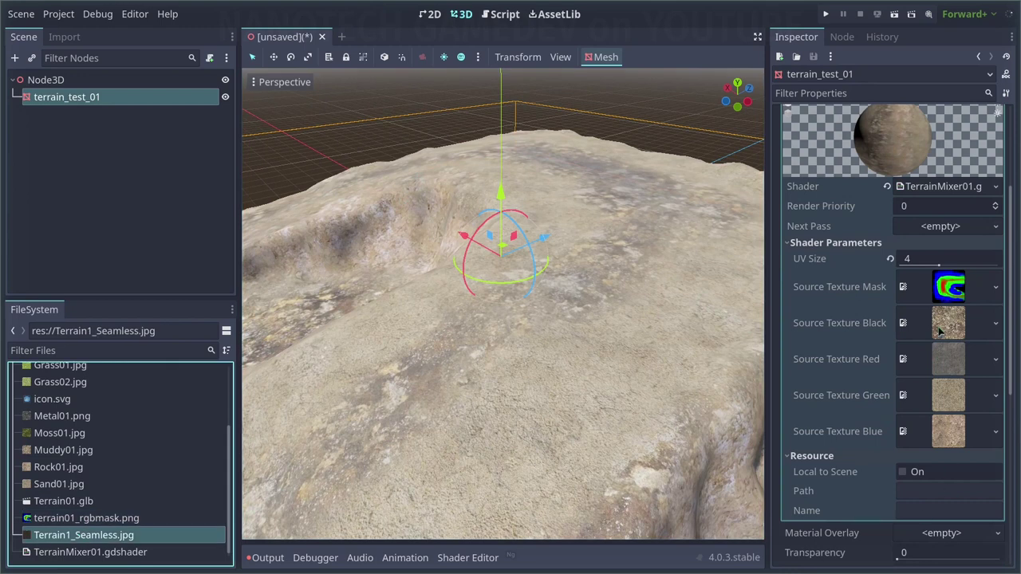
left_click_drag(903, 375, 949, 341)
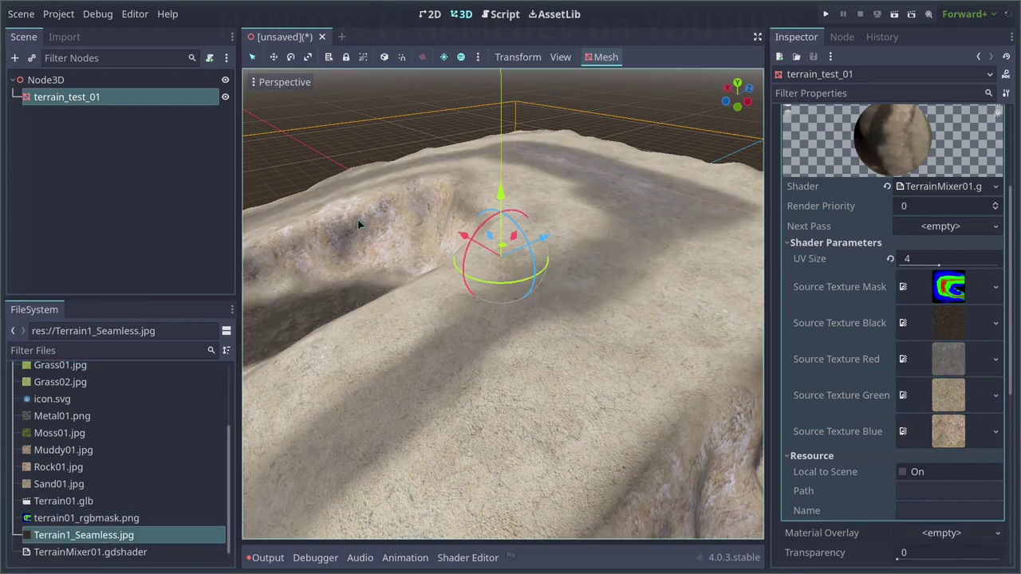
middle_click_drag(360, 223, 426, 369)
scroll(410, 246, "down", 6)
Step: Try Moss01.jpg as the Source Texture Red and check the terrain's path areas
left_click_drag(59, 433, 946, 360)
middle_click_drag(611, 258, 378, 241)
scroll(378, 241, "up", 6)
middle_click_drag(438, 369, 460, 364)
scroll(461, 363, "down", 5)
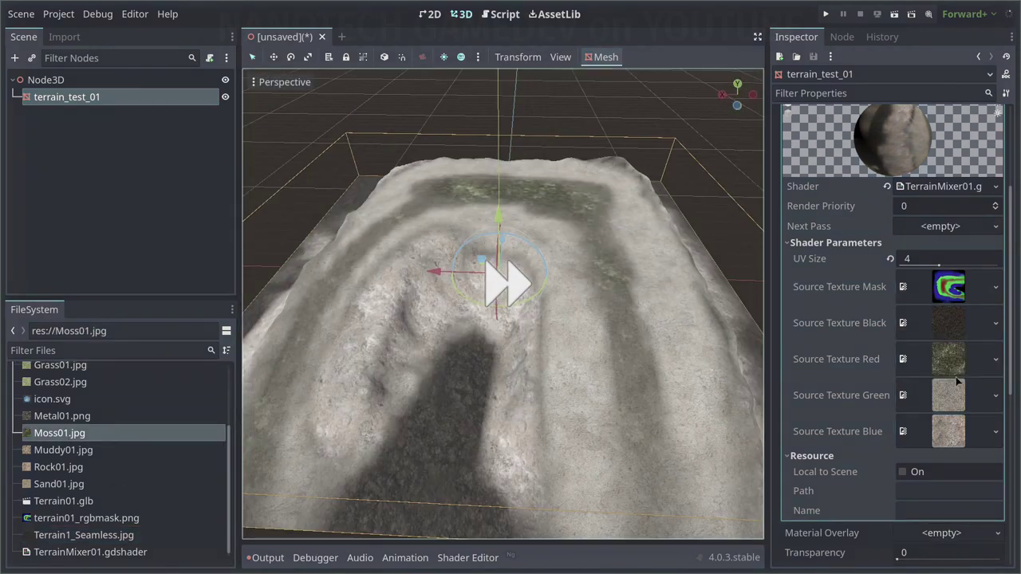
Step: Assign the moss texture to Source Texture Green and Source Texture Blue, and a grass texture to Source Texture Red
left_click_drag(63, 450, 948, 394)
middle_click_drag(455, 319, 510, 311)
scroll(59, 471, "up", 1)
left_click_drag(58, 493, 959, 438)
left_click_drag(60, 458, 877, 287)
scroll(60, 471, "up", 1)
left_click_drag(877, 287, 957, 364)
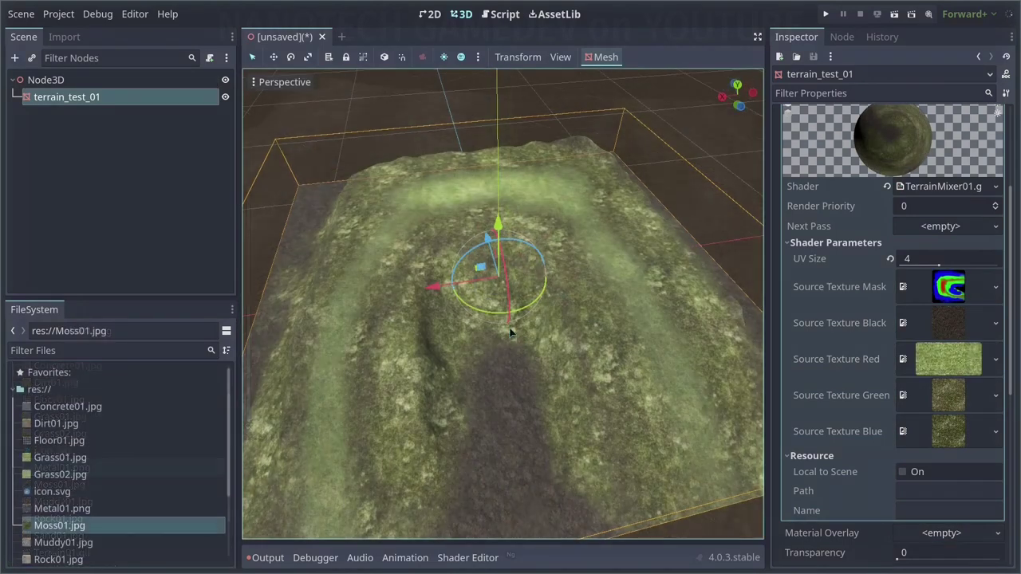
Step: Examine how the grass, moss and dirt textures blend across the terrain from several angles
middle_click_drag(512, 330, 459, 266)
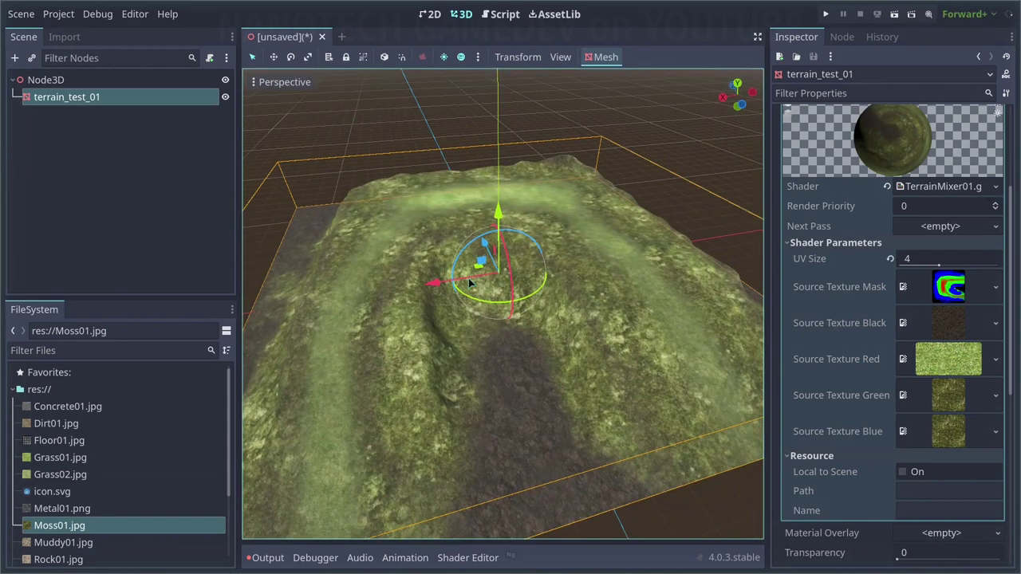
middle_click_drag(597, 190, 412, 239)
middle_click_drag(483, 268, 562, 266)
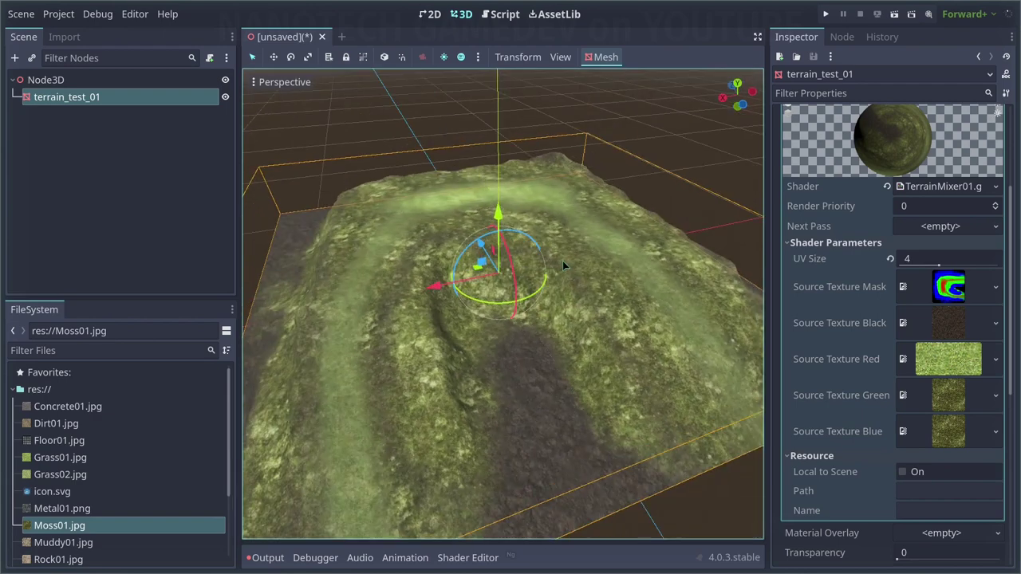
middle_click_drag(520, 352, 514, 330)
scroll(521, 255, "up", 3)
middle_click_drag(520, 256, 385, 228)
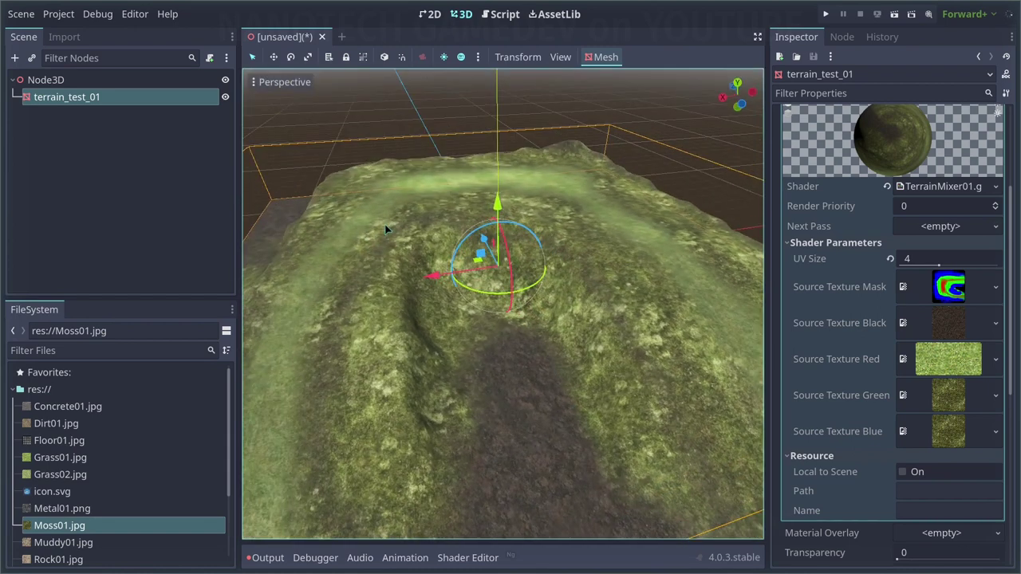
left_click(38, 97)
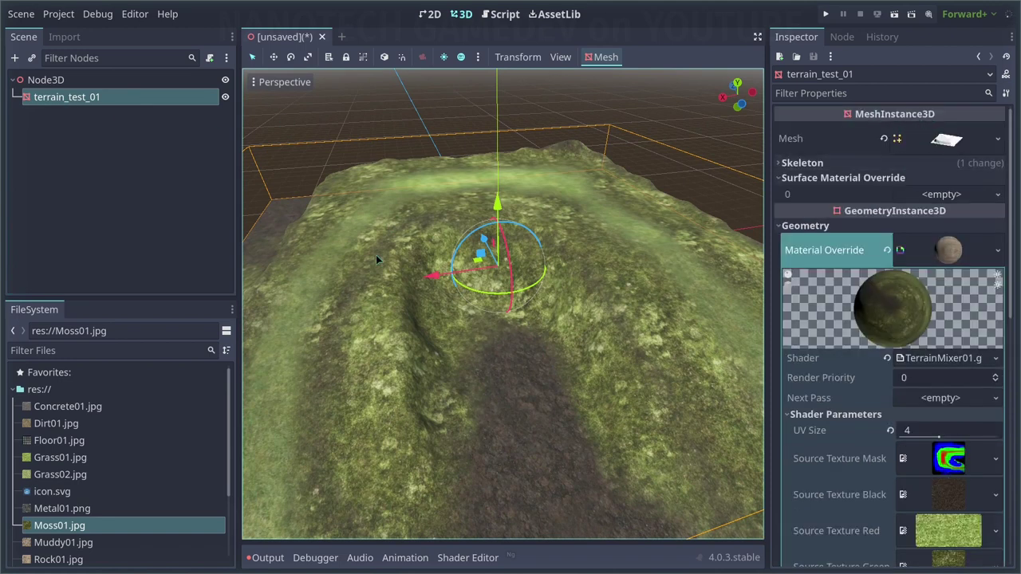
Step: Look up MultiMeshInstance3D among the 3D node types available for a new child of Node3D
left_click(88, 81)
left_click(15, 58)
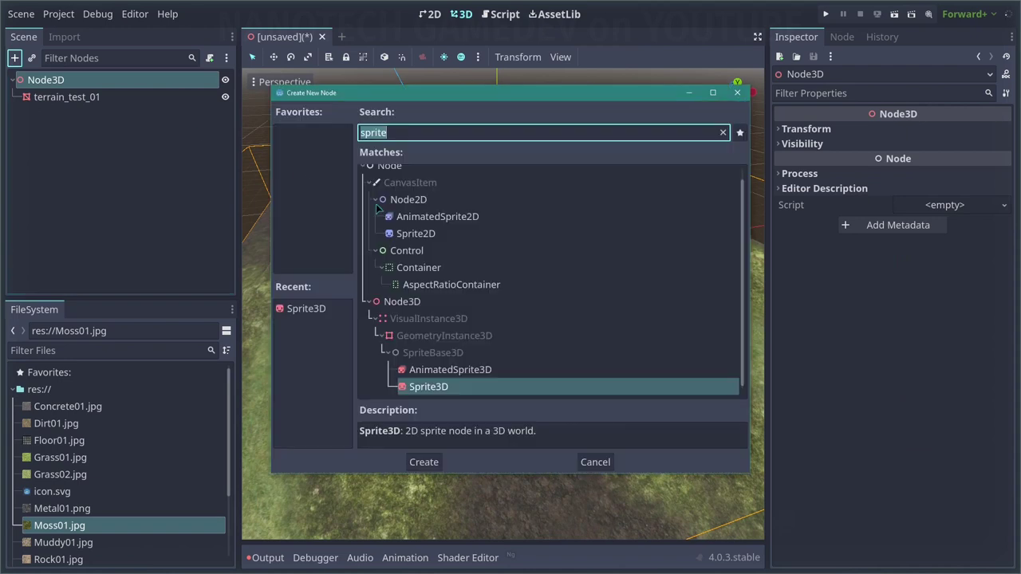
key("BackSpace")
scroll(391, 223, "down", 4)
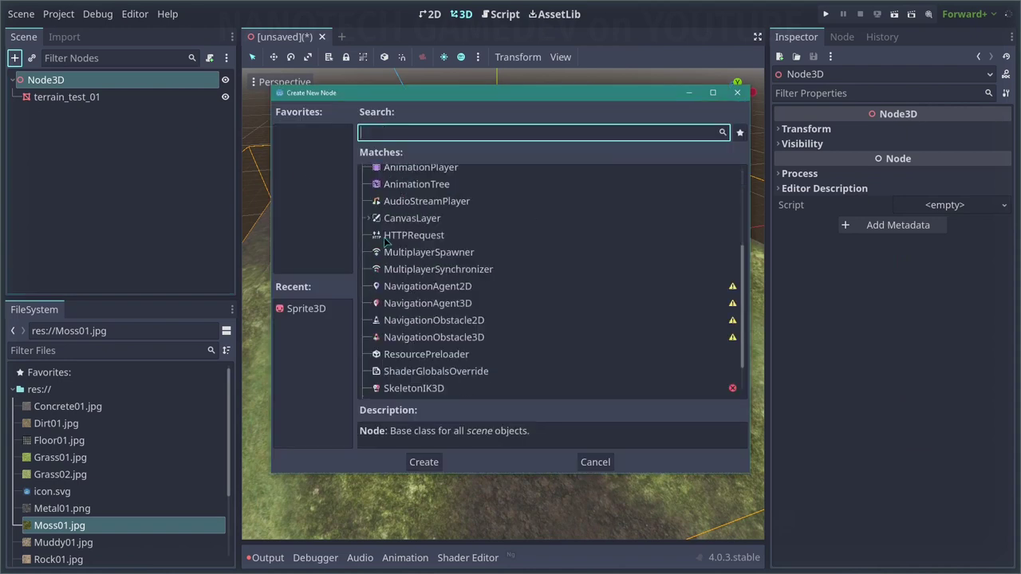
scroll(370, 225, "up", 4)
left_click(366, 263)
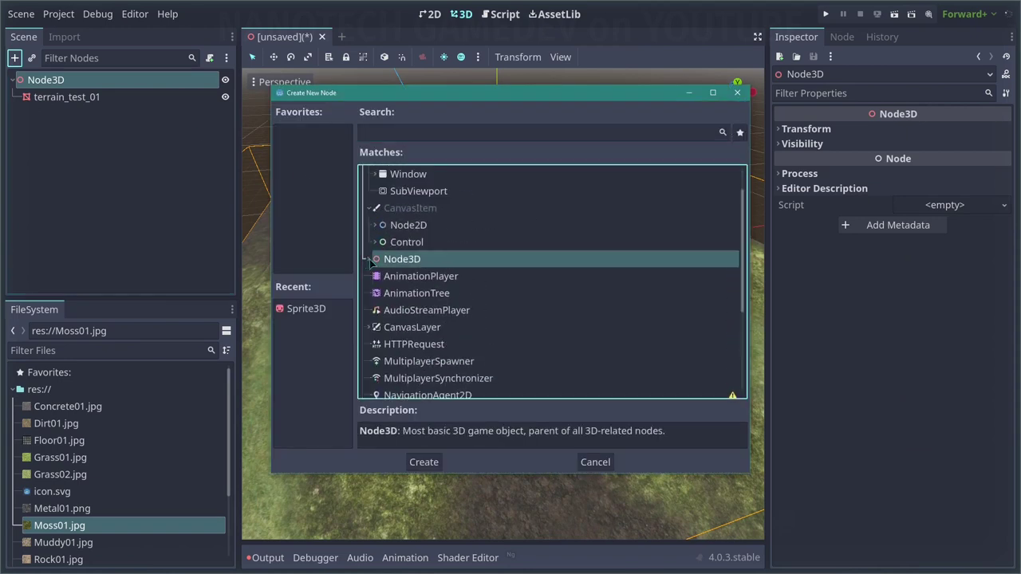
scroll(398, 279, "down", 5)
scroll(461, 241, "down", 5)
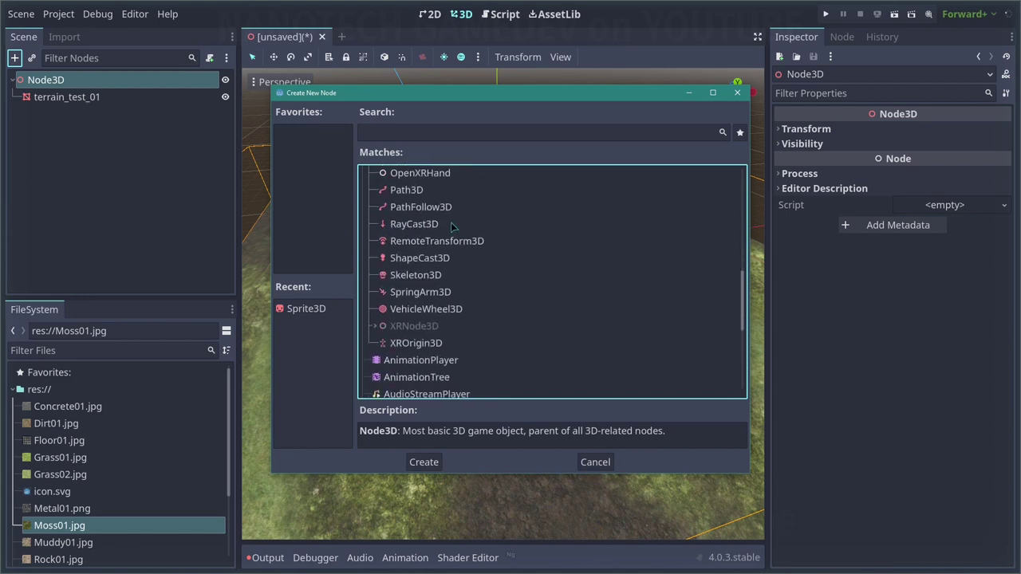
scroll(383, 327, "up", 1)
left_click(375, 327)
scroll(472, 321, "up", 10)
left_click(476, 315)
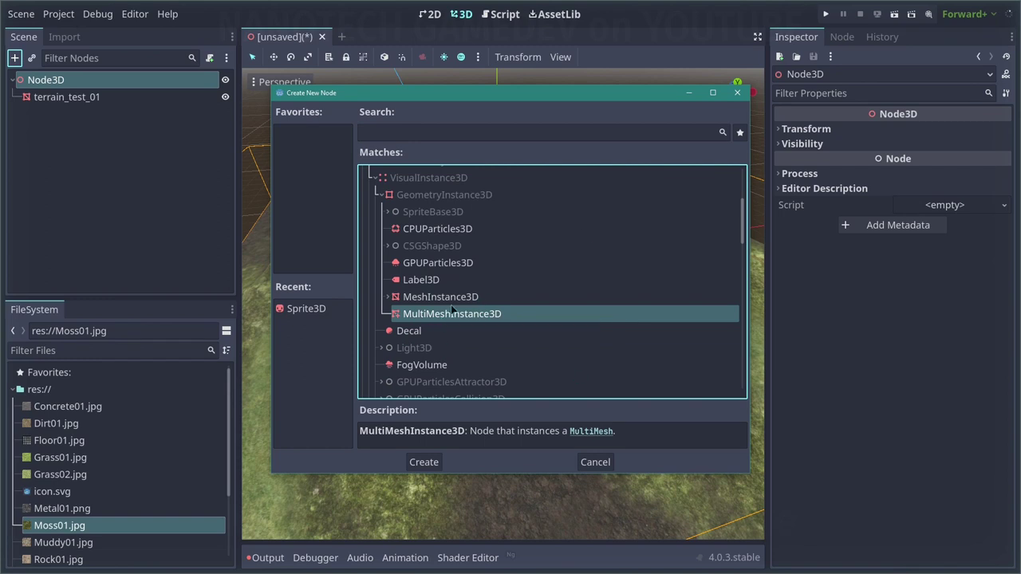
Step: Move the node creation dialog aside to view the terrain, and close it without creating a node
left_click_drag(469, 96, 703, 87)
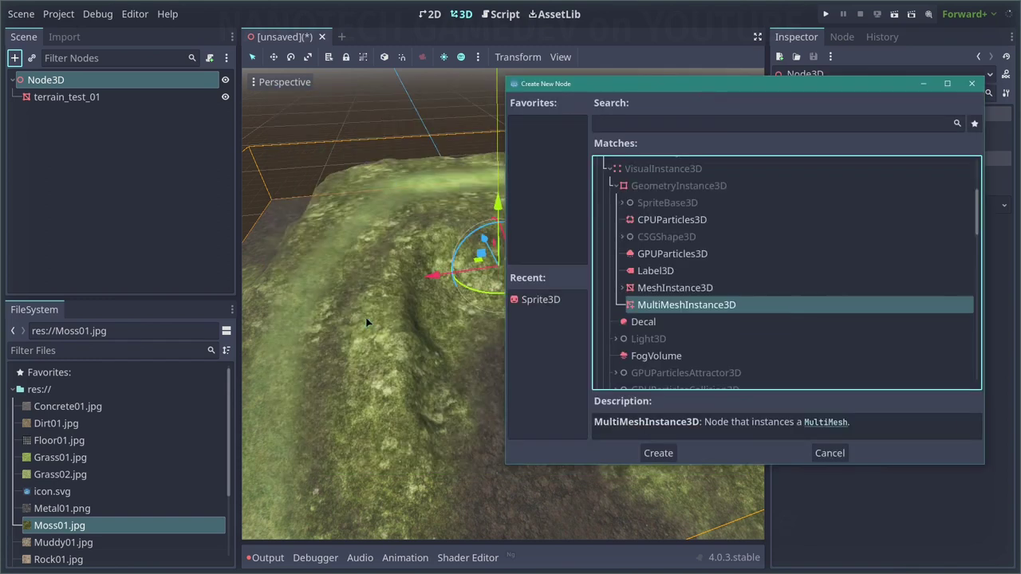
left_click(417, 264)
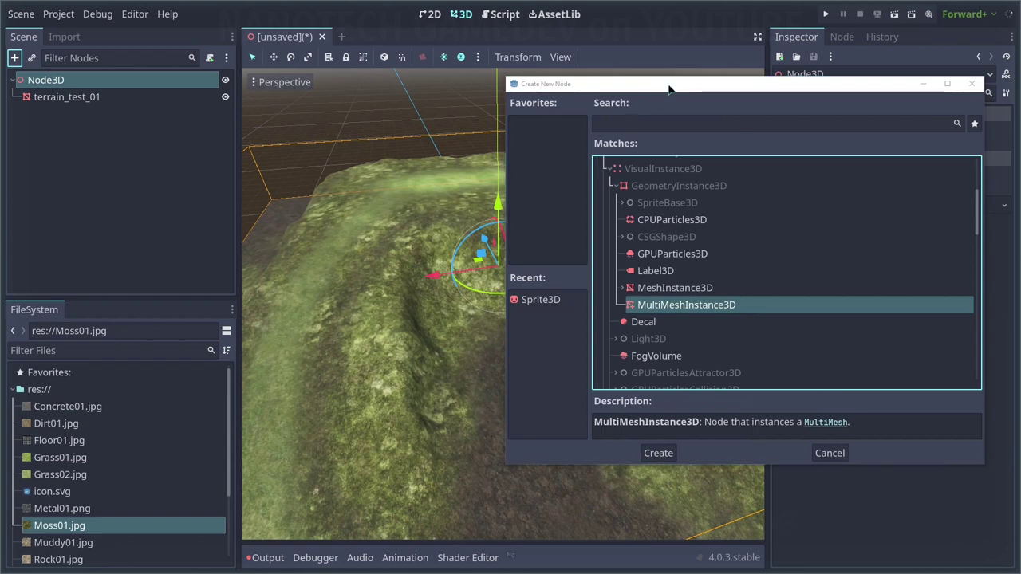
left_click_drag(670, 88, 468, 94)
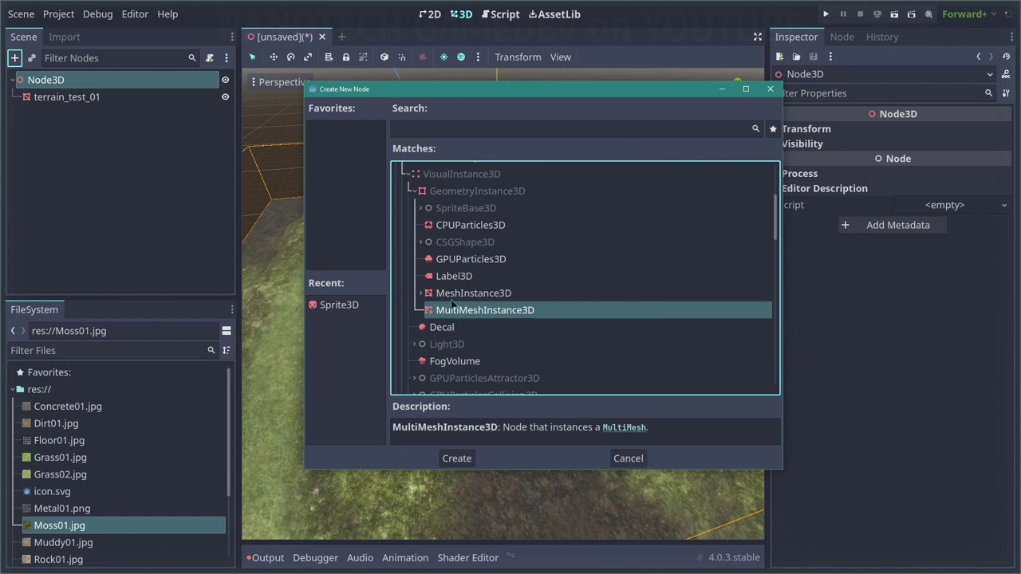
left_click(647, 459)
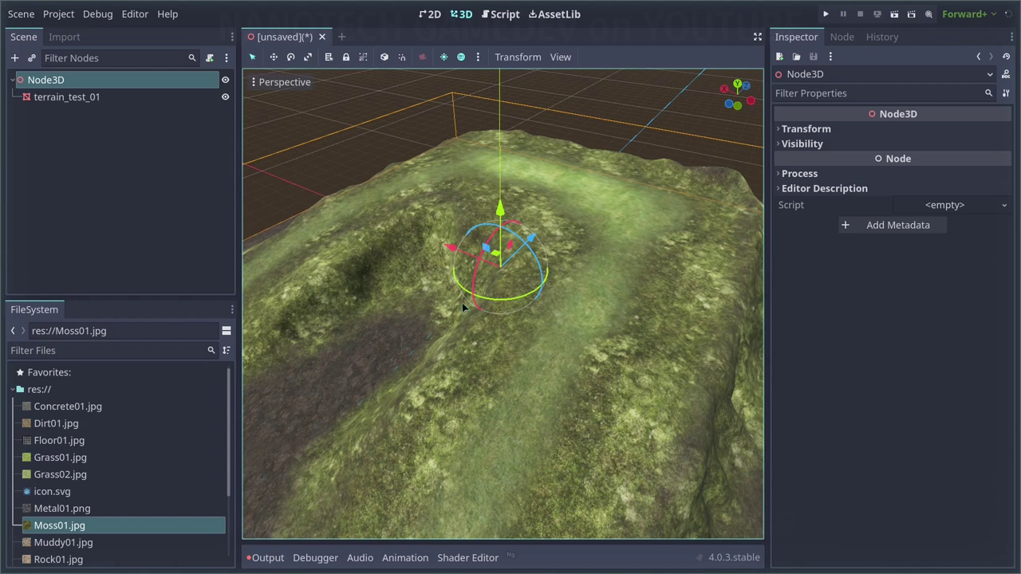
Step: Examine the mossy terrain from other angles and review the shader textures assigned to terrain_test_01
middle_click_drag(462, 302, 539, 262)
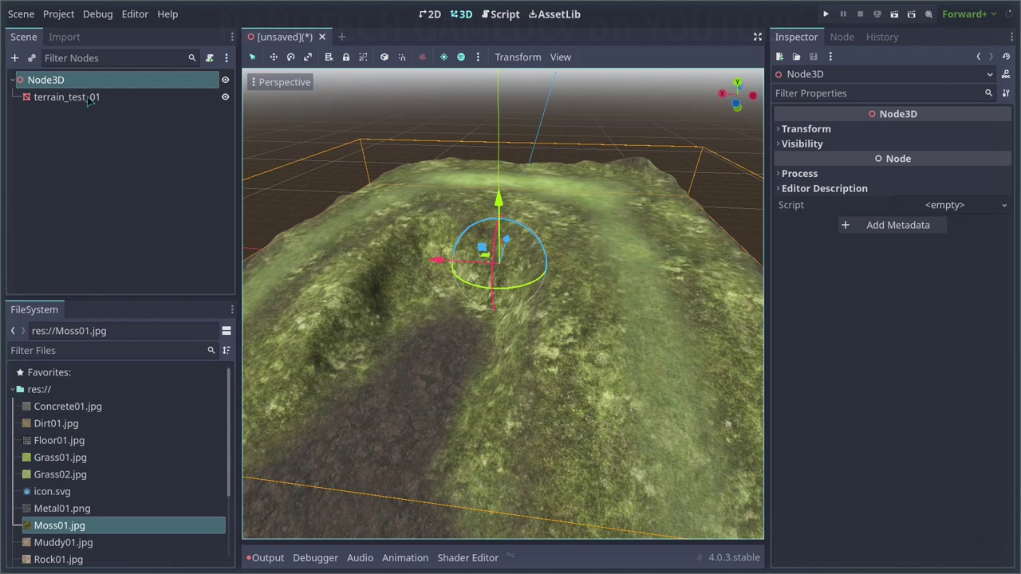
left_click(58, 99)
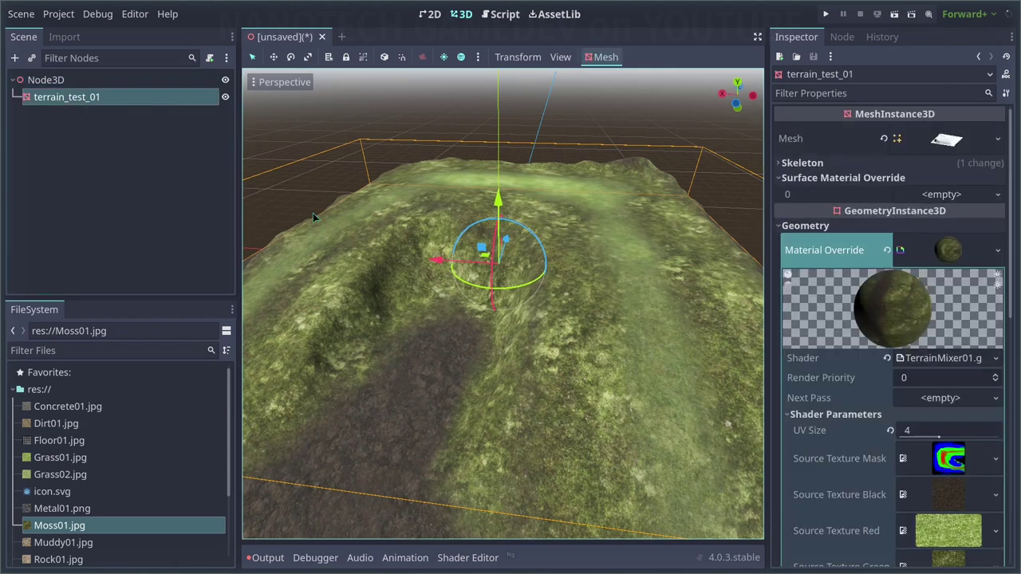
left_click(424, 125)
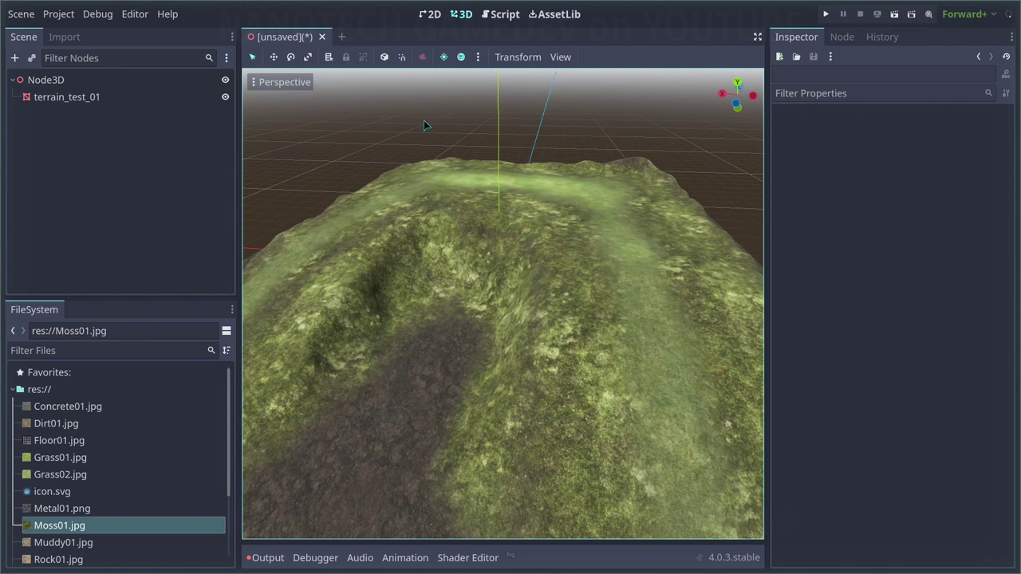
middle_click_drag(425, 120, 436, 277)
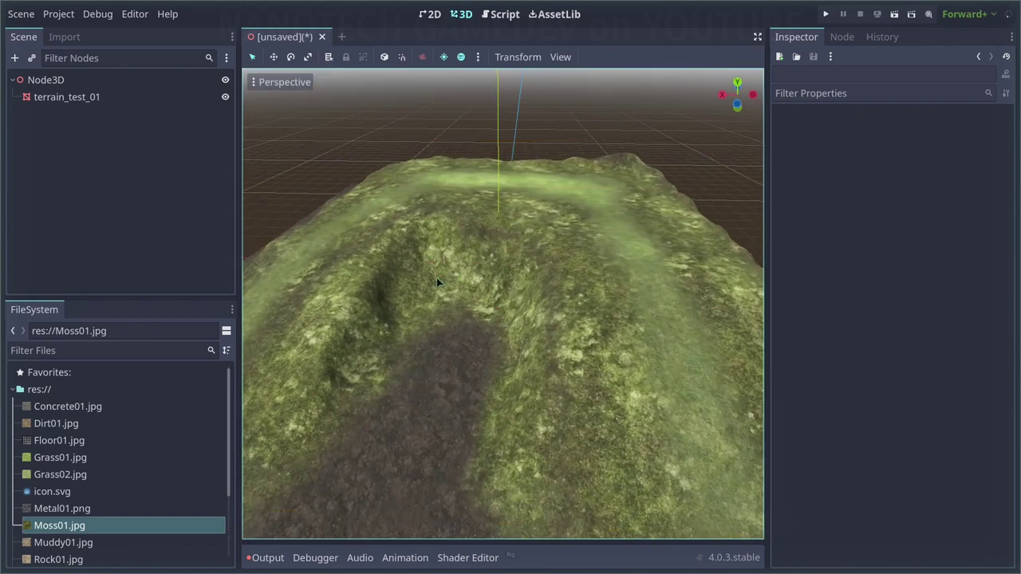
left_click(436, 277)
scroll(839, 327, "down", 4)
scroll(839, 327, "up", 2)
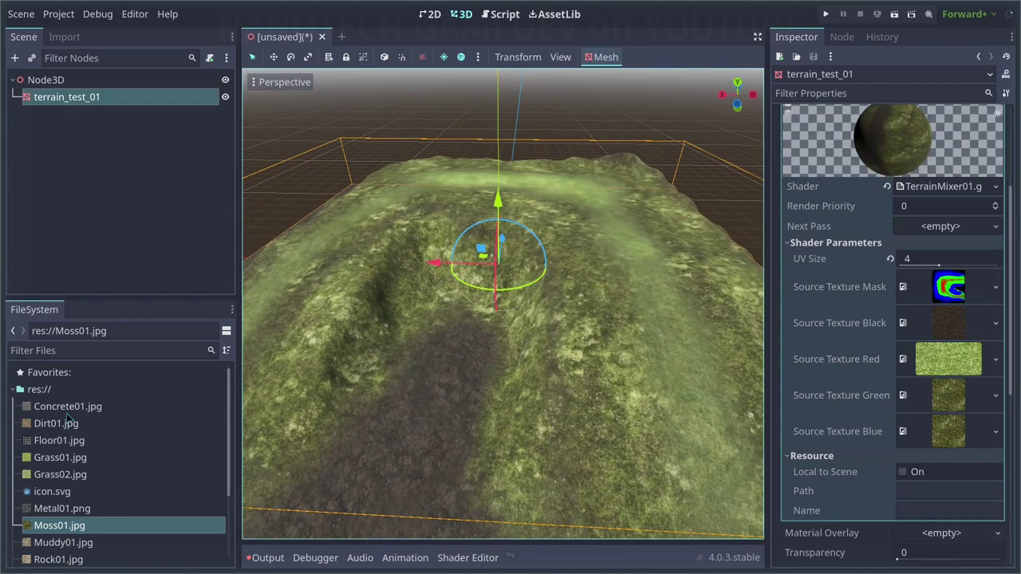
left_click(67, 406)
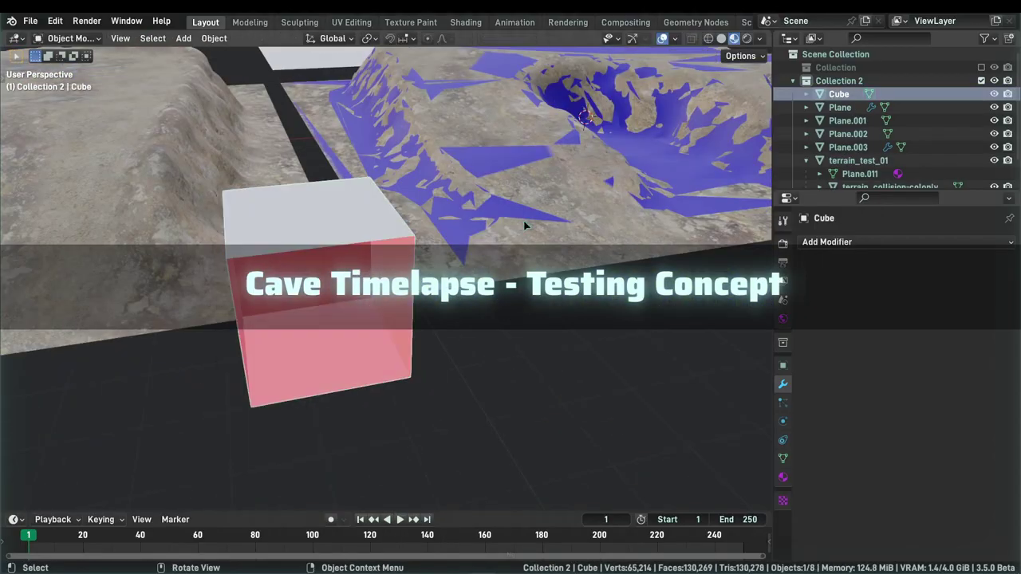
Step: Switch to Blender, scale the Cube's geometry in Edit Mode and recalculate its normals
key("Tab")
key("s")
mouse_move(523, 225)
middle_mouse_down()
mouse_move(446, 255)
mouse_move(415, 248)
mouse_move(487, 207)
mouse_move(503, 250)
middle_mouse_up()
left_click(783, 476)
scroll(446, 271, "up", 4)
key("shift+n")
Step: Subdivide the Cube's faces in Edit Mode
key("Tab")
key("ctrl+Tab")
key("Tab")
right_click(488, 255)
left_click(470, 142)
left_click(178, 408)
Step: Scale a loop of the subdivided Cube and move it along the Z axis
left_click(473, 189, "alt")
key("s")
left_click(503, 250)
key("g")
key("z")
left_click(515, 157)
Step: Switch the Cube to Sculpt Mode with Dyntopo enabled and adjust the Clay brush radius
key("ctrl+Tab")
scroll(340, 200, "up", 3)
key("ctrl+d")
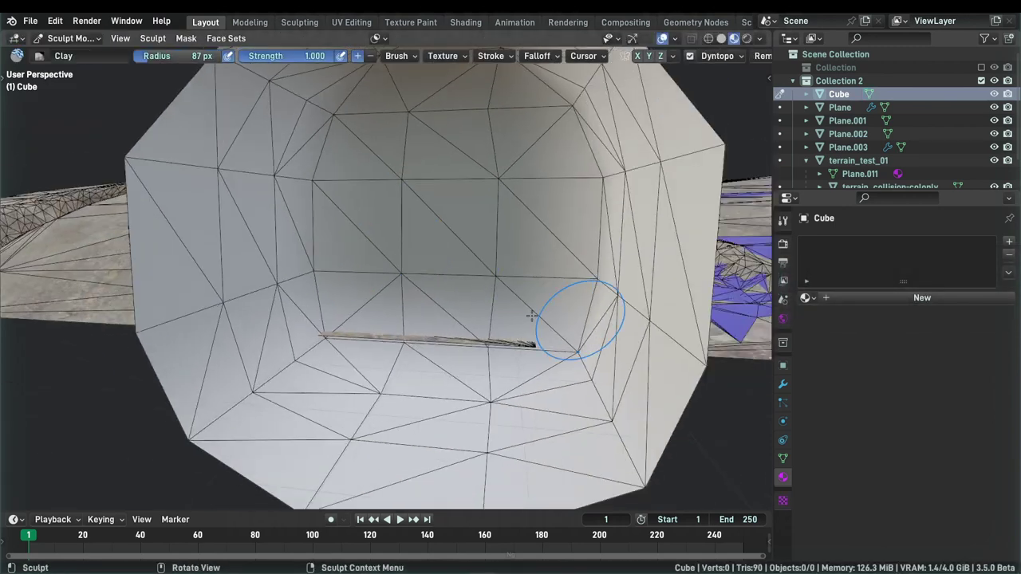
key("f")
left_click(498, 316)
middle_click_drag(498, 316, 551, 311)
key("t")
middle_click_drag(478, 303, 519, 295)
Step: Sculpt hollows and ridges into the Cube's inner walls and floor with the Clay brush at a 95 px radius
left_click_drag(511, 359, 542, 247)
key("t")
mouse_move(542, 247)
middle_mouse_down()
mouse_move(494, 207)
mouse_move(473, 233)
middle_mouse_up()
key("f")
left_click(484, 233)
left_click_drag(542, 303, 399, 104)
mouse_move(463, 425)
left_mouse_down()
mouse_move(239, 239)
mouse_move(382, 264)
mouse_move(501, 372)
mouse_move(471, 263)
left_mouse_up()
middle_click_drag(470, 263, 383, 279)
left_click_drag(335, 343, 277, 304)
middle_click_drag(274, 280, 431, 295)
mouse_move(478, 319)
left_mouse_down()
mouse_move(470, 345)
mouse_move(415, 311)
left_mouse_up()
middle_click_drag(415, 311, 398, 287)
mouse_move(399, 287)
left_mouse_down()
mouse_move(365, 285)
mouse_move(383, 271)
left_mouse_up()
middle_click_drag(383, 271, 433, 240)
left_click_drag(433, 239, 376, 284)
scroll(493, 158, "up", 2)
mouse_move(376, 284)
middle_mouse_down()
mouse_move(493, 158)
mouse_move(462, 248)
middle_mouse_up()
mouse_move(495, 169)
middle_mouse_down()
mouse_move(403, 235)
mouse_move(435, 221)
middle_mouse_up()
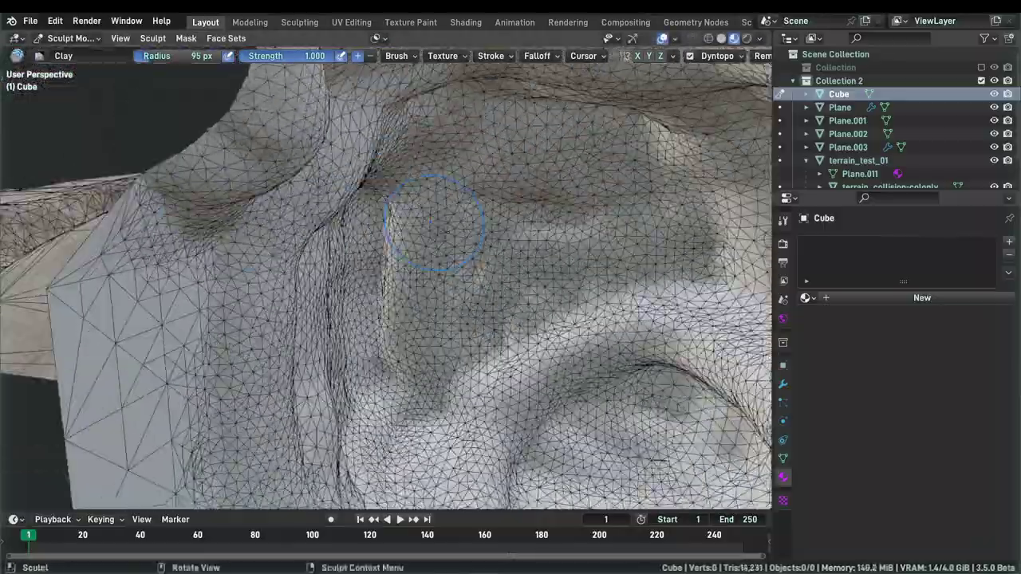
Step: Add smaller forms to the cave walls with the Clay brush at a 52 px radius
key("f")
left_click(390, 139)
middle_click_drag(389, 139, 403, 225)
left_click_drag(402, 225, 447, 231)
middle_click_drag(447, 231, 415, 255)
left_click_drag(414, 256, 478, 199)
middle_click_drag(479, 199, 467, 213)
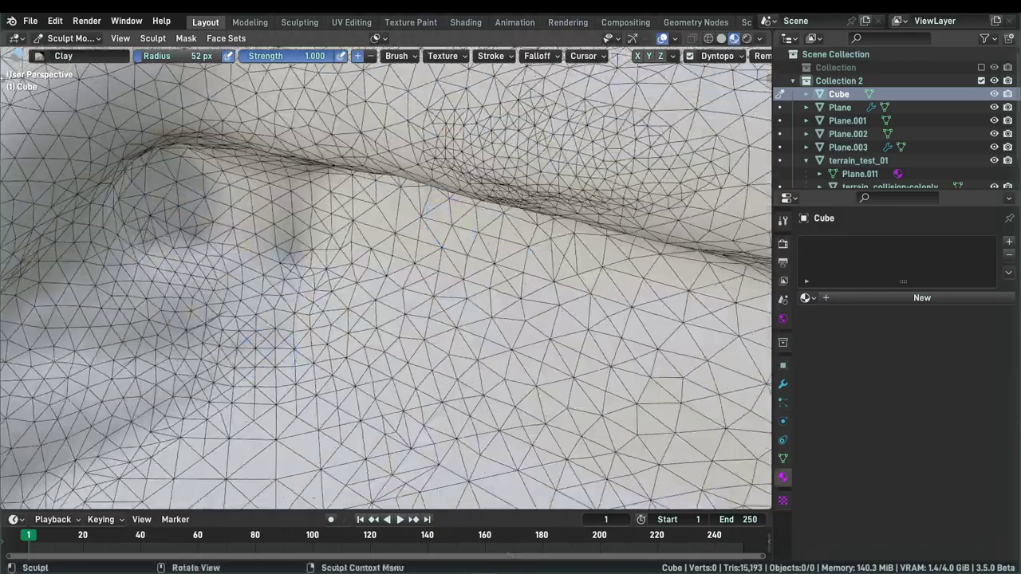
Step: Sculpt bulges on the cave wall near the opening with the Blob brush at a 93 px radius and 0.500 strength
middle_click_drag(466, 152, 510, 207)
left_click_drag(510, 208, 558, 215)
middle_click_drag(558, 216, 478, 224)
left_click_drag(479, 224, 447, 215)
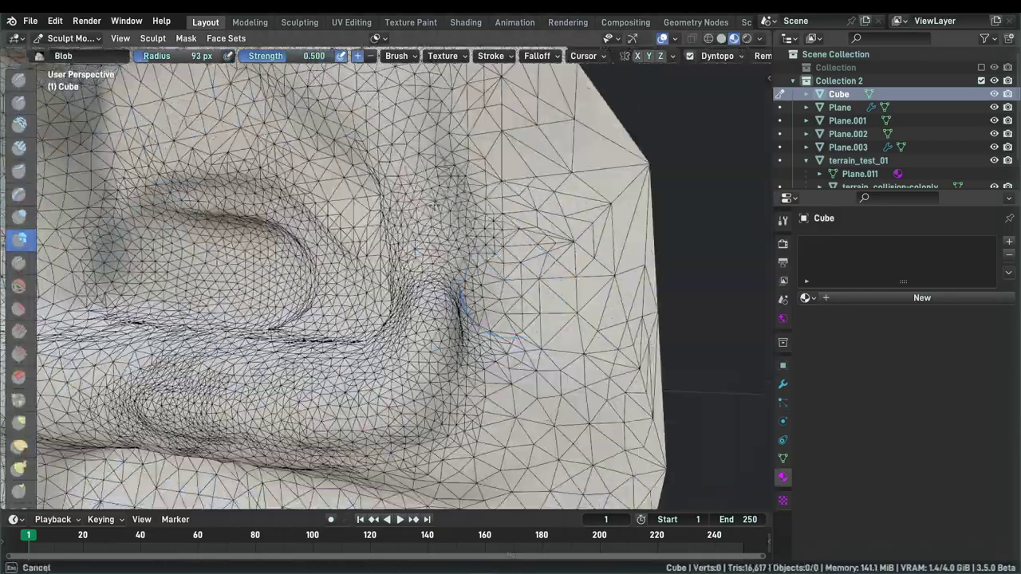
scroll(443, 215, "up", 3)
Step: Soften the sculpted surface near the cave's opening with the Smooth brush at a 98 px radius and 0.700 strength
key("f")
left_click(381, 194)
mouse_move(442, 216)
middle_mouse_down()
mouse_move(384, 195)
mouse_move(306, 360)
mouse_move(343, 335)
middle_mouse_up()
key("shift+s")
key("f")
left_click(369, 335)
left_click_drag(343, 335, 358, 239)
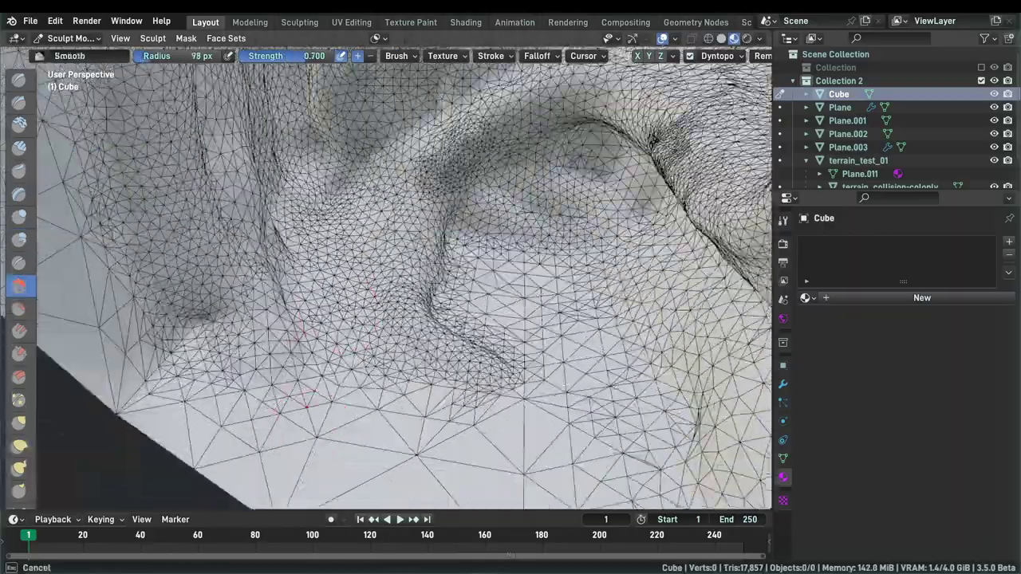
Step: Level parts of the cave's surface with the Flatten brush
mouse_move(359, 240)
middle_mouse_down()
mouse_move(459, 258)
mouse_move(414, 239)
middle_mouse_up()
key("shift+t")
left_click_drag(415, 240, 383, 208)
middle_click_drag(382, 207, 559, 271)
mouse_move(558, 271)
left_mouse_down()
mouse_move(590, 279)
mouse_move(526, 287)
left_mouse_up()
Step: Build up another area of the cave's interior with the Clay brush
key("shift+s")
mouse_move(606, 374)
middle_mouse_down("shift")
mouse_move(403, 258)
mouse_move(478, 263)
middle_mouse_up("shift")
key("c")
left_click_drag(447, 251, 394, 295)
mouse_move(395, 295)
middle_mouse_down()
mouse_move(358, 296)
mouse_move(537, 285)
mouse_move(459, 255)
middle_mouse_up()
mouse_move(458, 239)
left_mouse_down()
mouse_move(499, 278)
mouse_move(478, 283)
left_mouse_up()
Step: Flatten more of the cave's interior and switch to the Smooth brush
mouse_move(478, 284)
middle_mouse_down()
mouse_move(392, 389)
mouse_move(483, 410)
mouse_move(431, 319)
middle_mouse_up()
key("shift+t")
left_click_drag(431, 319, 374, 295)
middle_click_drag(375, 295, 452, 315)
key("shift+s")
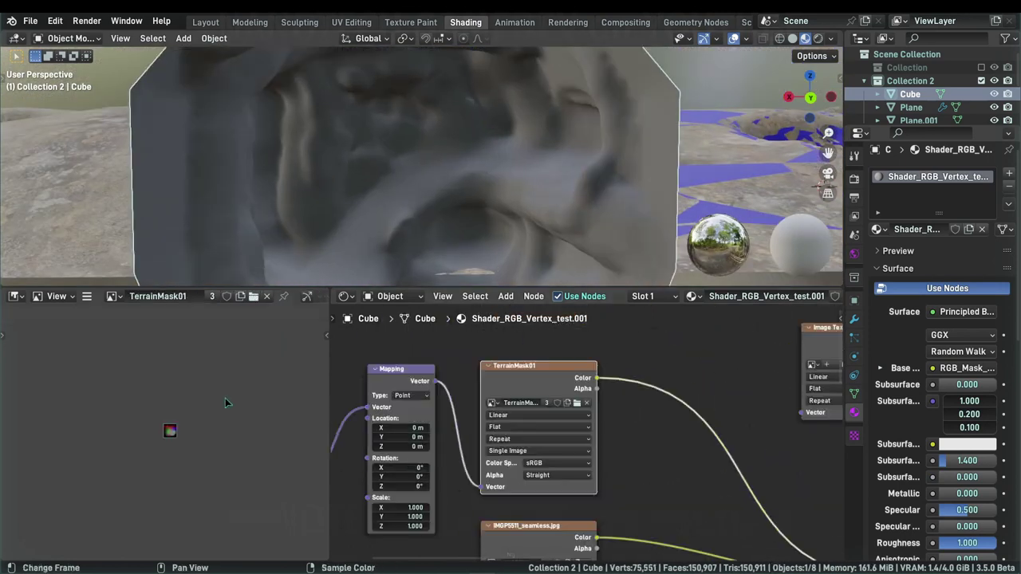
Step: Unwrap the whole cave mesh, replacing its UV layout with a Cube Projection
key("alt+n")
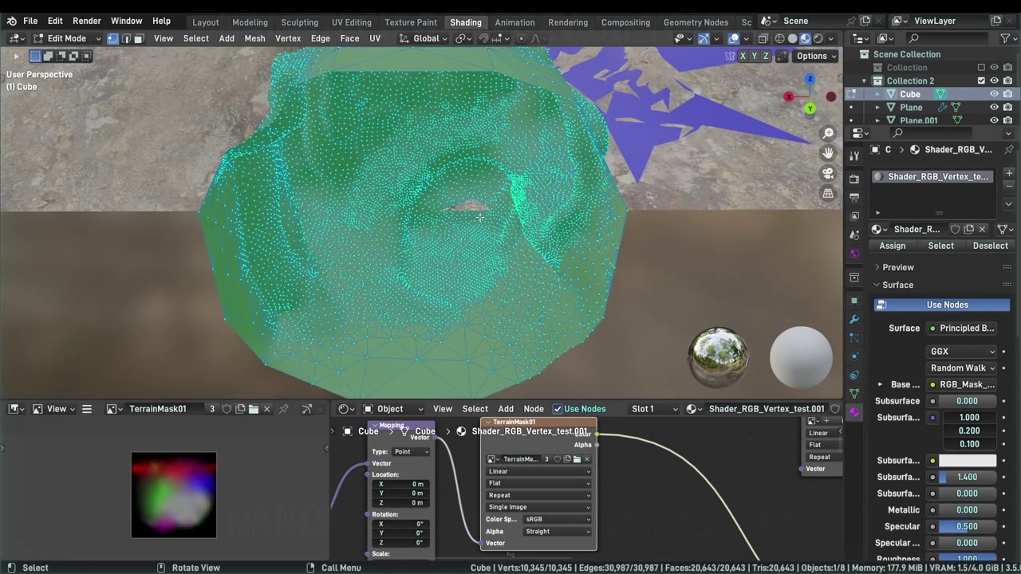
key("u")
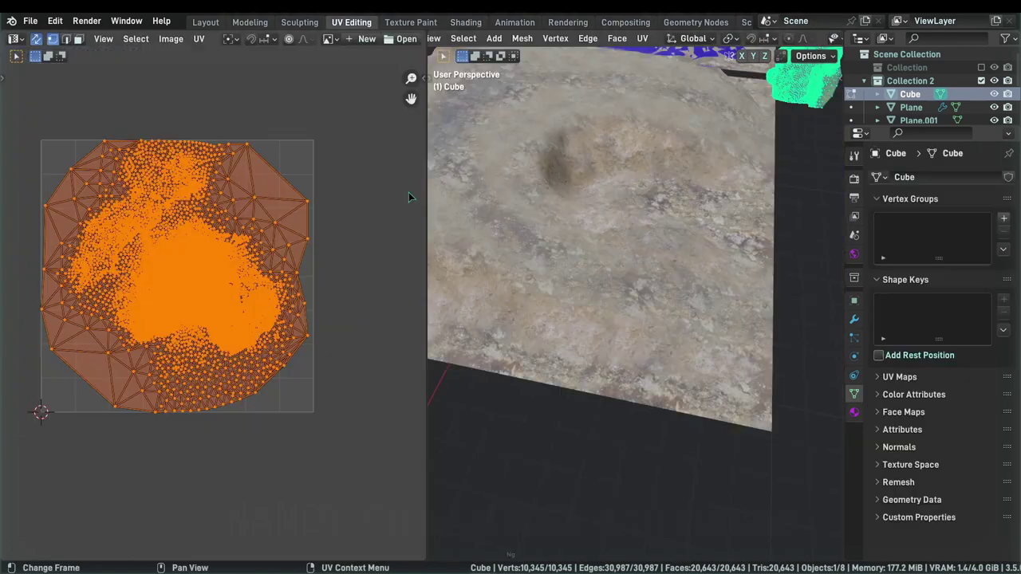
key("u")
left_click(523, 186)
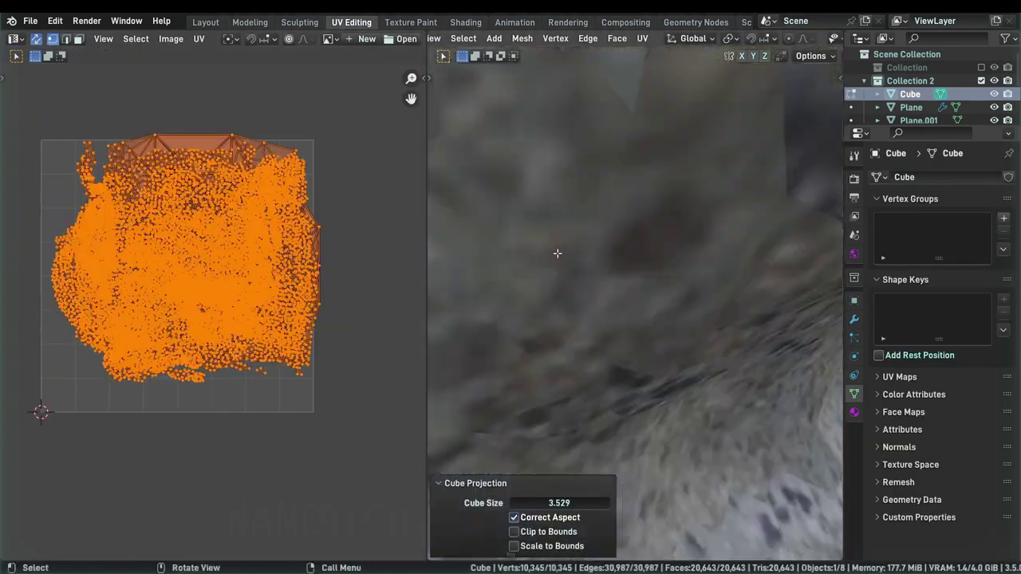
Step: Redo the cave's Cube Projection and move the UV layout inside the image bounds
left_click(199, 38)
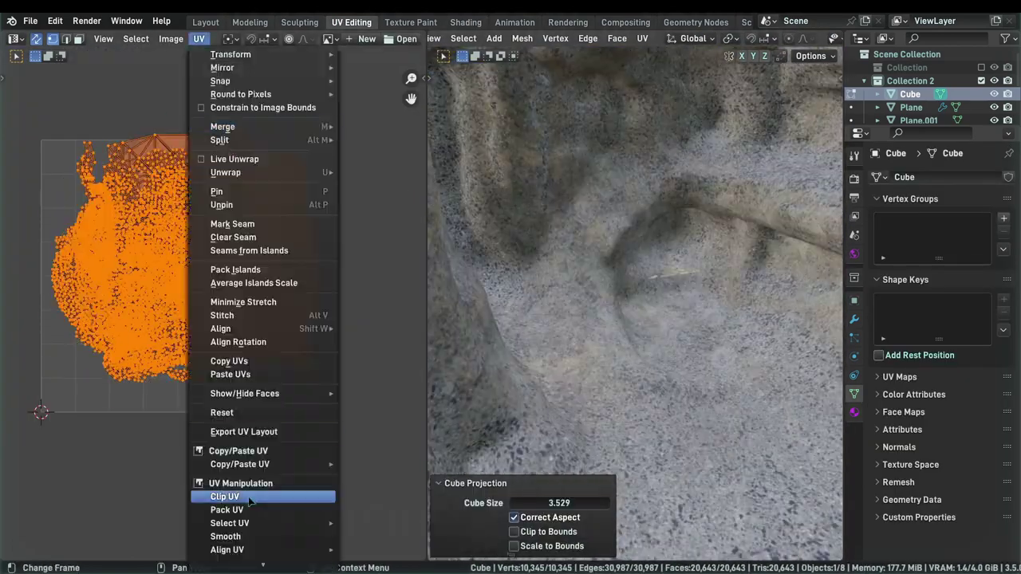
left_click(231, 494)
key("u")
left_click(547, 120)
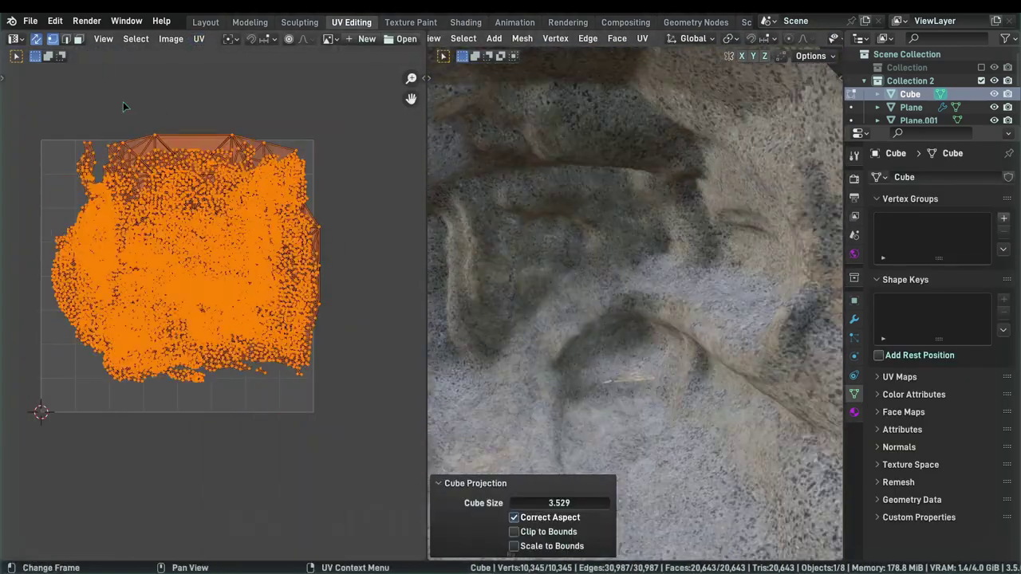
key("g")
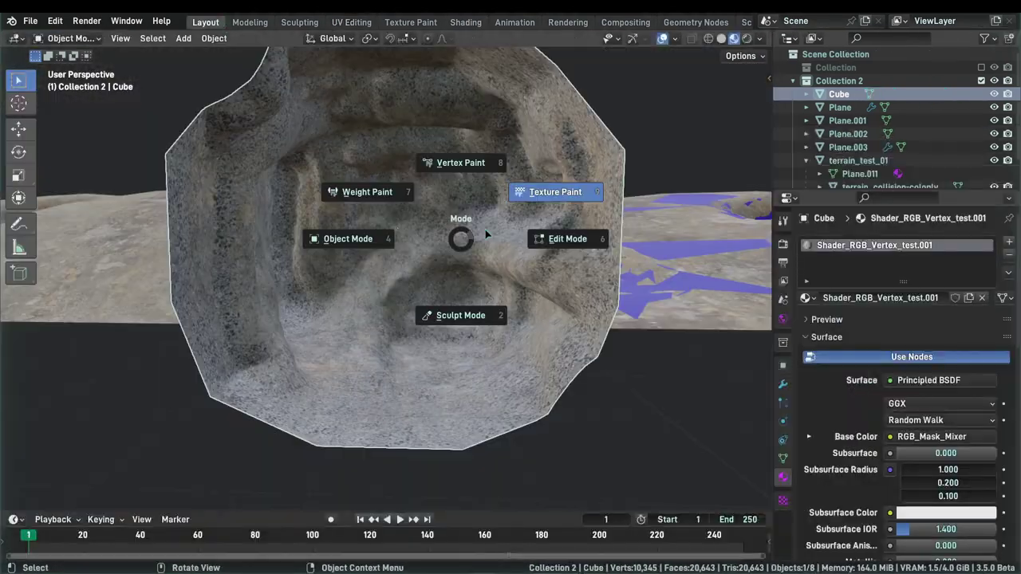
Step: Put the cave into Texture Paint mode and show the TerrainMask02 image alongside its material settings
left_click(547, 192)
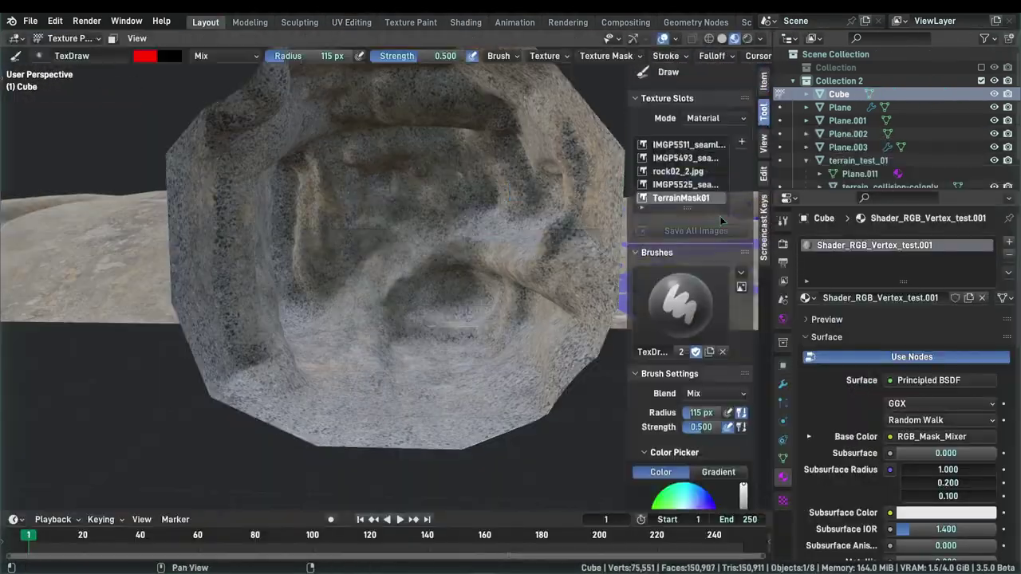
scroll(404, 294, "up", 5)
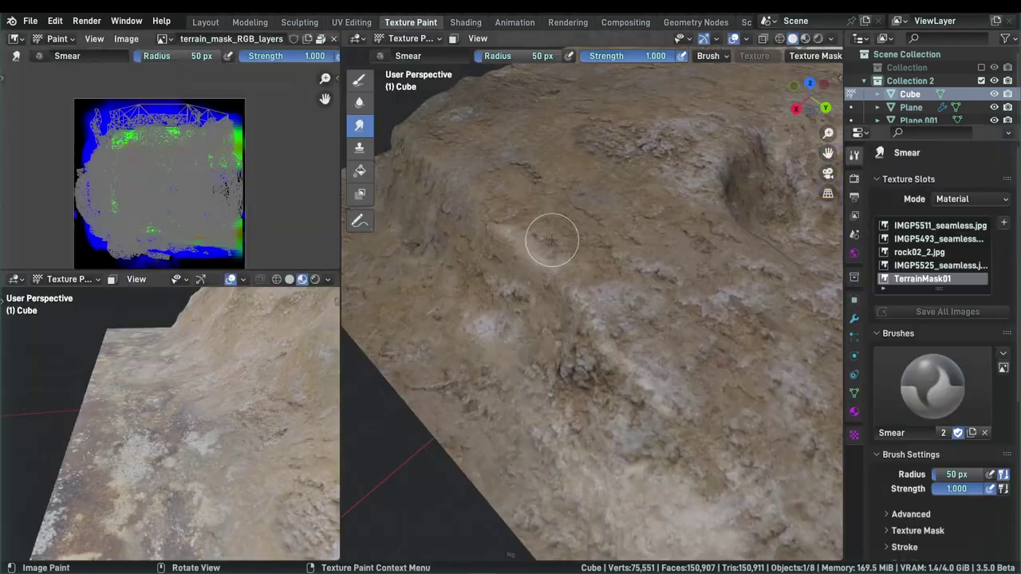
left_click(164, 38)
left_click(207, 167)
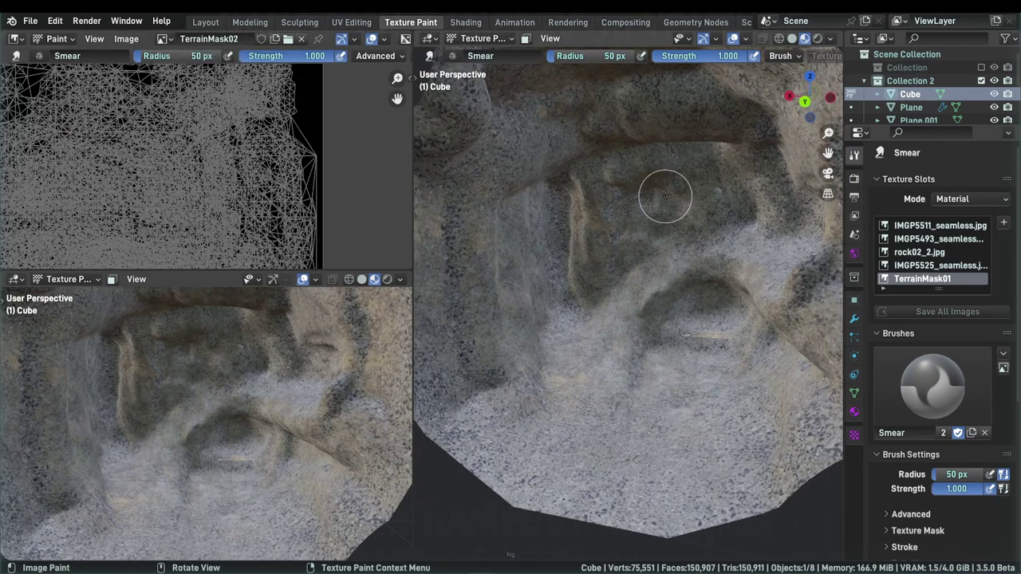
key("n")
left_click(854, 412)
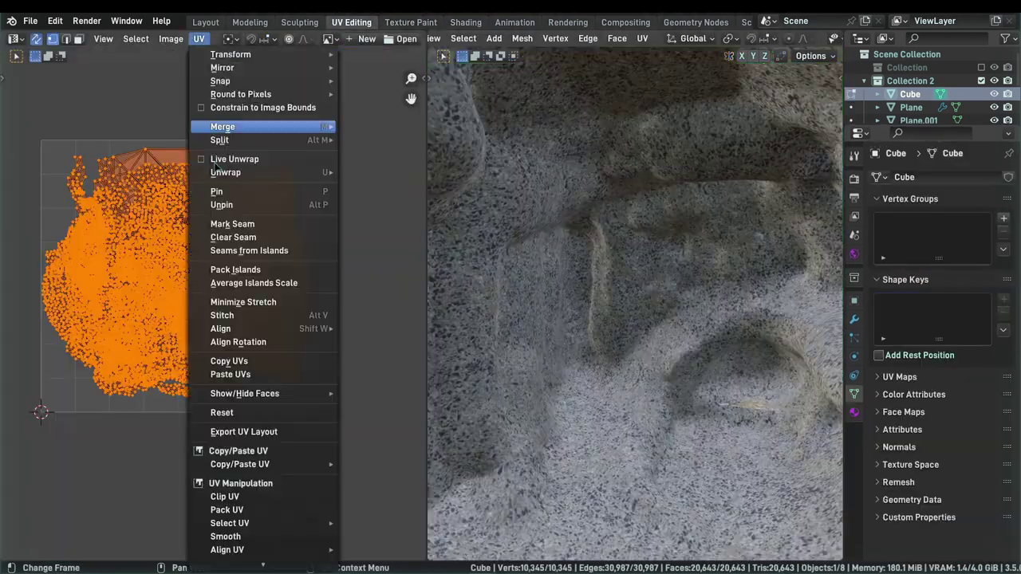
Step: Pack the cave's UV islands with a margin of 0.01
left_click(235, 269)
left_click(34, 549)
left_click(132, 434)
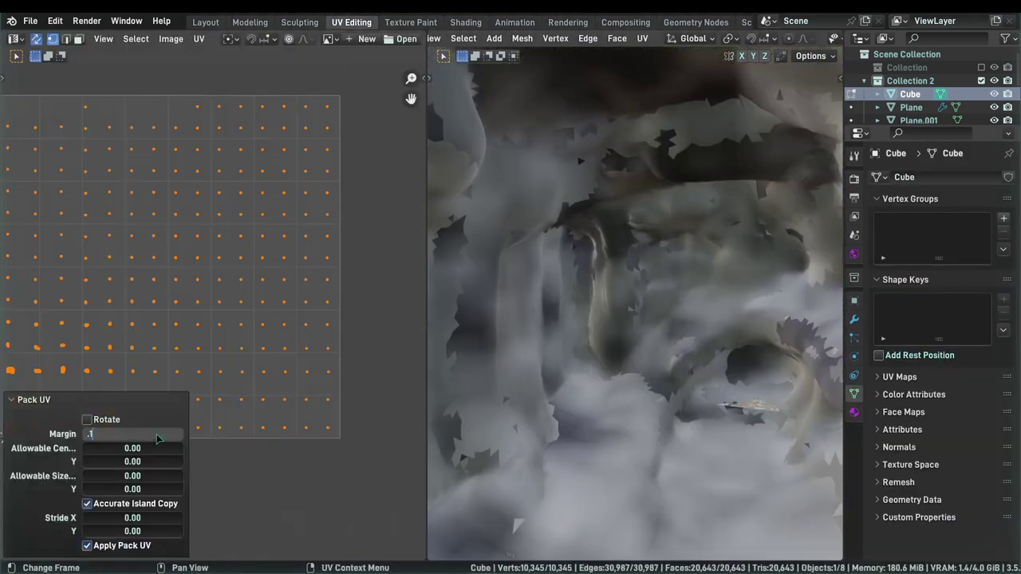
type(".01")
key("Return")
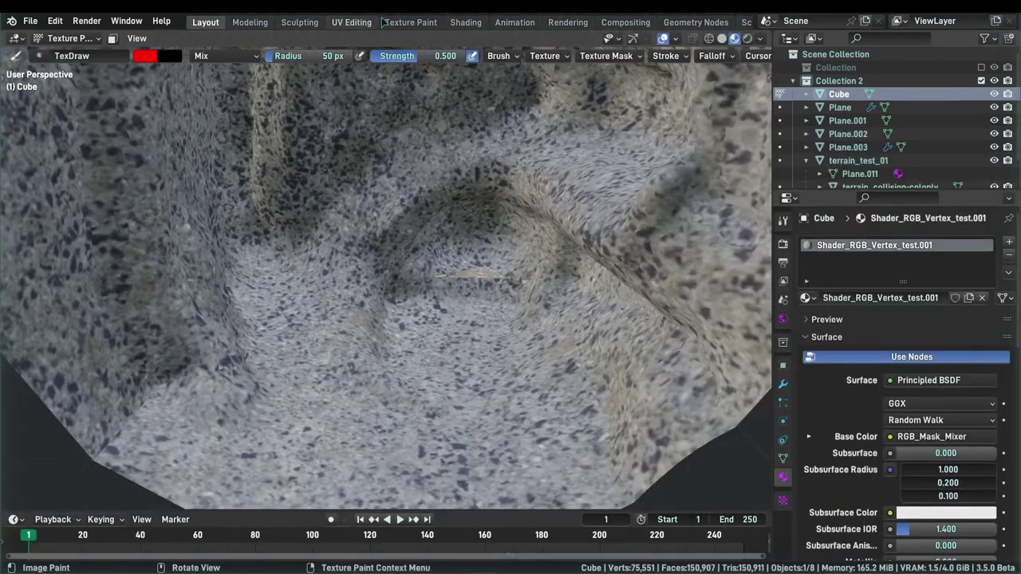
Step: Paint the ledge path and the cave floor blue on the TerrainMask02 mask with an 85 px brush
left_click(382, 21)
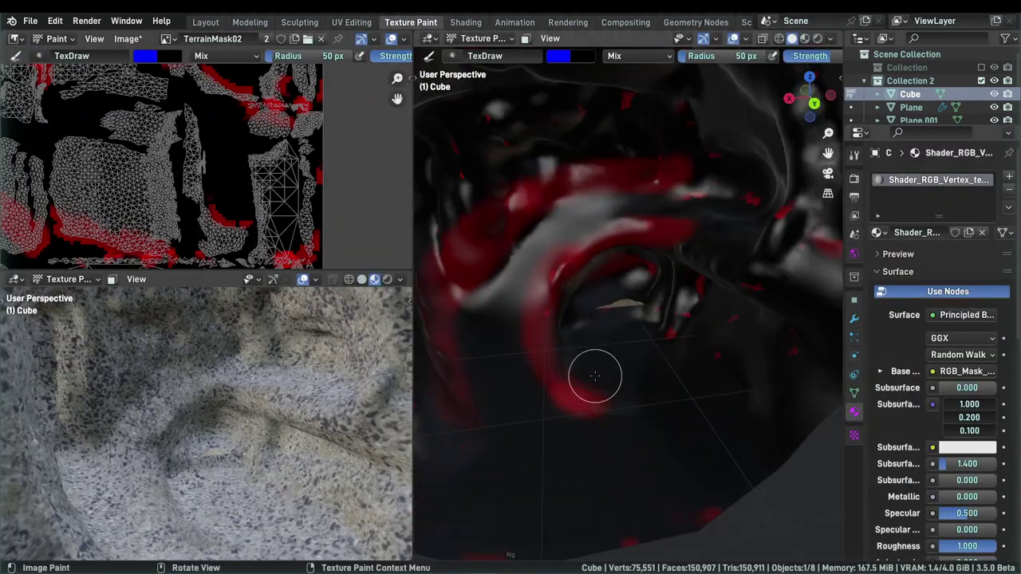
left_click_drag(626, 203, 490, 335)
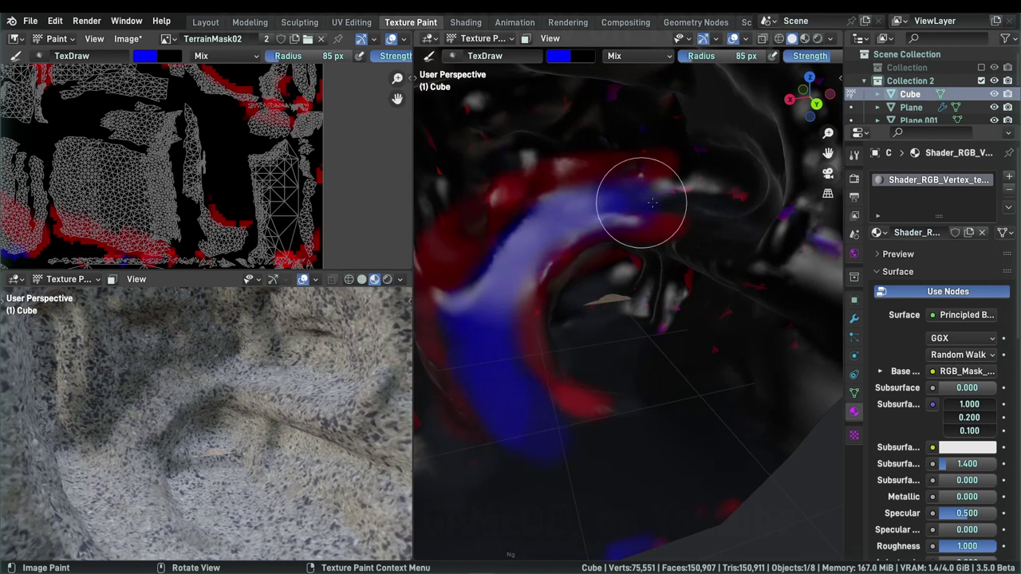
mouse_move(652, 203)
left_mouse_down()
mouse_move(593, 359)
mouse_move(649, 422)
mouse_move(667, 365)
left_mouse_up()
scroll(596, 347, "up", 3)
scroll(593, 359, "down", 3)
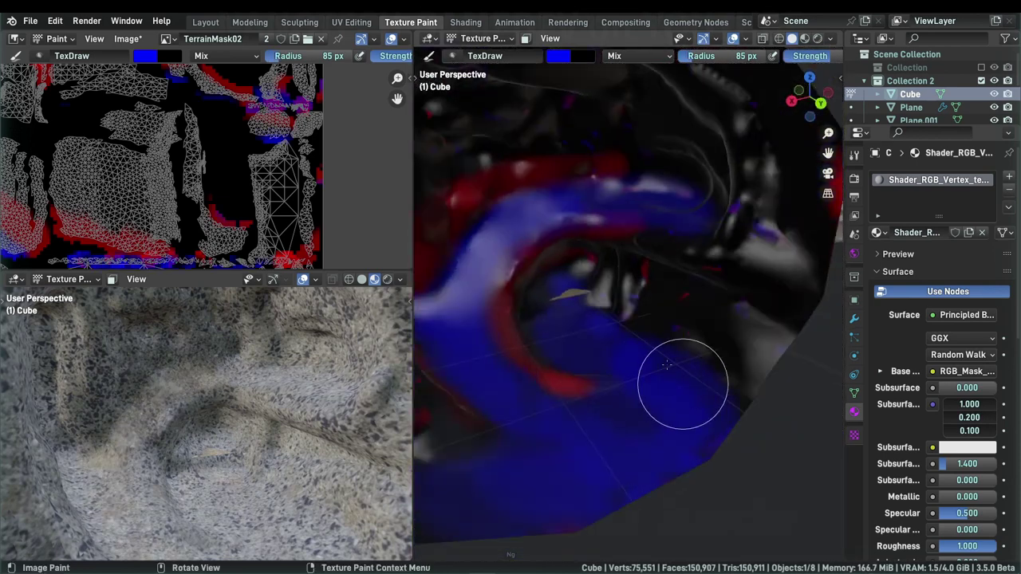
Step: Pick green from the palette and paint it over the cave's walls and ceiling with the 85 px brush
key("n")
left_click(676, 461)
key("n")
mouse_move(550, 398)
left_mouse_down()
mouse_move(651, 235)
mouse_move(558, 319)
left_mouse_up()
mouse_move(558, 319)
middle_mouse_down()
mouse_move(486, 280)
mouse_move(574, 263)
middle_mouse_up()
left_click_drag(574, 263, 550, 220)
middle_click_drag(549, 221, 682, 322)
left_click_drag(683, 321, 693, 247)
mouse_move(693, 247)
middle_mouse_down()
mouse_move(702, 196)
mouse_move(643, 280)
middle_mouse_up()
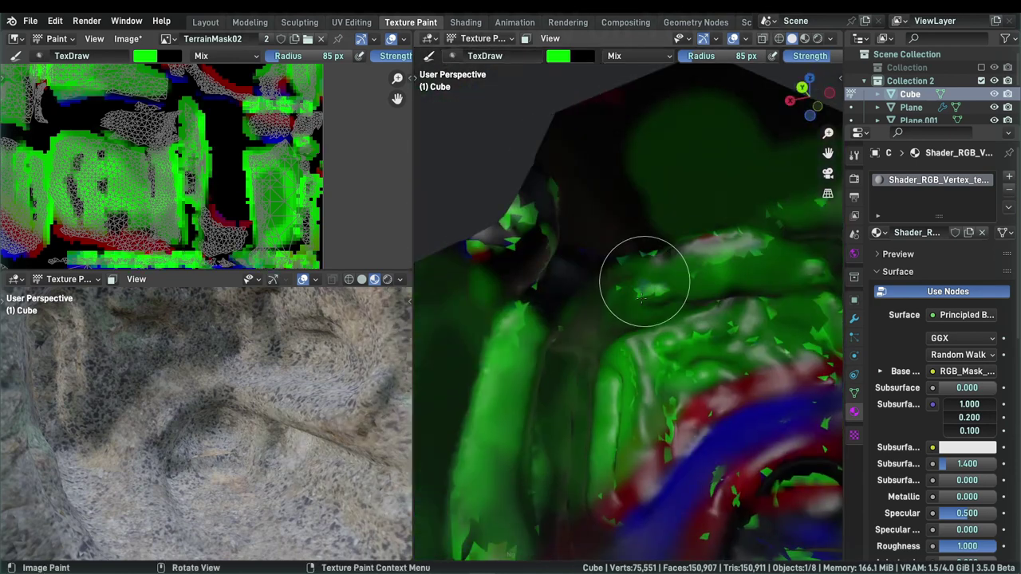
mouse_move(643, 280)
left_mouse_down()
mouse_move(677, 271)
mouse_move(661, 239)
left_mouse_up()
middle_click_drag(662, 239, 754, 265)
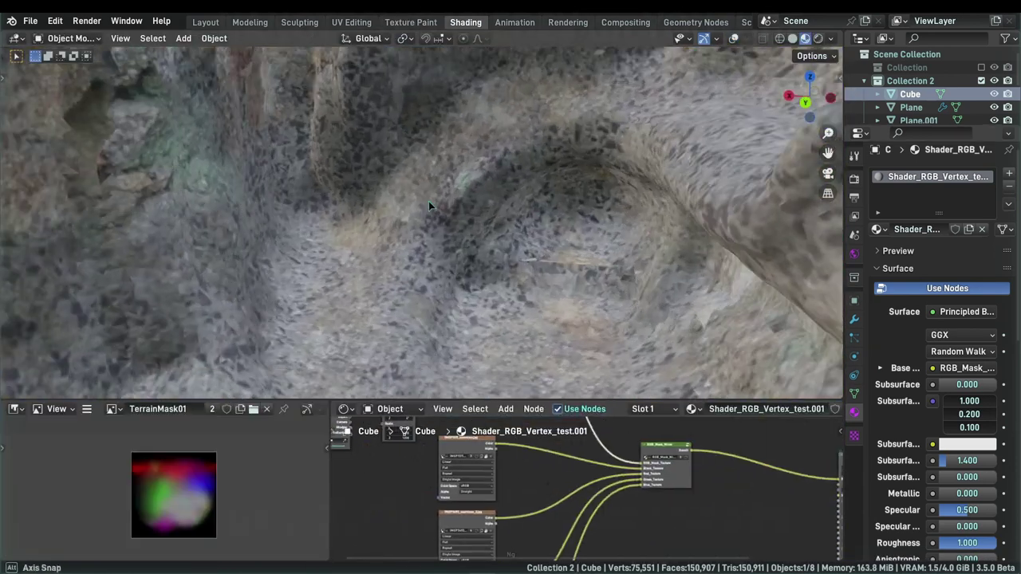
Step: Reinforce the blue mask along the ledge and floor with a 79 px brush and check it in the Shading workspace
left_click(410, 22)
middle_click_drag(679, 377, 540, 338)
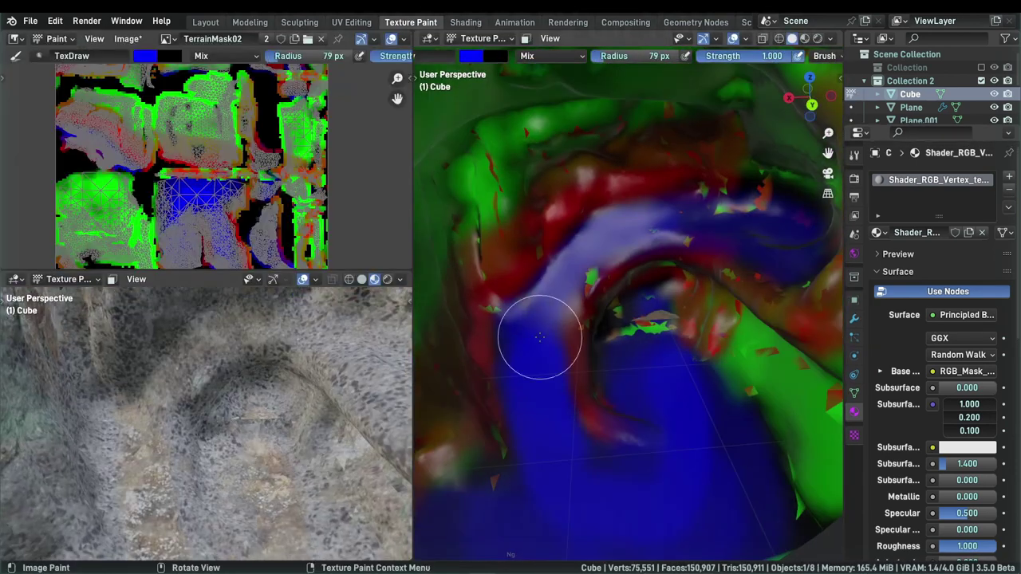
left_click(465, 21)
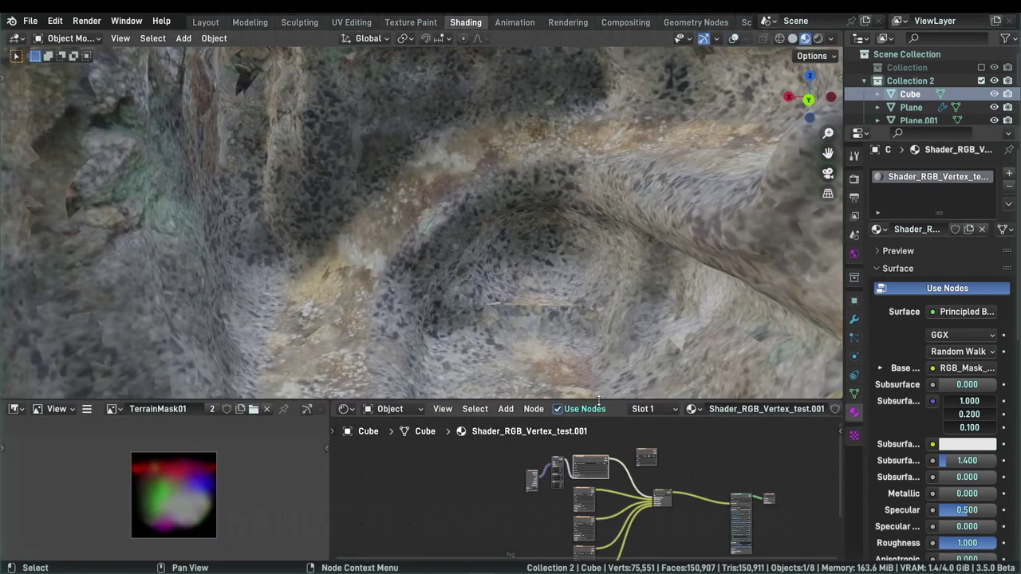
Step: Set the scale of the Mapping node feeding the rock textures to 4 on all axes and check the painted cave
left_click_drag(598, 401, 598, 298)
scroll(571, 423, "up", 3)
scroll(499, 419, "up", 6)
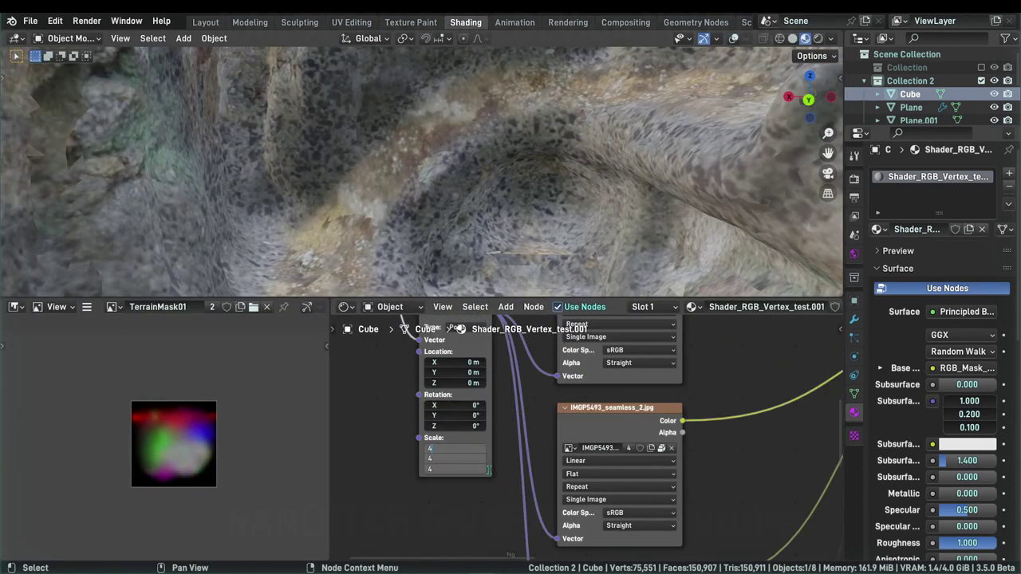
scroll(590, 437, "down", 10)
scroll(590, 437, "up", 9)
left_click(411, 22)
middle_click_drag(264, 375, 276, 369)
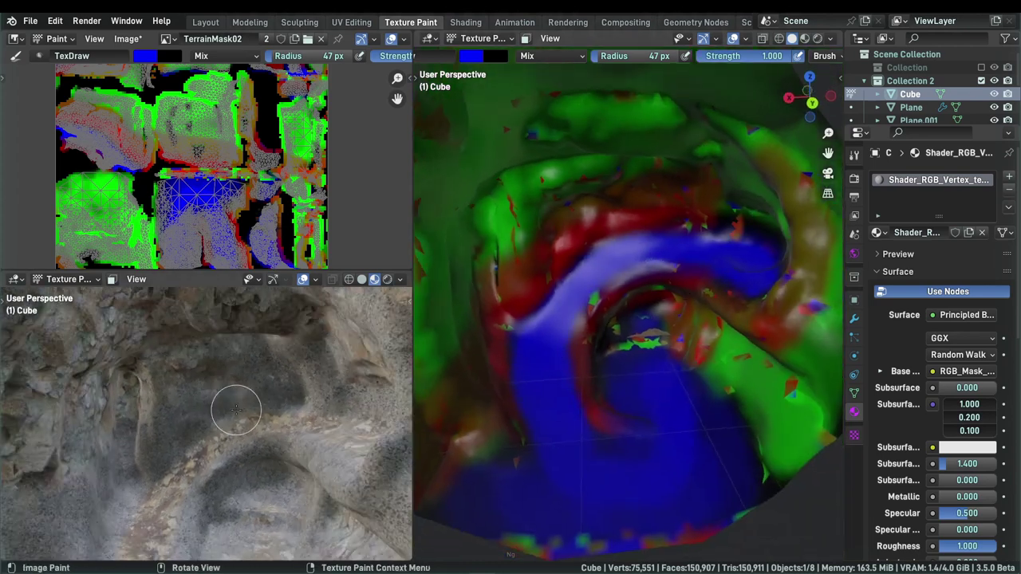
Step: Disconnect the RGB_Mask_Mixer's Green_Texture and Blue_Texture inputs and link a different rock texture to Red_Texture
key("ctrl+Page_Down")
left_click(498, 480)
middle_click_drag(638, 383, 543, 446)
scroll(559, 438, "up", 3)
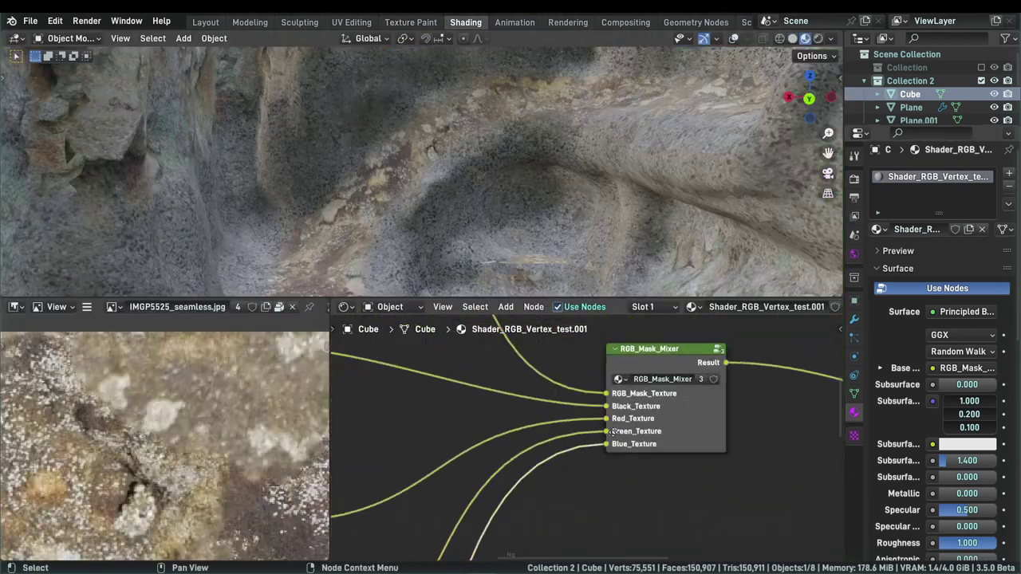
left_click_drag(604, 442, 550, 479)
scroll(550, 478, "down", 4)
left_click_drag(417, 499, 622, 356)
scroll(622, 356, "up", 4)
left_click_drag(599, 443, 599, 417)
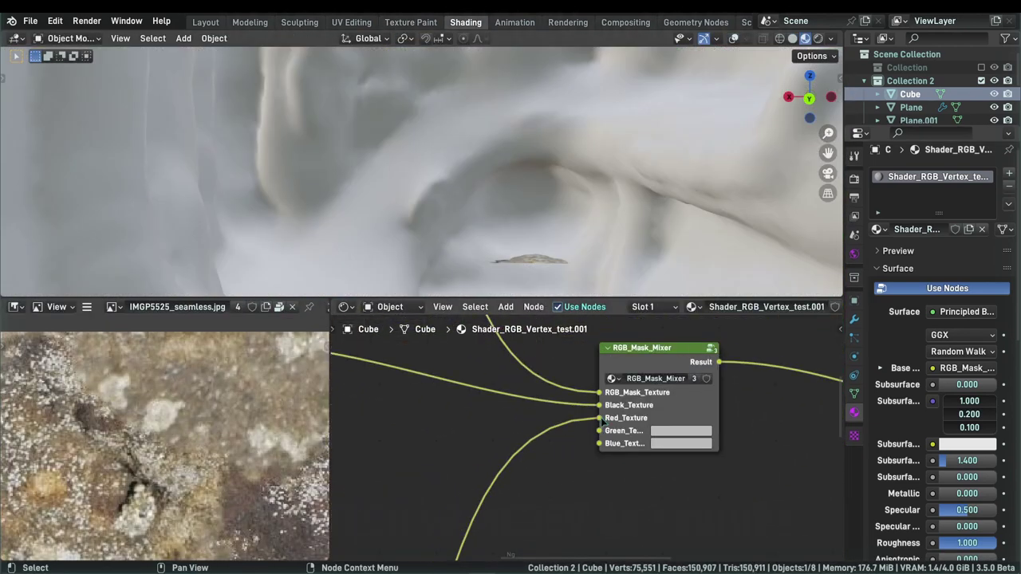
Step: Link a rock texture to the mixer's Green_Texture input and IMGP5493_seamless_2.jpg to Blue_Texture
scroll(536, 199, "down", 2)
middle_click_drag(518, 207, 537, 199)
scroll(563, 442, "down", 4)
left_click_drag(479, 519, 684, 398)
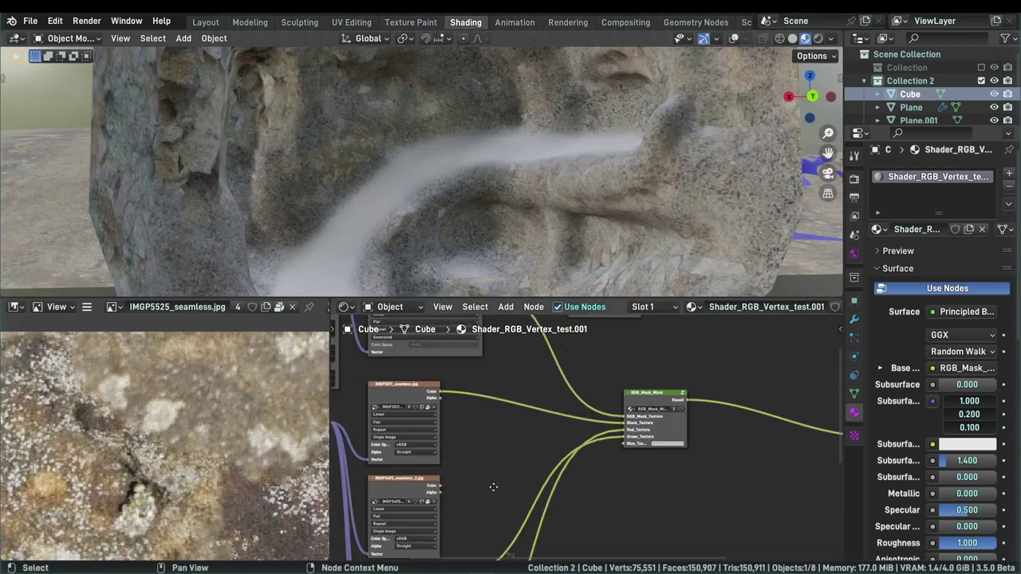
left_click(402, 511)
Step: Return to texture painting and make TerrainMask02 the active texture slot
key("ctrl+Page_Up")
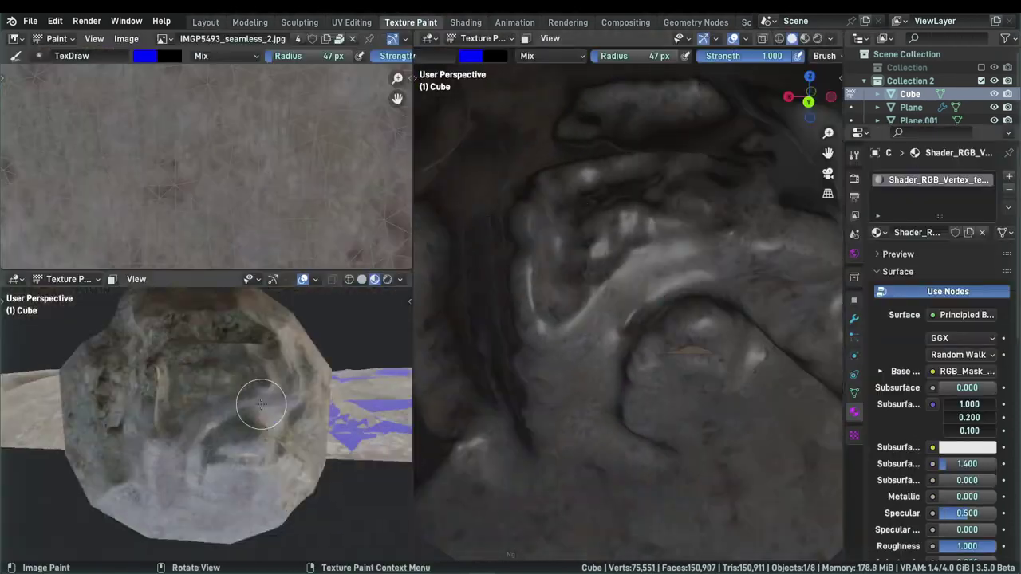
scroll(261, 405, "up", 3)
middle_click_drag(822, 230, 802, 187, "shift")
key("n")
scroll(752, 160, "up", 3)
left_click(752, 141)
scroll(743, 317, "down", 3)
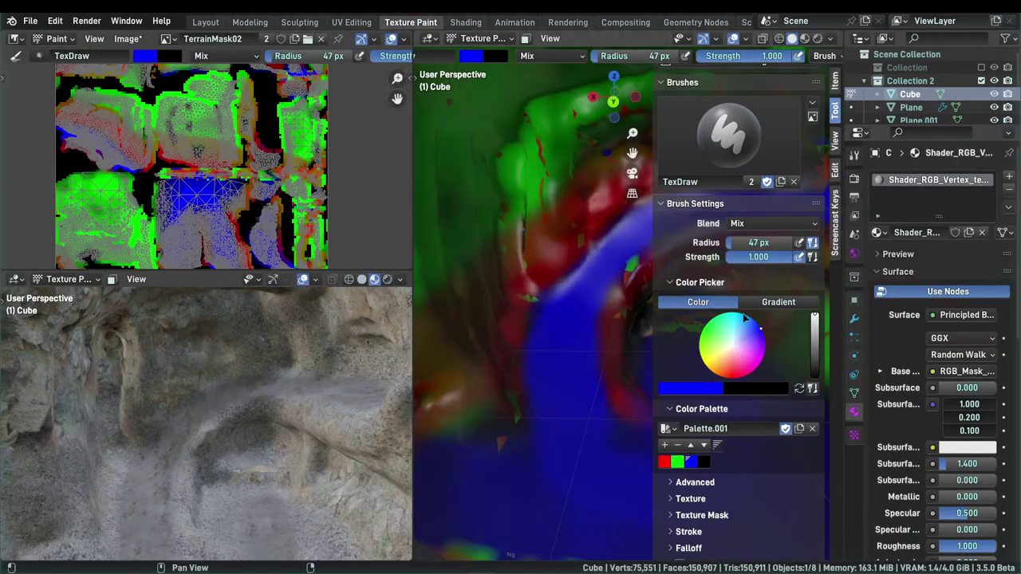
Step: Paint green over the cave's ceiling and upper walls with a 119 px brush at full strength
left_click(677, 461)
scroll(709, 317, "up", 7)
left_click(683, 228)
scroll(711, 287, "up", 1)
key("n")
middle_click_drag(654, 263, 609, 230)
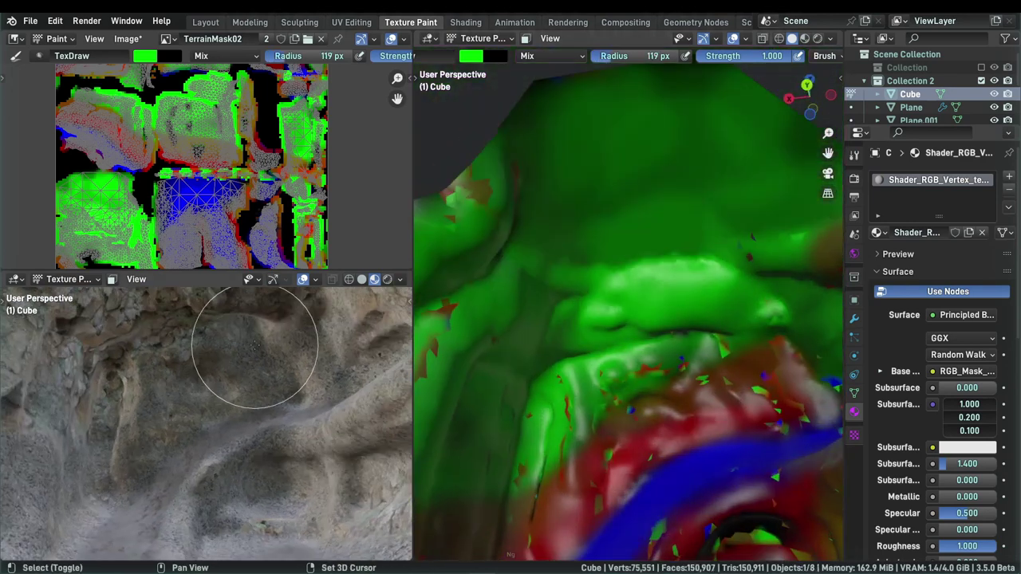
middle_click_drag(255, 346, 239, 383, "shift")
middle_click_drag(558, 303, 647, 255)
middle_click_drag(239, 398, 279, 415)
middle_click_drag(647, 255, 606, 311)
middle_click_drag(239, 399, 208, 423)
scroll(207, 422, "down", 3)
Step: Paint black over parts of the green walls and ceiling with a 98 px brush at 0.200 strength
key("n")
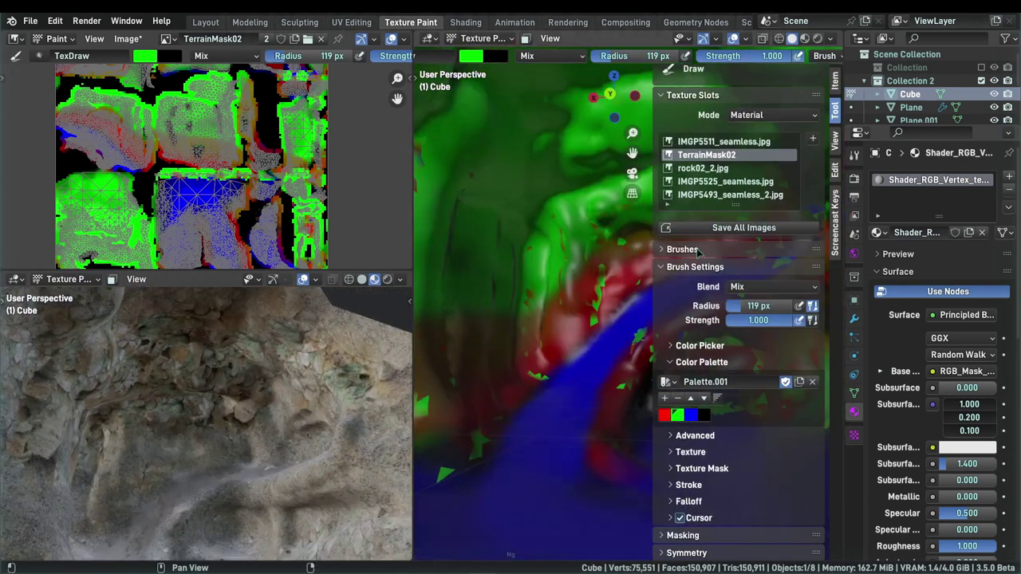
left_click(703, 414)
key("n")
key("shift+f")
mouse_move(696, 252)
middle_mouse_down()
mouse_move(673, 137)
mouse_move(651, 223)
mouse_move(592, 153)
middle_mouse_up()
key("f")
key("shift+f")
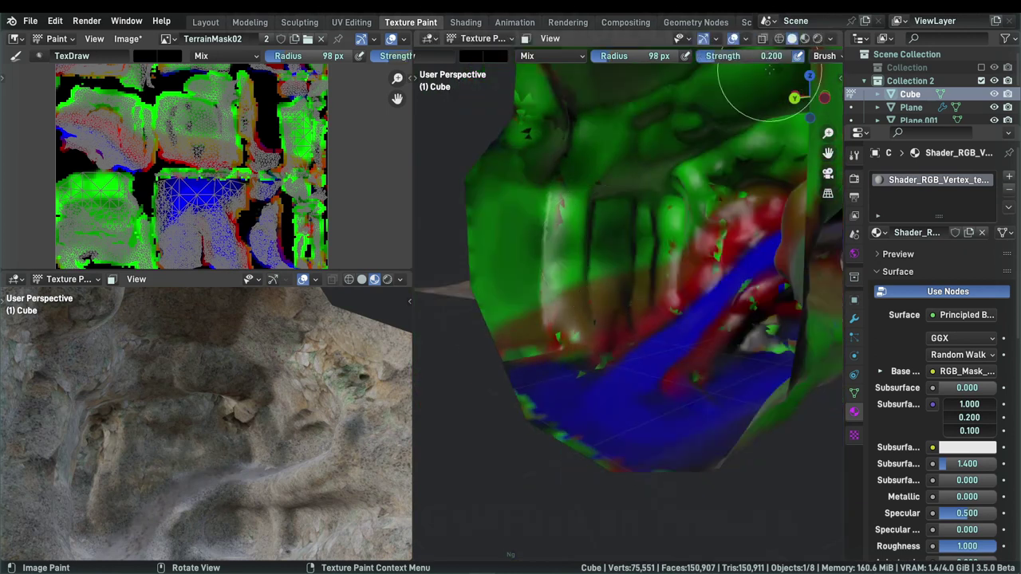
mouse_move(239, 414)
middle_mouse_down()
mouse_move(267, 478)
mouse_move(239, 431)
middle_mouse_up()
mouse_move(606, 303)
middle_mouse_down()
mouse_move(763, 275)
mouse_move(561, 265)
mouse_move(560, 300)
middle_mouse_up()
Step: Paint red around the arch and across the cave floor, raising the brush to 85 px and 0.432 strength
key("s")
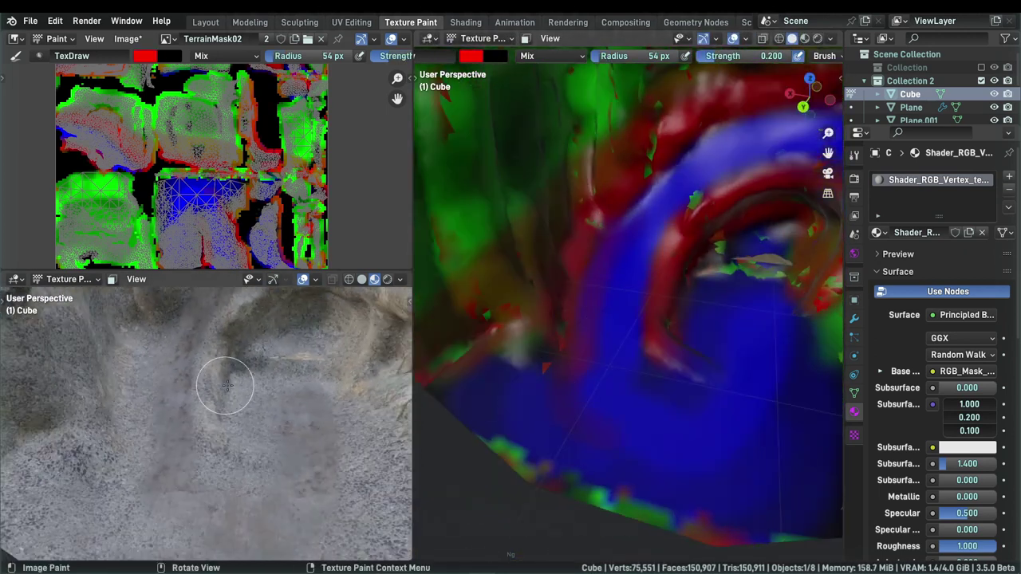
middle_click_drag(232, 388, 264, 411)
left_click_drag(686, 327, 690, 239)
key("x")
left_click_drag(554, 407, 654, 427)
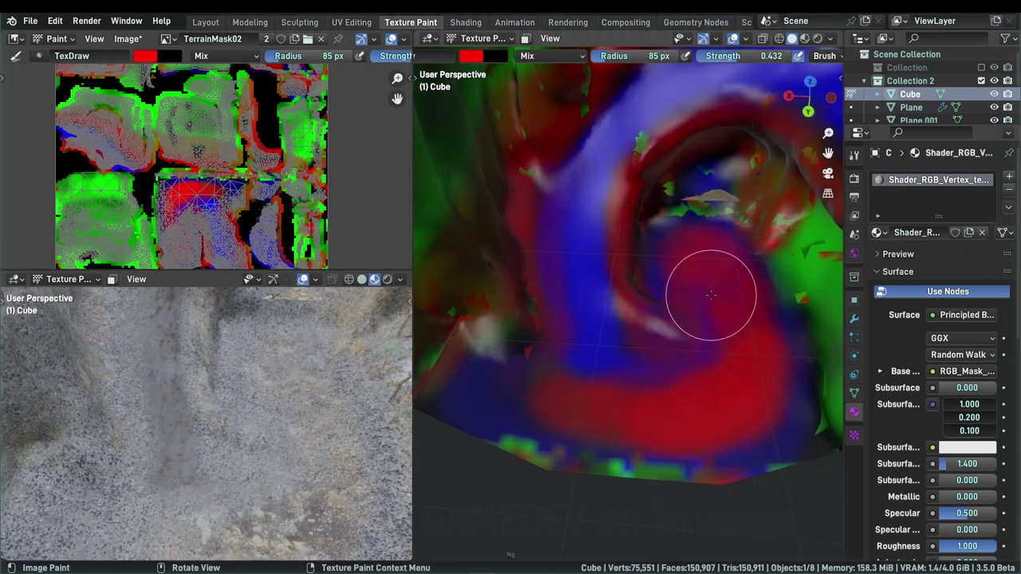
Step: Repaint the cave floor blue and the base of the side wall red with the 85 px brush
key("n")
middle_click_drag(707, 292, 630, 187)
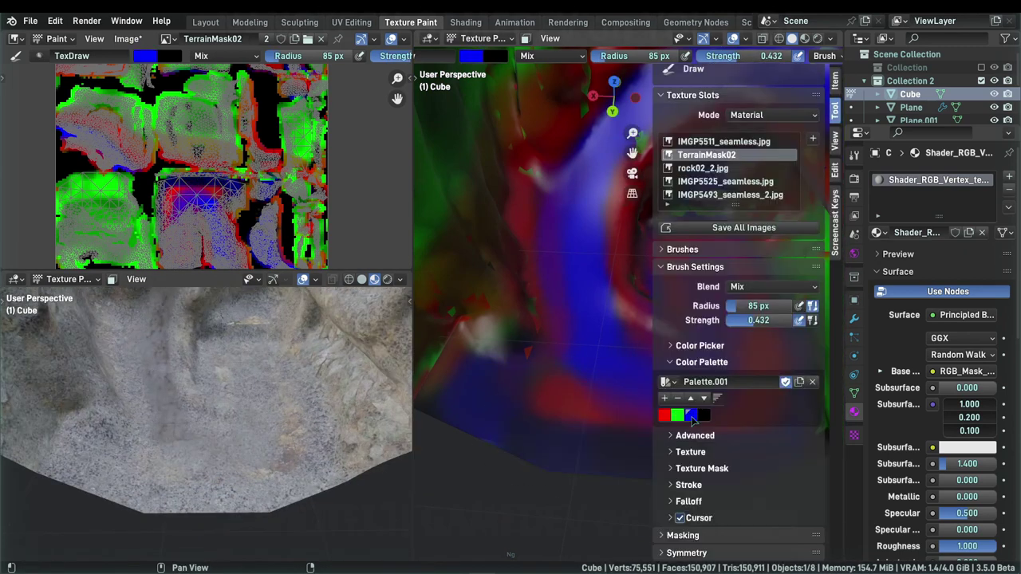
key("n")
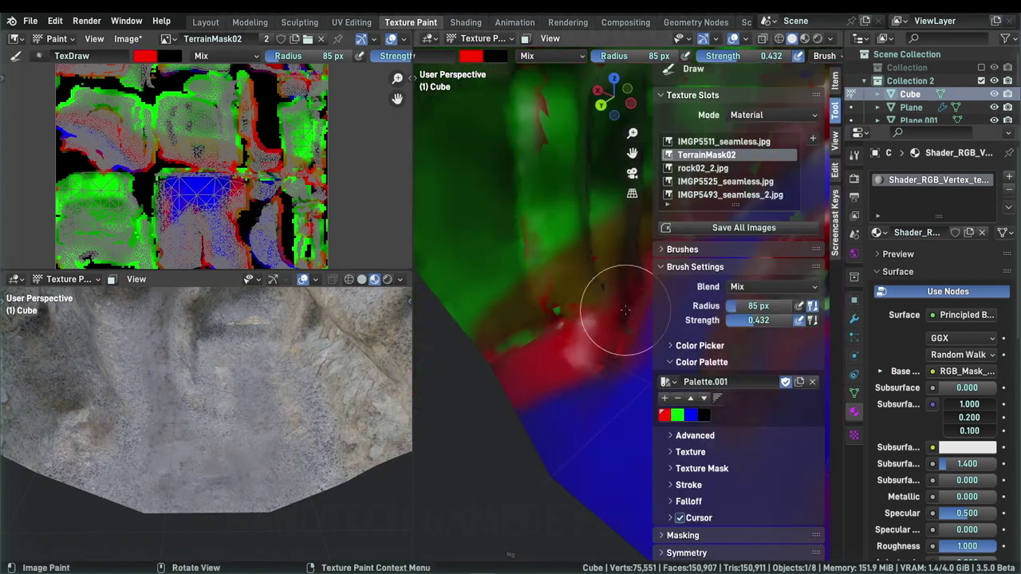
mouse_move(615, 296)
middle_mouse_down()
mouse_move(528, 323)
mouse_move(506, 426)
middle_mouse_up()
Step: Enlarge the black brush to about 123 px for the upper cave wall and check the material in the Shading workspace
key("n")
key("f")
mouse_move(559, 319)
middle_mouse_down()
mouse_move(637, 280)
mouse_move(606, 296)
middle_mouse_up()
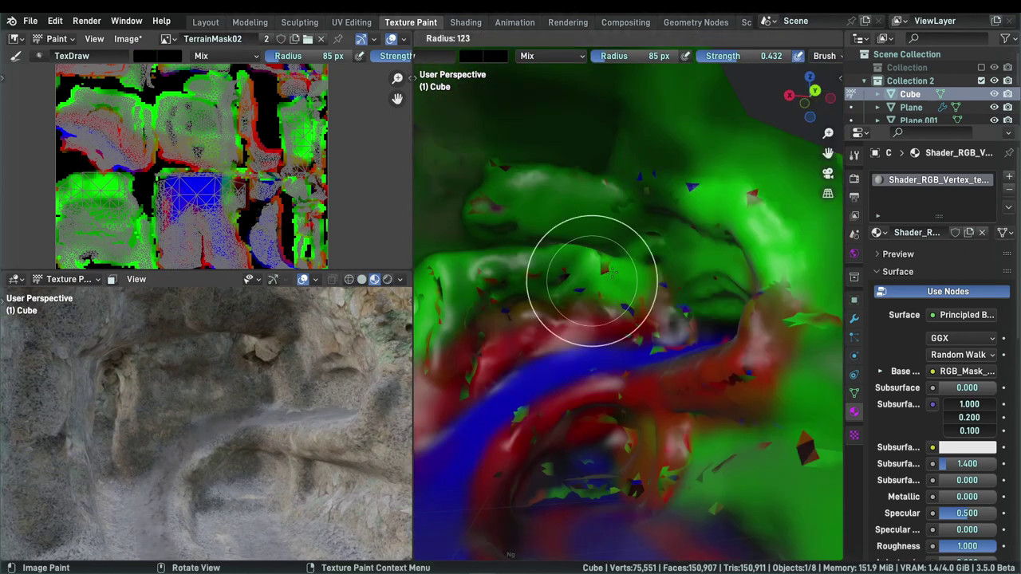
left_click(656, 280)
middle_click_drag(654, 303, 621, 296)
key("ctrl+Tab")
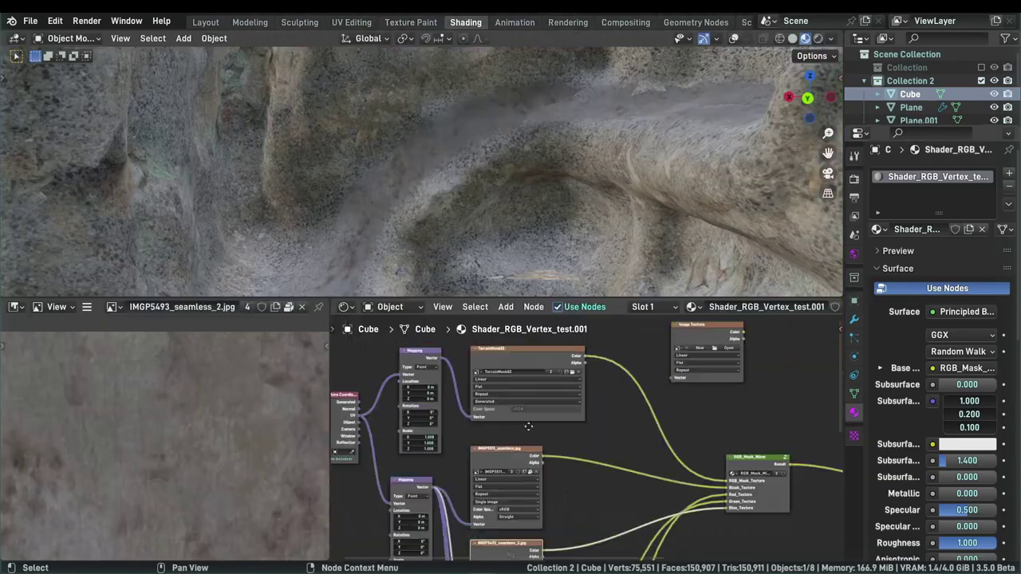
Step: Switch to Godot, place Cave01.glb in the scene and keep only its Cube mesh as a local child of Node3D
key("q")
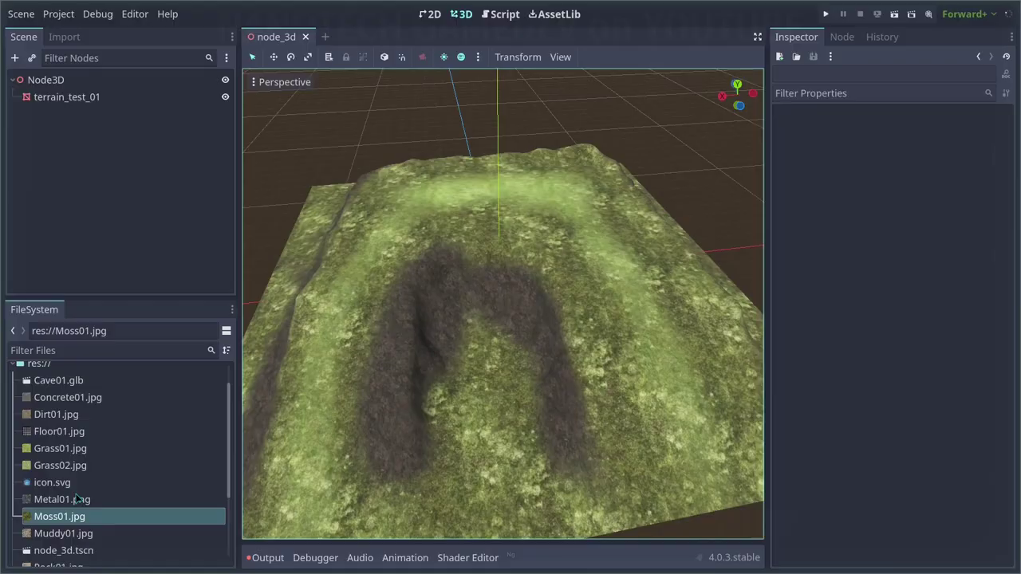
right_click(91, 100)
left_click(136, 487)
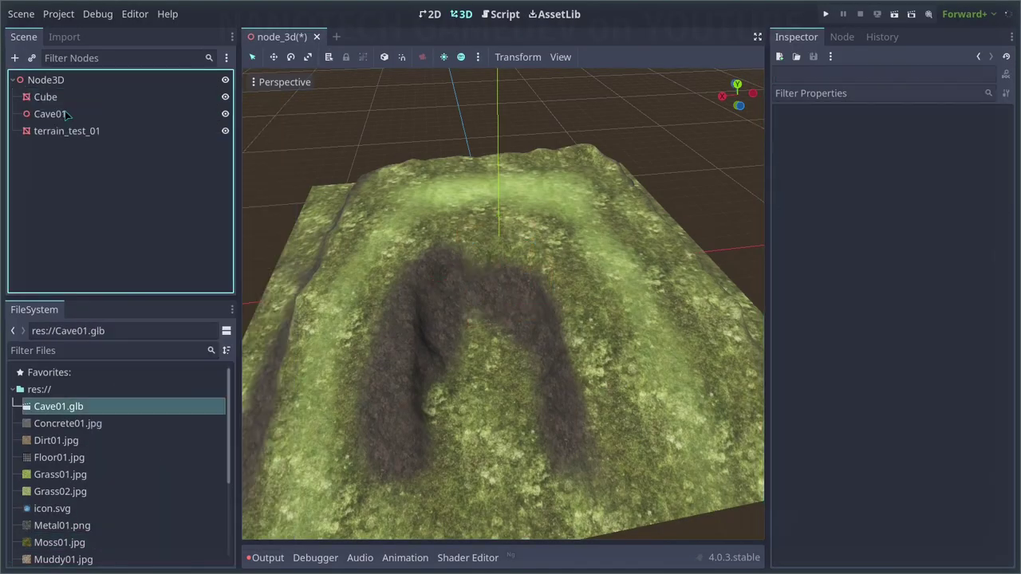
left_click(482, 297)
left_click(129, 108)
left_click(126, 98)
Step: Raise the imported cave mesh above the terrain
left_click_drag(499, 219, 500, 120)
scroll(501, 205, "up", 12)
middle_click_drag(501, 120, 462, 185, "shift")
Step: Copy terrain_test_01's override material and paste it as the Material Override of the cave mesh
left_click(866, 210)
left_click(67, 113)
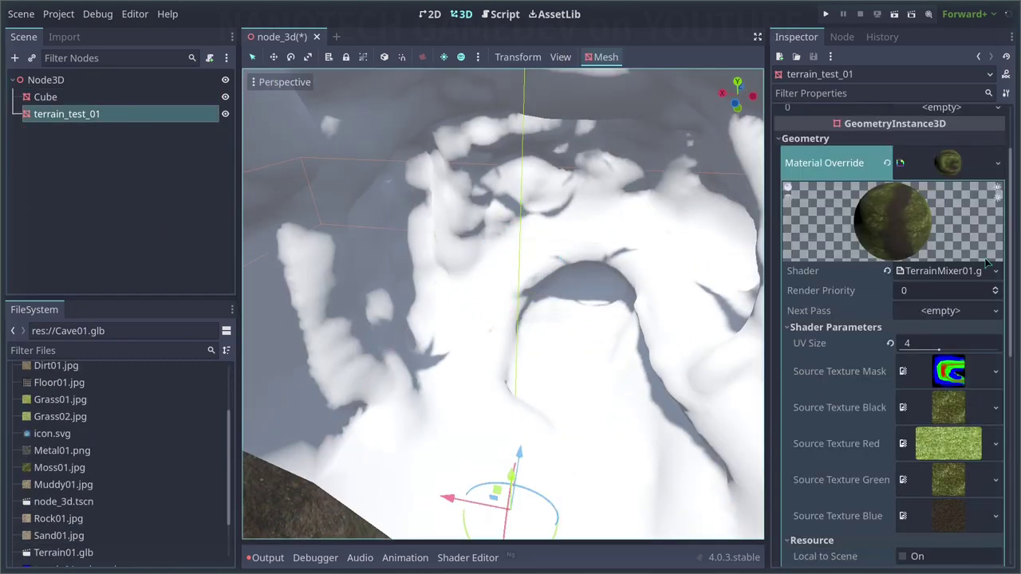
left_click(996, 250)
left_click(887, 470)
left_click(46, 96)
left_click(997, 231)
left_click(888, 355)
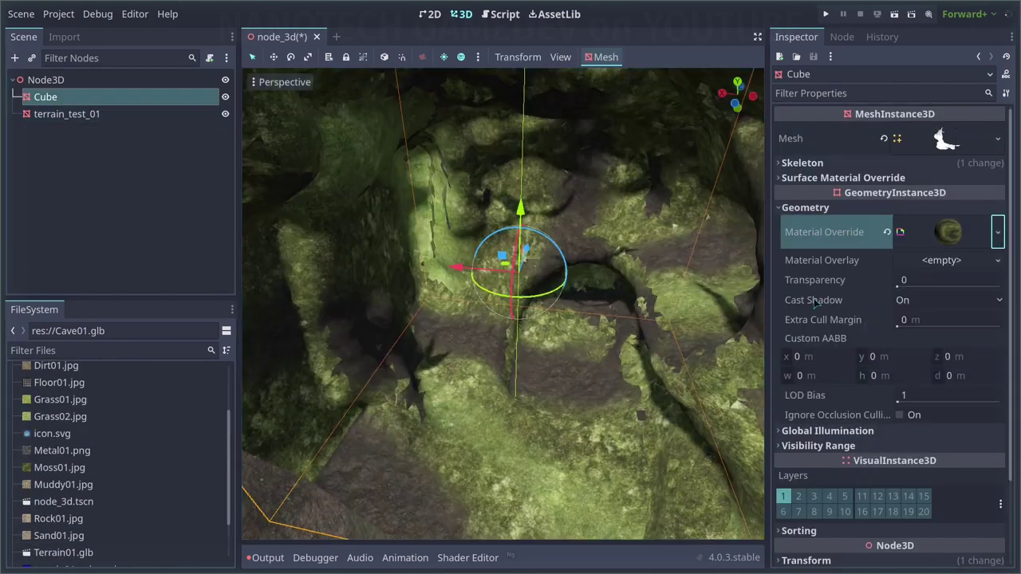
Step: Make the cave mesh's override material unique and assign terrain02_rgbmask.png as its Source Texture Mask
scroll(646, 217, "down", 5)
scroll(646, 217, "up", 8)
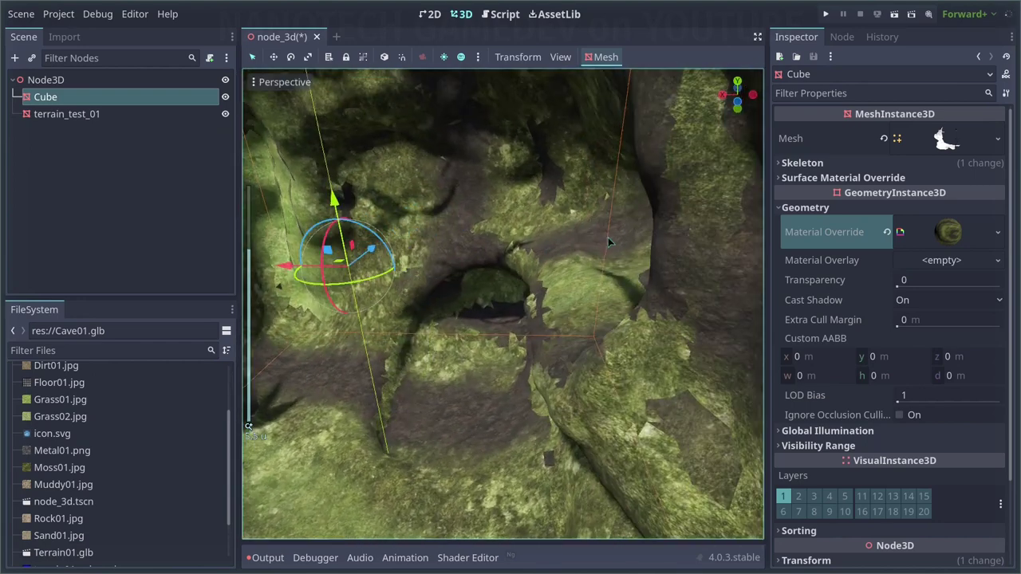
left_click(941, 230)
left_click(978, 407)
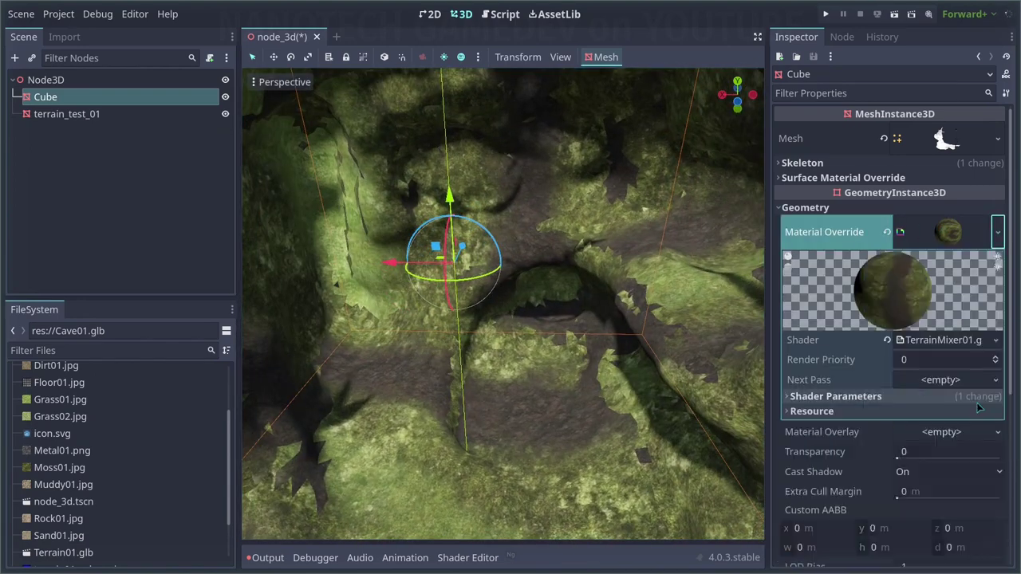
left_click(881, 396)
scroll(123, 446, "down", 3)
left_click_drag(86, 534, 947, 440)
middle_click_drag(609, 372, 657, 334)
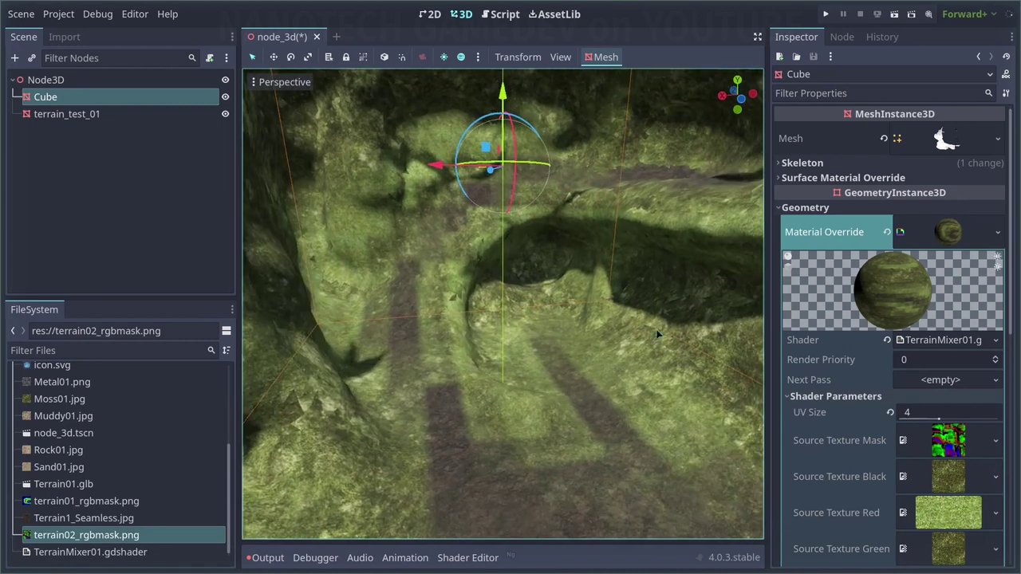
Step: Reimport terrain02_rgbmask.png with Lossless compression
left_click(948, 441)
scroll(905, 324, "down", 3)
left_click(172, 137)
left_click(194, 157)
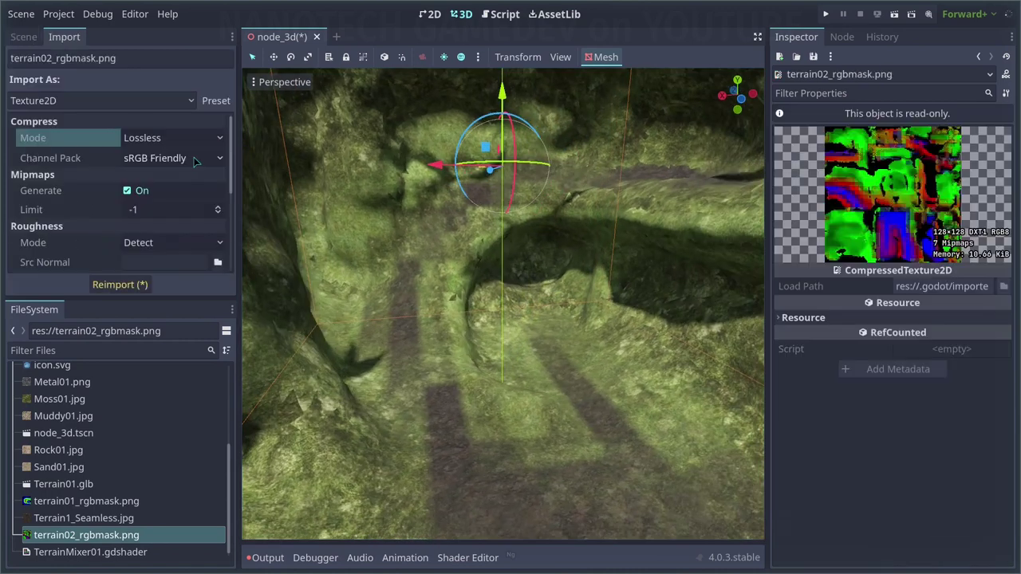
left_click(120, 285)
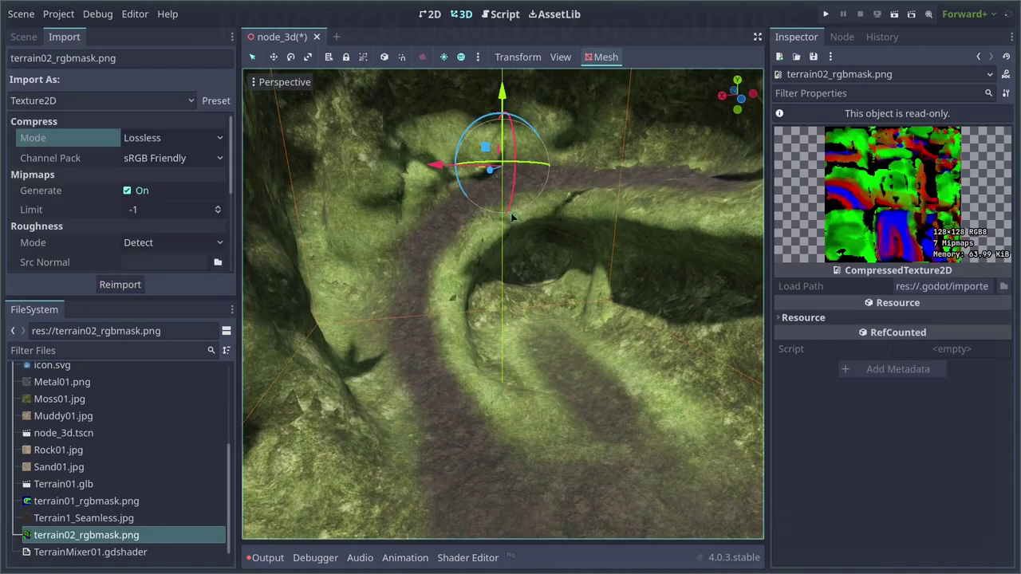
scroll(511, 217, "down", 3)
middle_click_drag(511, 217, 503, 256)
Step: Assign Moss01.jpg as both Source Texture Red and Source Texture Blue of the cave mesh's material
left_click(112, 97)
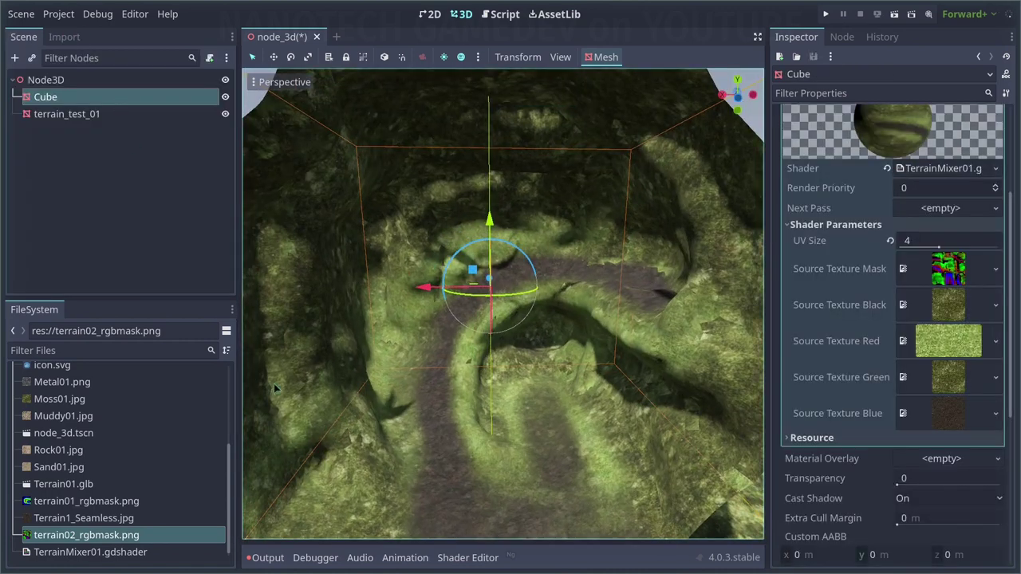
scroll(94, 479, "up", 1)
left_click_drag(933, 354, 935, 351)
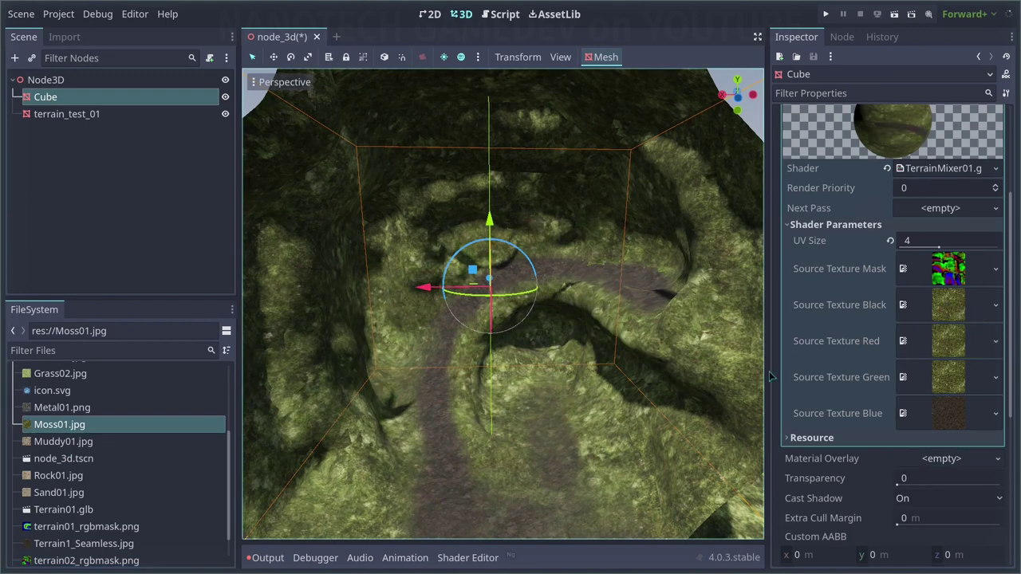
left_click_drag(60, 424, 948, 413)
middle_click_drag(494, 279, 515, 264)
scroll(83, 510, "down", 1)
Step: Assign Terrain1_Seamless.jpg as Source Texture Red and Source Texture Green, trying other textures for the green and blue areas
left_click_drag(84, 518, 948, 343)
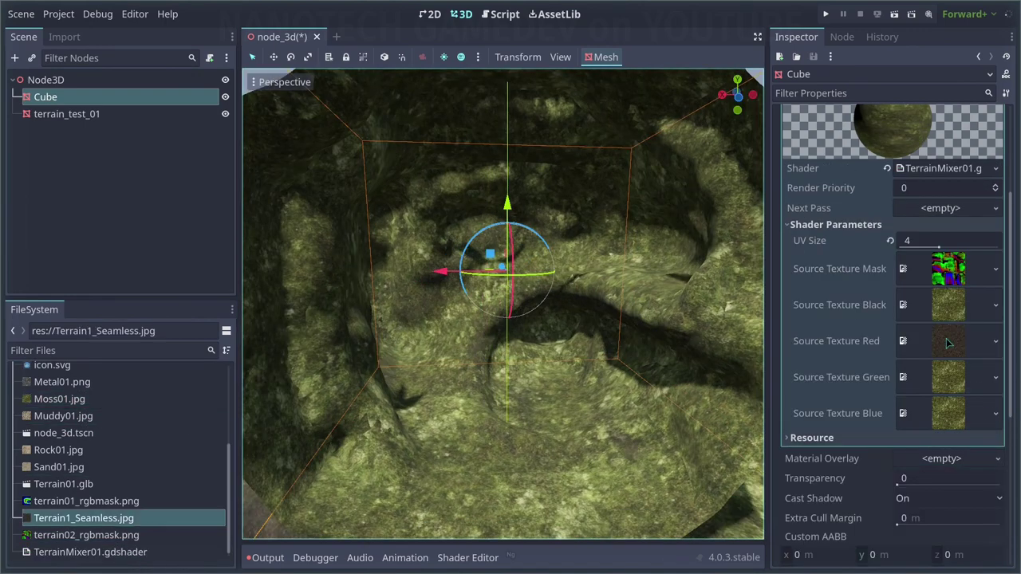
left_click_drag(942, 423, 942, 421)
middle_click_drag(511, 319, 491, 299)
left_click_drag(59, 450, 941, 378)
left_click_drag(84, 518, 938, 379)
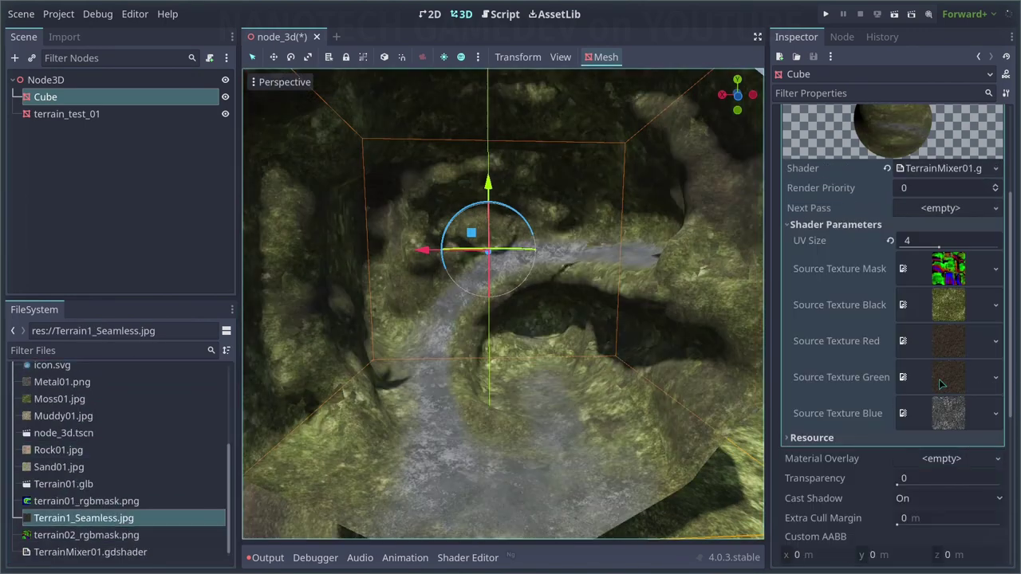
middle_click_drag(502, 303, 494, 331)
Step: Try Concrete01.jpg on the blue areas, settle on Moss01.jpg there, and set Source Texture Red to Muddy01.jpg
left_click_drag(976, 317, 920, 413)
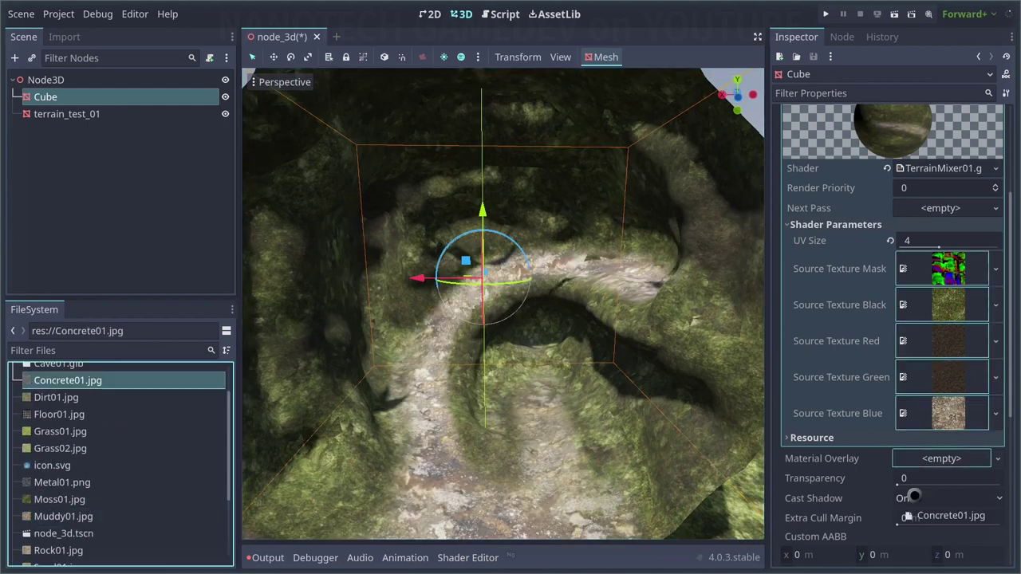
left_click_drag(914, 495, 945, 413)
left_click_drag(84, 499, 945, 413)
middle_click_drag(479, 319, 511, 311)
scroll(96, 466, "down", 2)
left_click_drag(84, 467, 945, 413)
left_click_drag(84, 484, 948, 341)
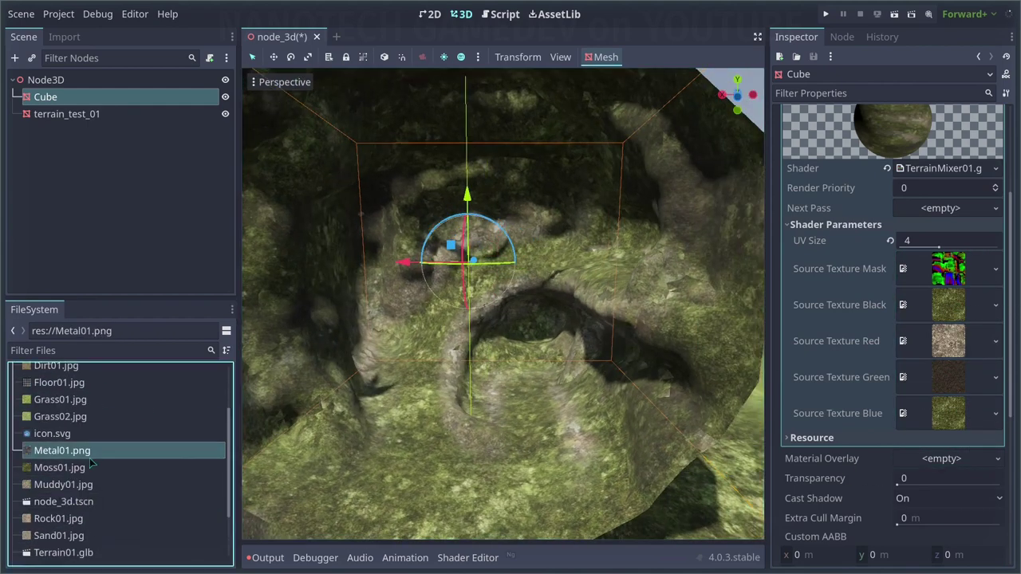
Step: Try Metal01.png and Moss01.jpg as Source Texture Black and settle on Terrain1_Seamless.jpg
left_click_drag(89, 459, 945, 305)
left_click_drag(60, 468, 945, 304)
scroll(88, 458, "up", 2)
left_click_drag(58, 415, 945, 304)
scroll(88, 463, "down", 4)
left_click_drag(84, 536, 948, 307)
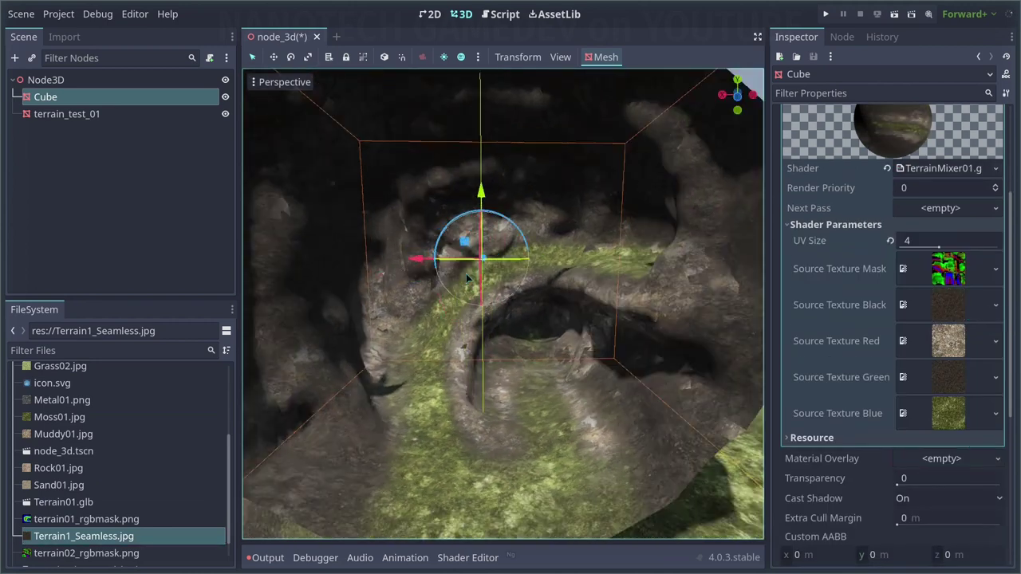
Step: Turn off the viewport's preview sunlight and preview environment
scroll(471, 275, "up", 3)
scroll(488, 266, "down", 6)
left_click(444, 56)
left_click(461, 57)
Step: Add an OmniLight3D under Node3D and raise it about 2.7 m into the cave
left_click(78, 79)
left_click(14, 58)
type("l")
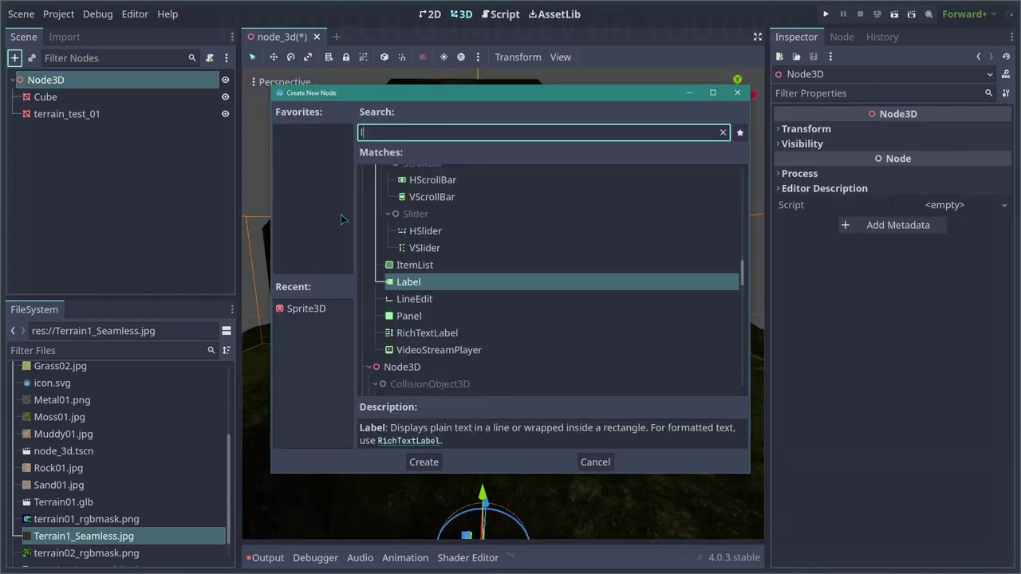
type("ight")
double_click(433, 330)
left_click_drag(483, 492, 479, 266)
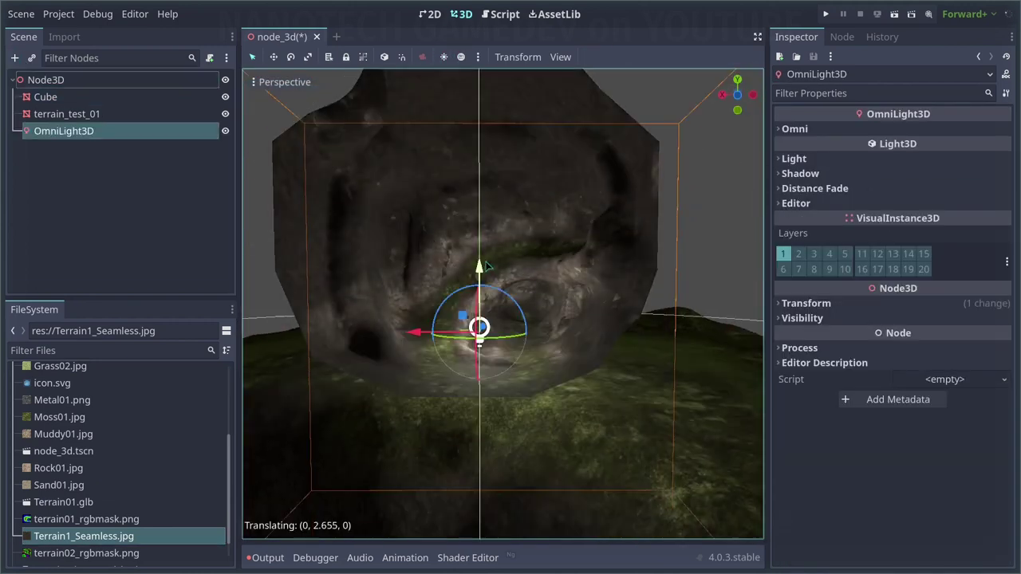
Step: Try 0.1 for the OmniLight3D's Energy and Indirect Energy, and restore both to their defaults
key("f")
scroll(481, 270, "up", 4)
left_click(829, 159)
left_click(932, 190)
type("0.1")
key("Tab")
type("0.1")
key("Tab")
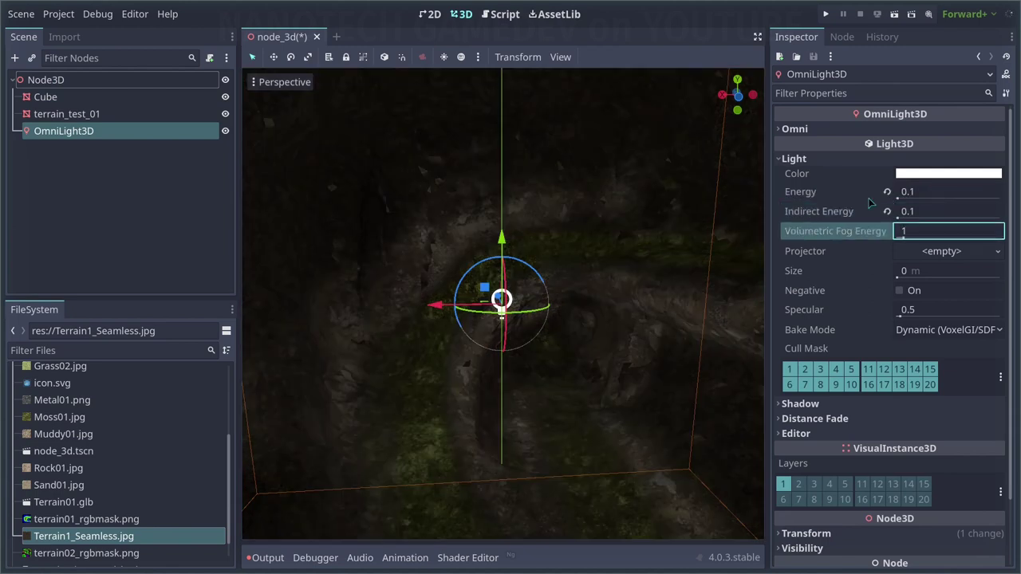
left_click(887, 211)
left_click(887, 192)
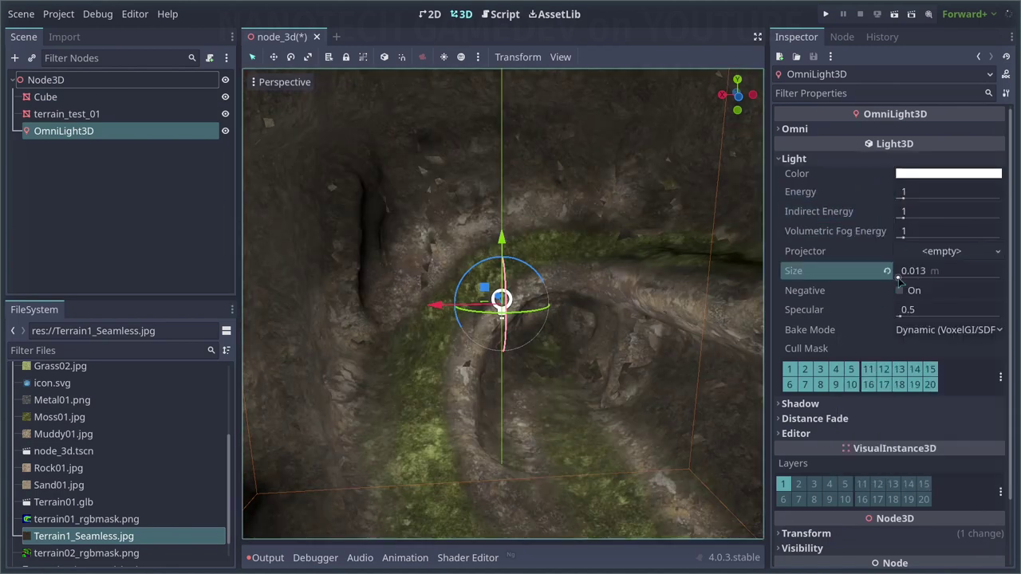
left_click(88, 114)
left_click(87, 97)
left_click(96, 112)
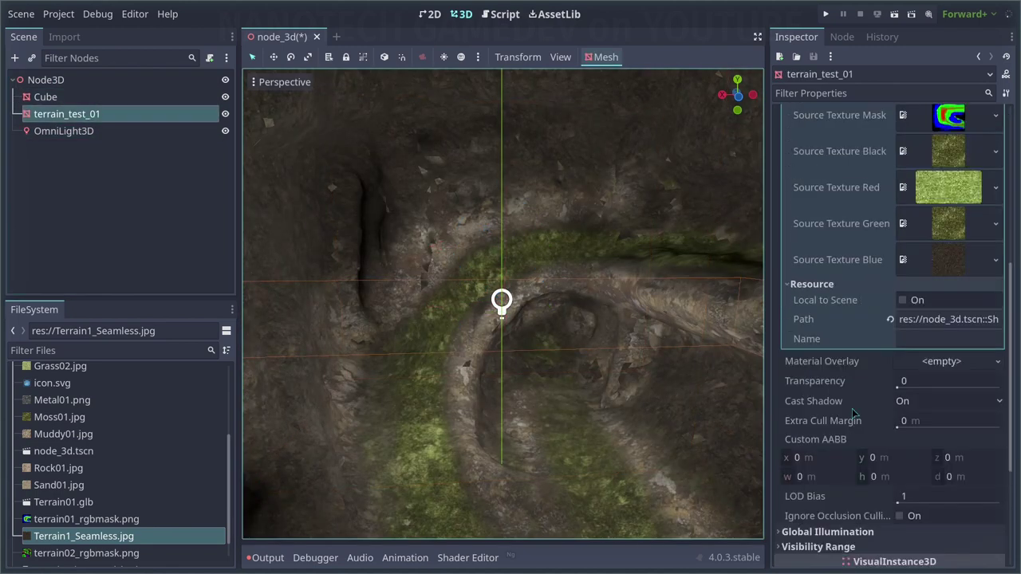
scroll(391, 240, "down", 6)
middle_click_drag(390, 239, 327, 275)
Step: Scale the cave mesh uniformly to 4 on all axes, trying 3 first
left_click(447, 255)
scroll(827, 380, "down", 2)
left_click(827, 454)
scroll(828, 453, "down", 2)
left_click_drag(830, 453, 909, 453)
left_click(829, 453)
type("3")
left_click(877, 451)
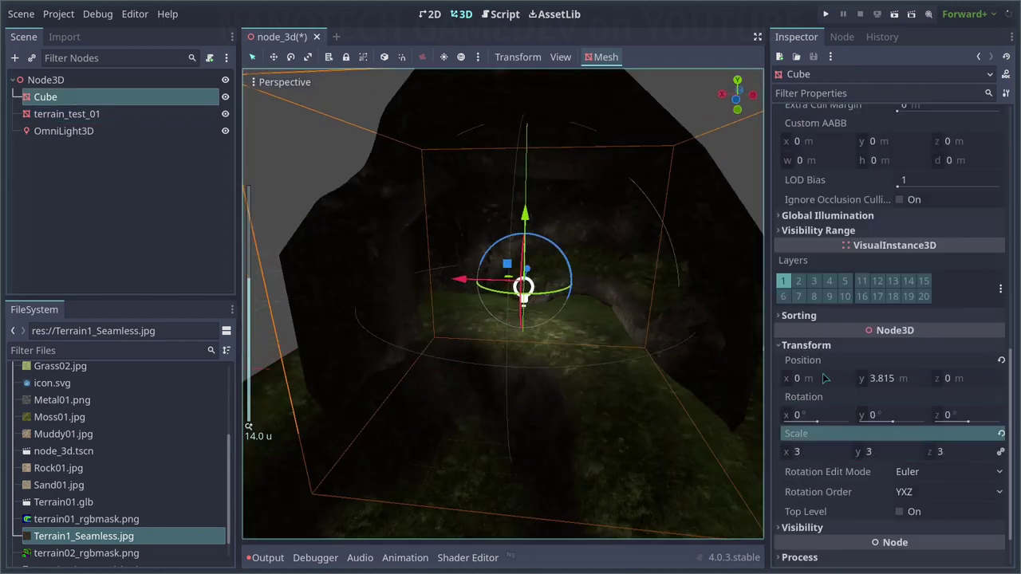
left_click_drag(825, 452, 957, 451)
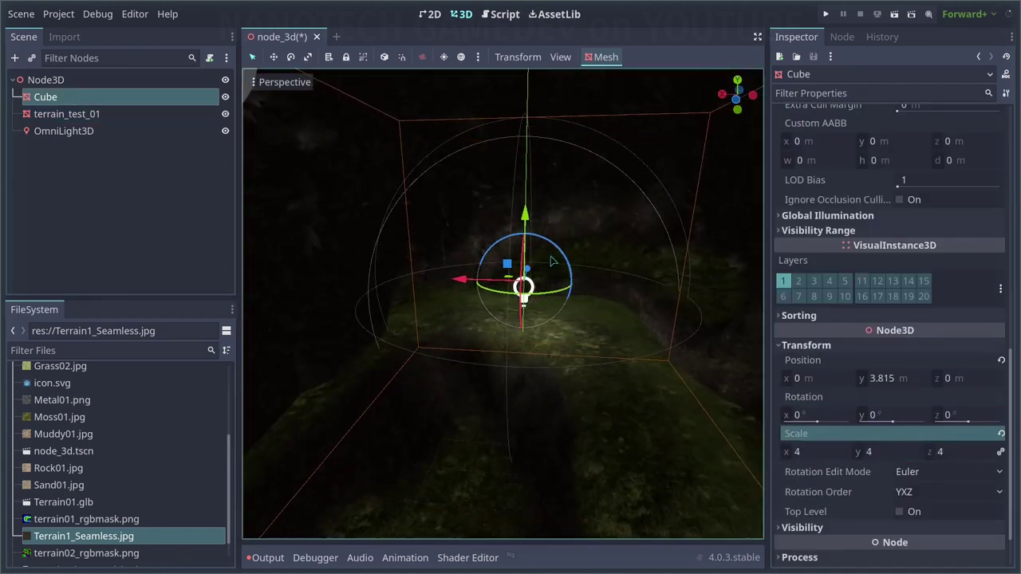
Step: Move the cave mesh to about 5.96 m on Y and -1.47 m on Z
left_click_drag(524, 214, 571, 74)
middle_click_drag(589, 175, 510, 175, "shift")
scroll(511, 175, "down", 5)
left_click(510, 175)
left_click(98, 96)
scroll(478, 231, "up", 4)
left_click_drag(465, 216, 476, 226)
Step: Level terrain_test_01 with a Z rotation of 0° and move it to about -0.61 m on Y and -10.69 m on Z
left_click(460, 356)
scroll(863, 424, "down", 5)
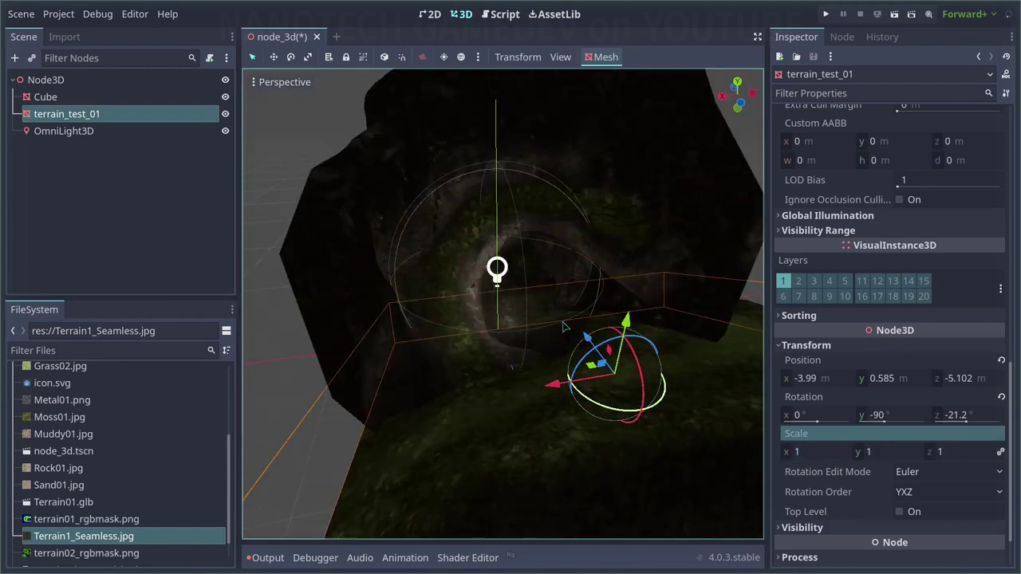
left_click(973, 415)
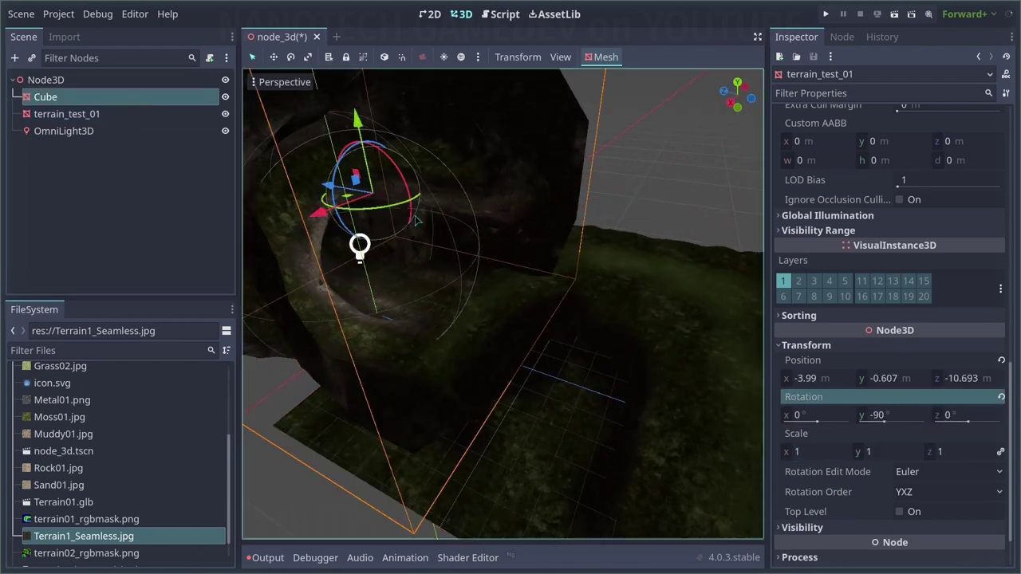
Step: Duplicate the cave mesh and place the copy at about -11.17 m on Z, flipped with 180° Z rotation and -4.029 scale
key("ctrl+d")
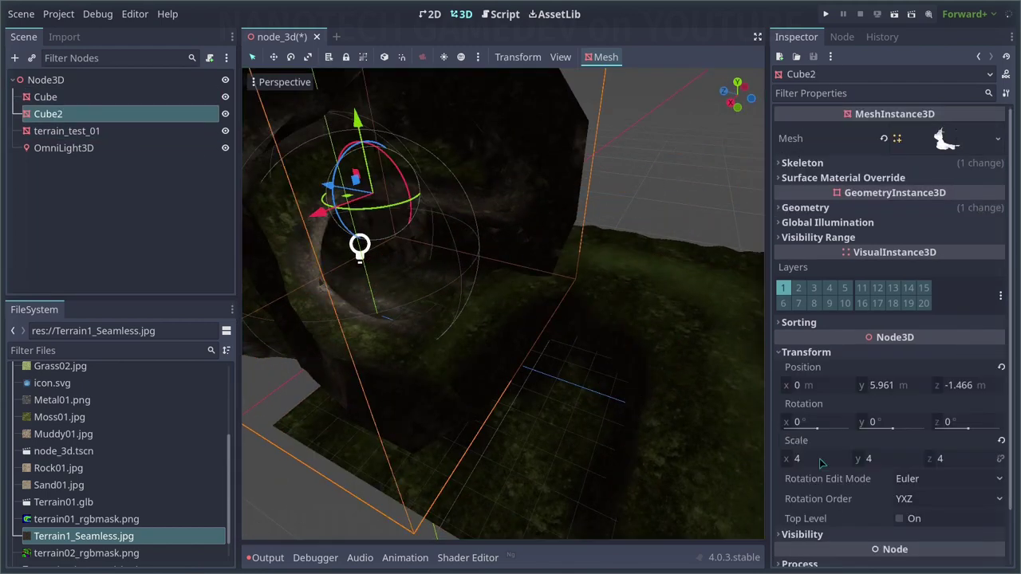
scroll(556, 289, "down", 4)
middle_click_drag(707, 242, 601, 199)
left_click(601, 199)
left_click(398, 296)
left_click_drag(409, 297, 465, 285)
scroll(479, 235, "down", 2)
left_click(479, 235)
left_click(479, 234)
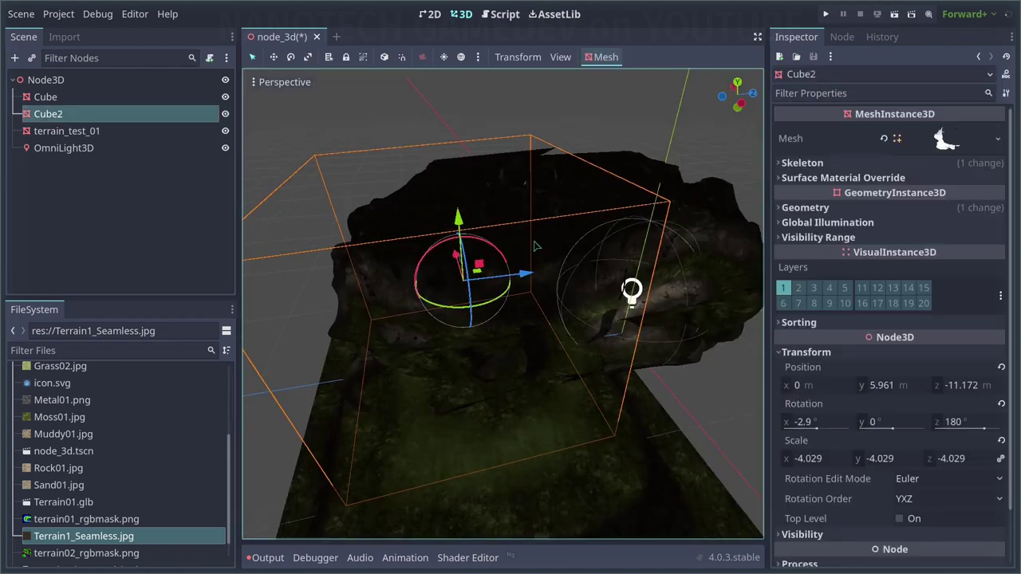
Step: Narrow both side docks to enlarge the 3D viewport around the cave
left_click(531, 246)
scroll(531, 245, "up", 3)
left_click_drag(767, 150, 878, 151)
mouse_move(574, 199)
middle_mouse_down()
mouse_move(693, 207)
mouse_move(559, 212)
middle_mouse_up()
left_click_drag(240, 207, 192, 207)
Step: Add a WorldEnvironment to the scene and enable its volumetric fog with a density of 0.09
left_click(430, 58)
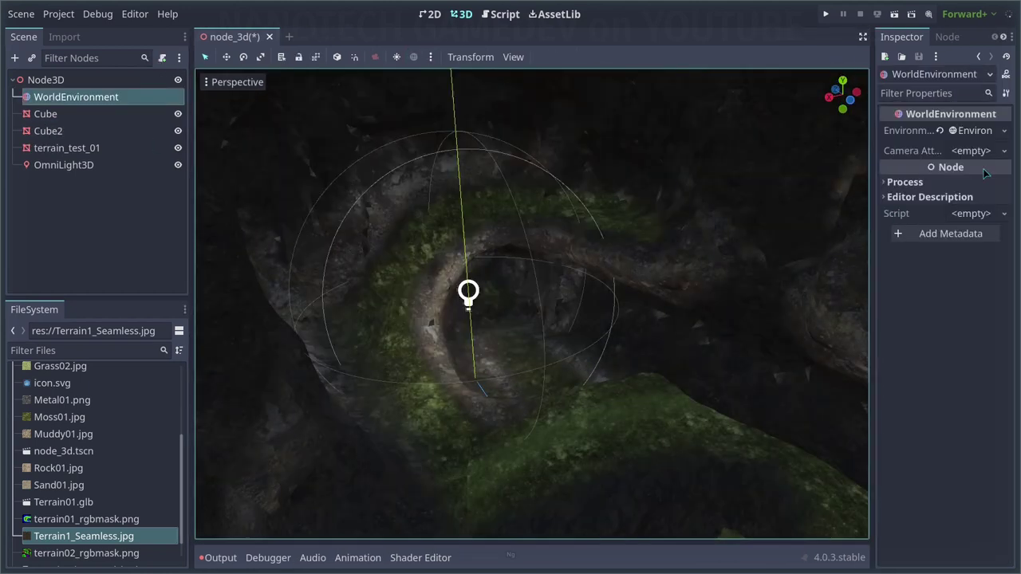
left_click(951, 329)
left_click_drag(957, 353, 961, 352)
Step: Set the environment's ambient light source to Color with a dark grey, hiding the OmniLight3D temporarily to judge it
left_click(177, 164)
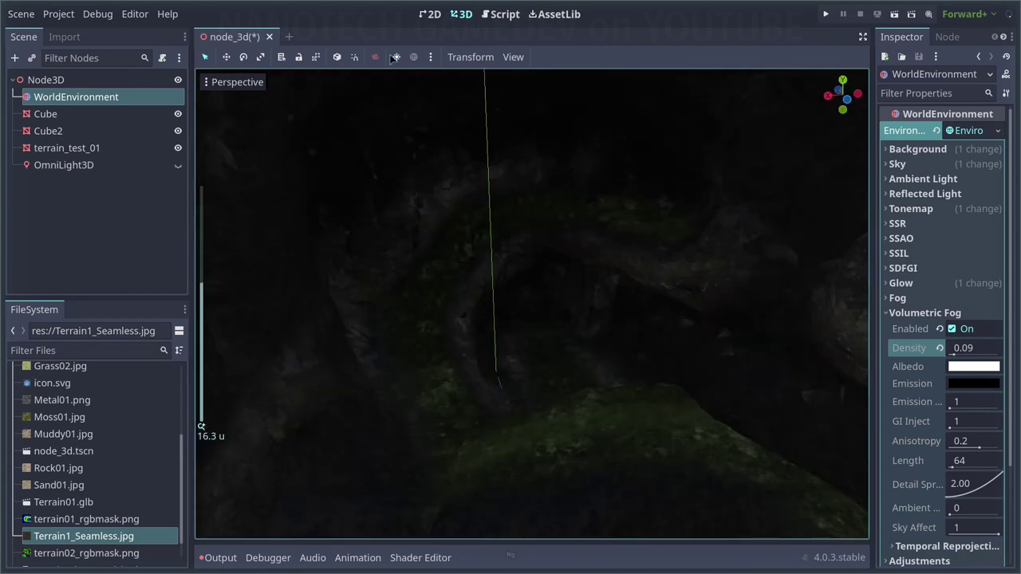
left_click(922, 178)
left_click(897, 164)
left_click(939, 181)
left_click(897, 164)
left_click(177, 165)
scroll(684, 177, "up", 4)
left_click(973, 214)
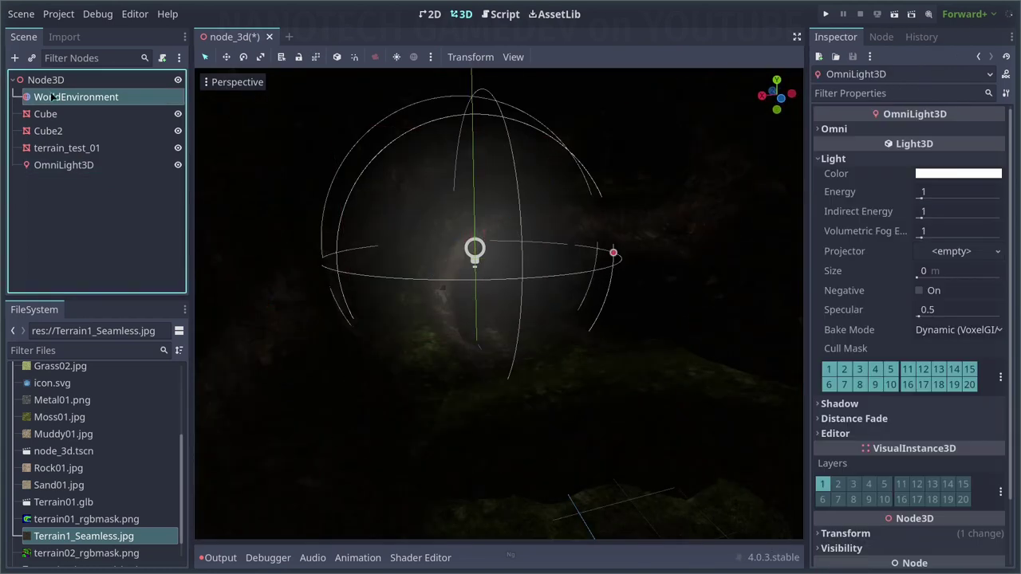
Step: Enable the environment's standard Fog and set its density to 0.001
left_click(831, 351)
left_click(918, 369)
left_click(955, 444)
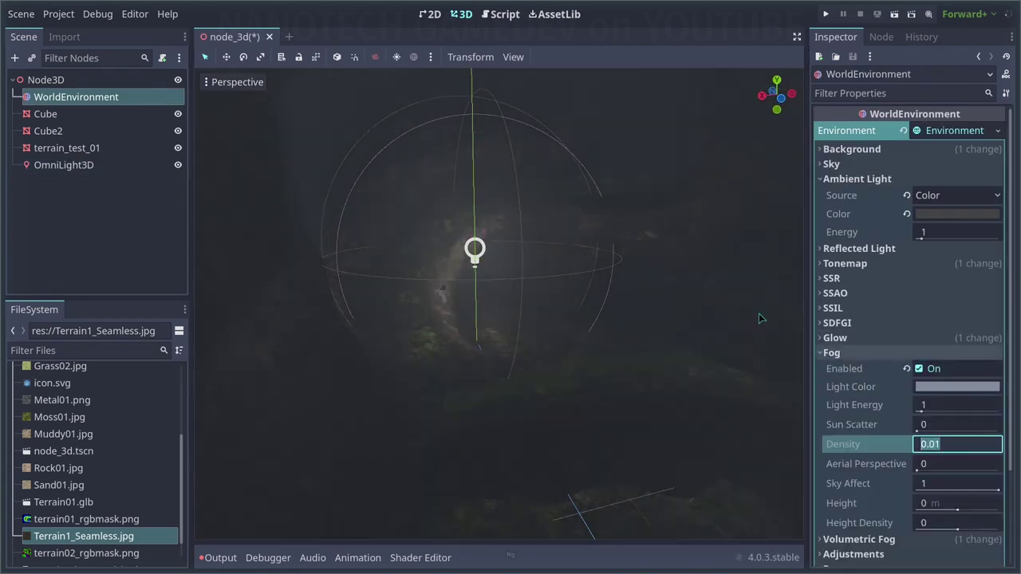
type("0.001")
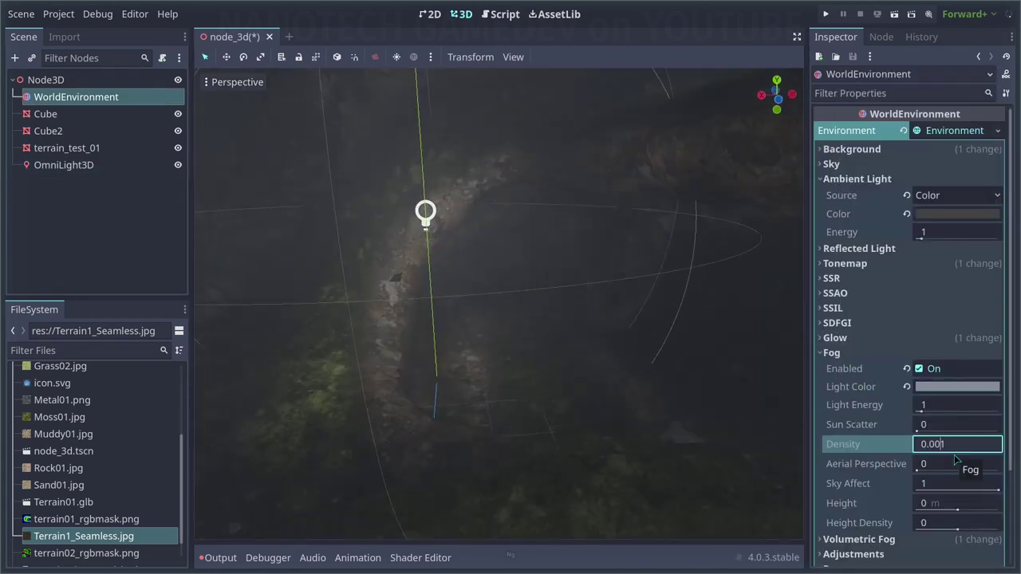
key("Return")
Step: Set the OmniLight3D's Energy to 2 and enable its shadow
scroll(485, 238, "down", 8)
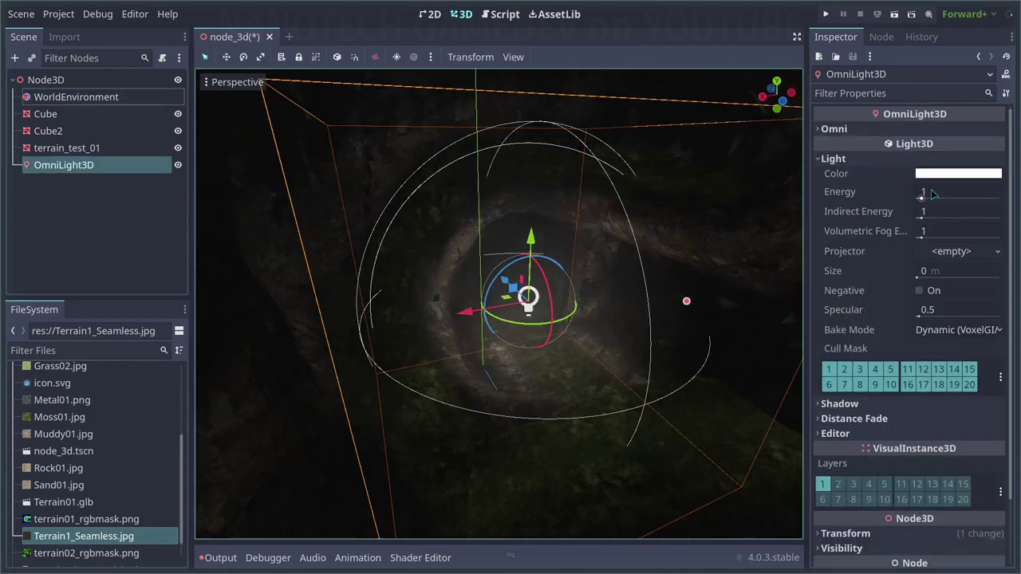
left_click(957, 173)
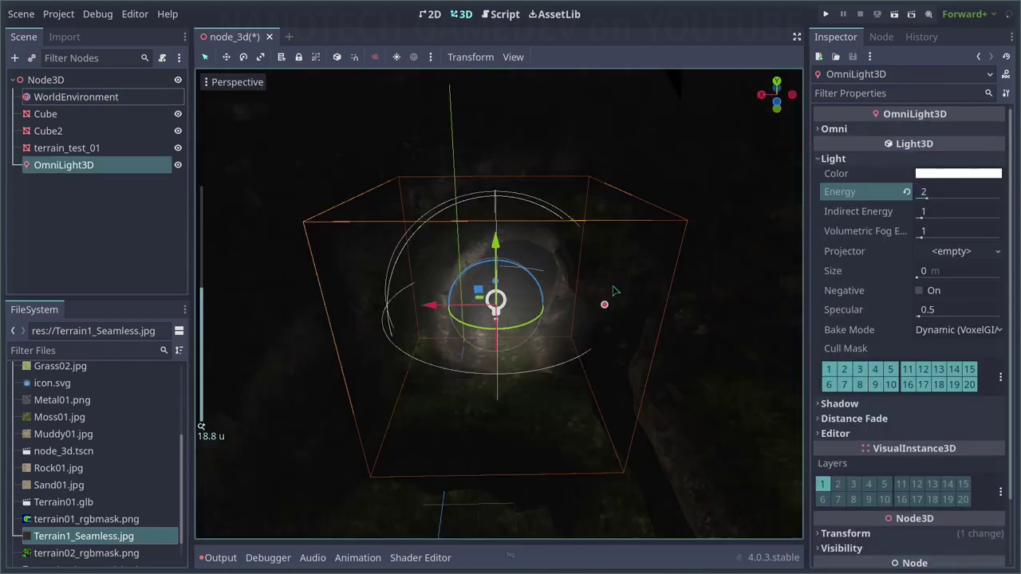
left_click_drag(606, 303, 686, 311)
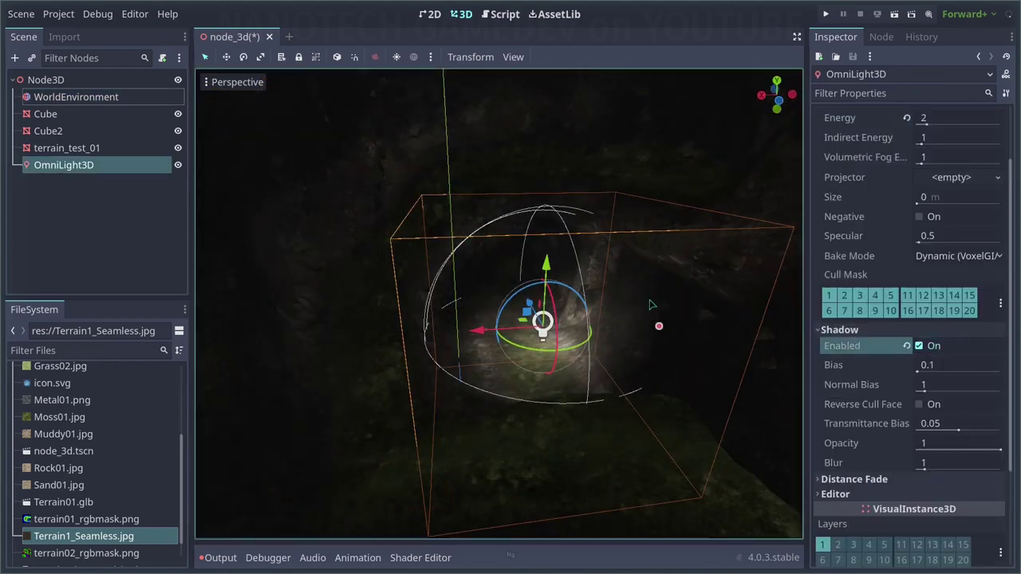
Step: Duplicate the OmniLight3D and move the copy above the mossy ledge in another part of the cave
left_click_drag(514, 244, 524, 237)
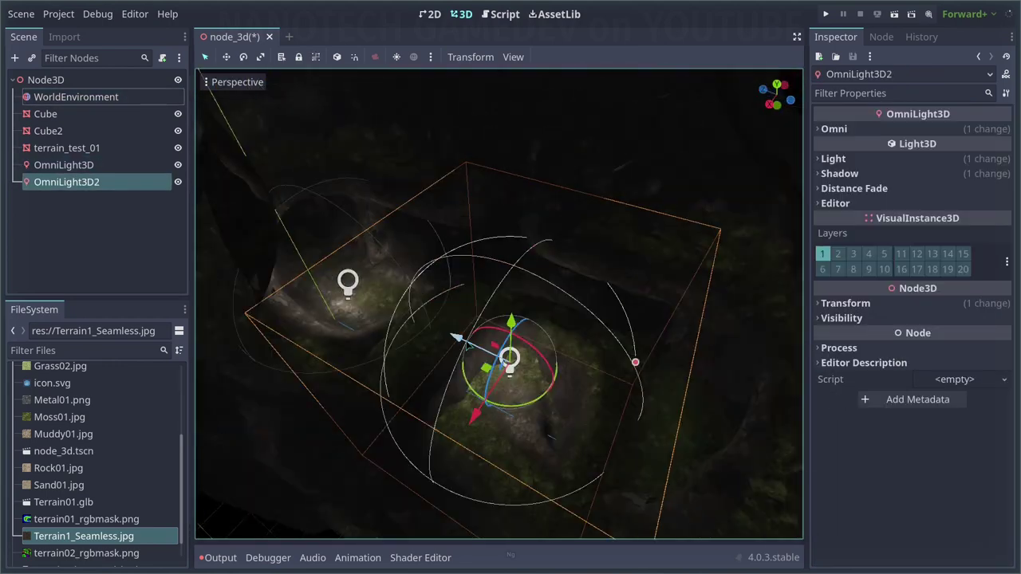
left_click_drag(630, 239, 630, 187)
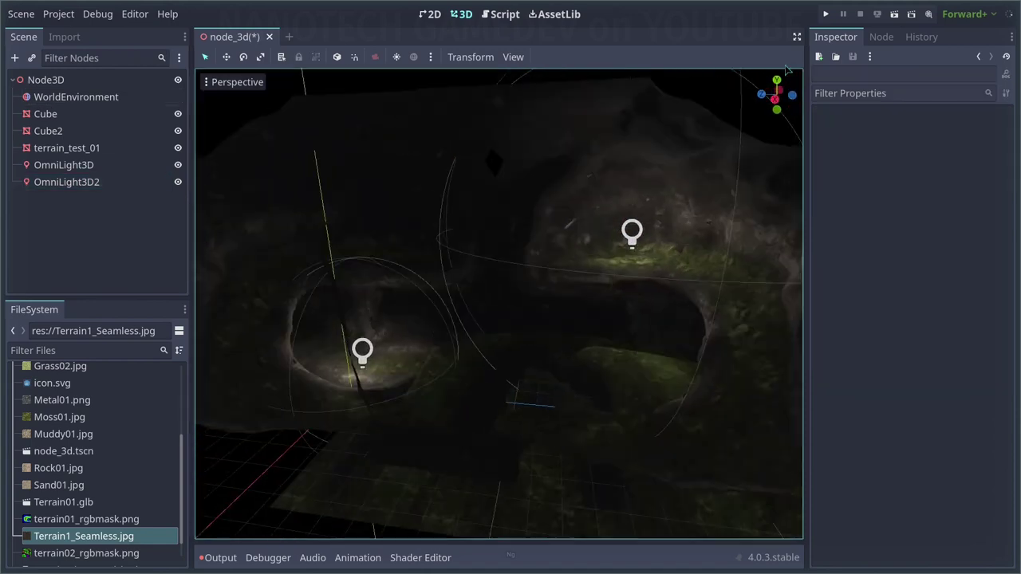
Step: Hide the viewport gizmos and examine the lit, foggy cave from several angles, expanding the viewport to distraction-free mode
left_click(512, 57)
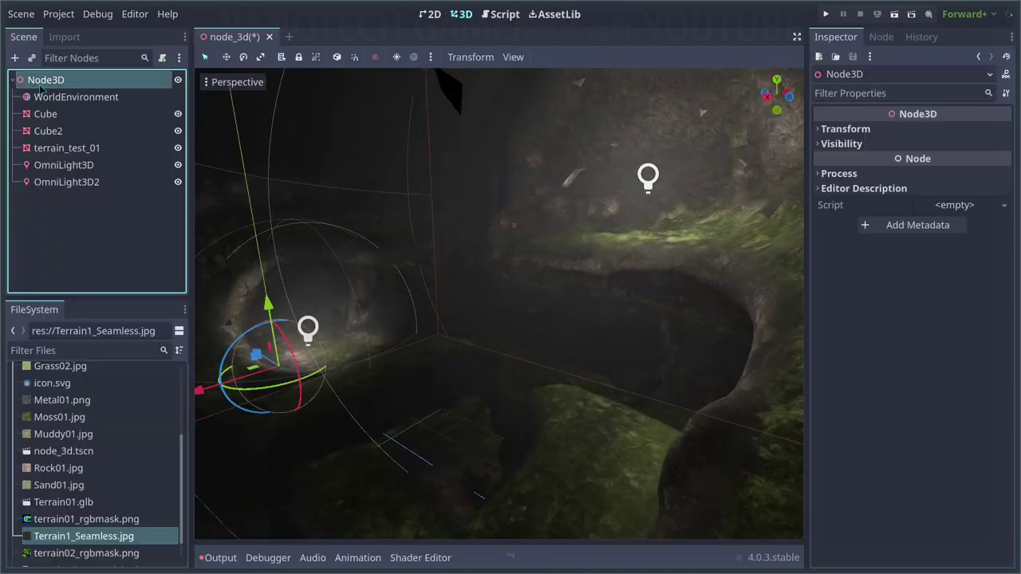
scroll(519, 221, "up", 3)
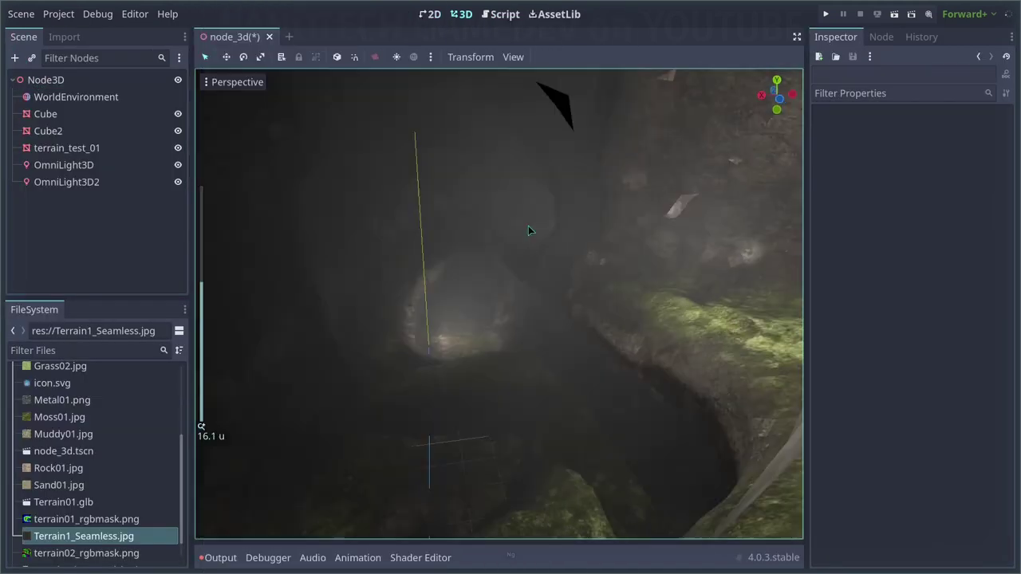
middle_click_drag(528, 225, 607, 205)
scroll(526, 252, "up", 3)
scroll(558, 211, "down", 6)
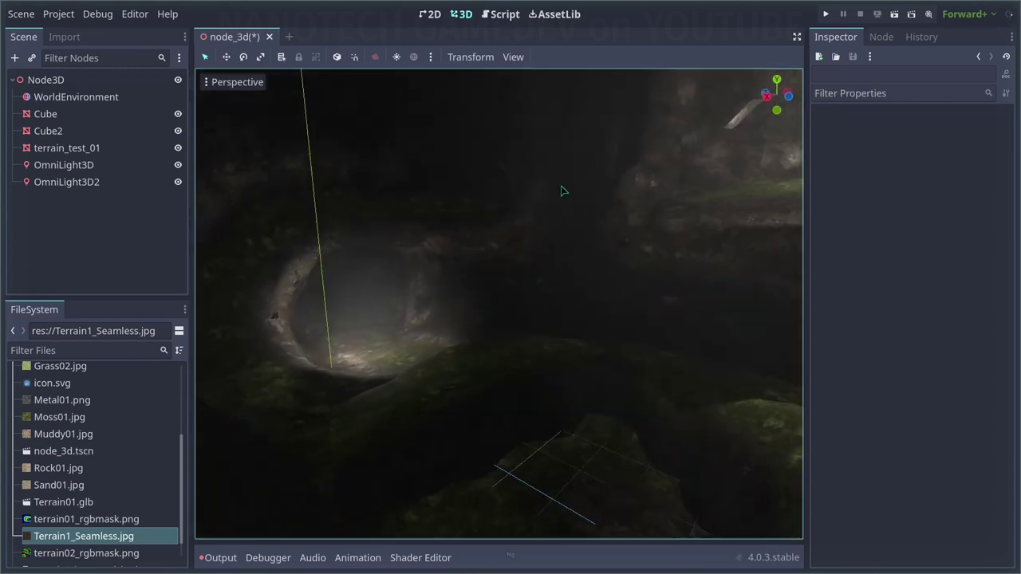
left_click(796, 38)
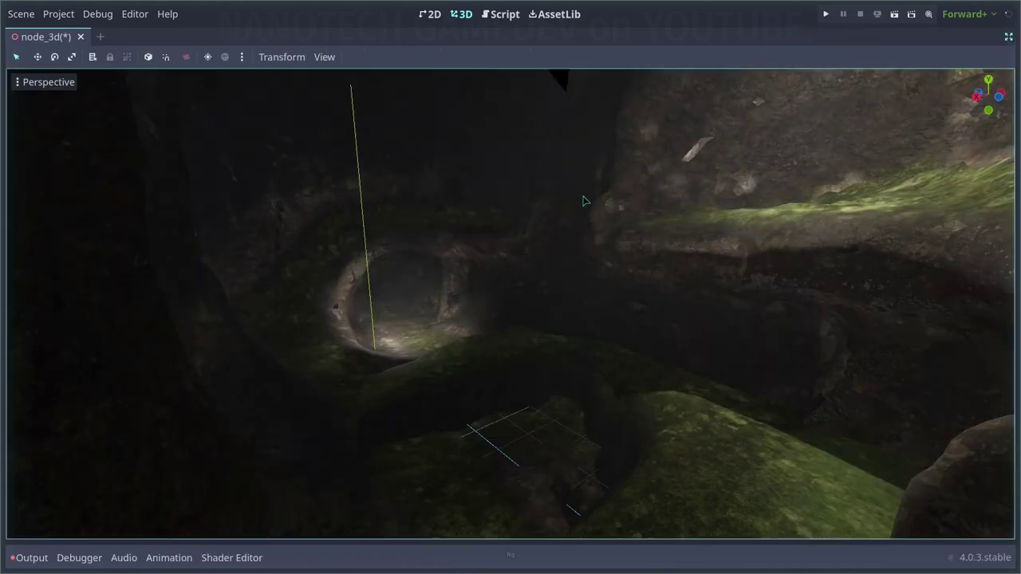
middle_click_drag(564, 197, 569, 194)
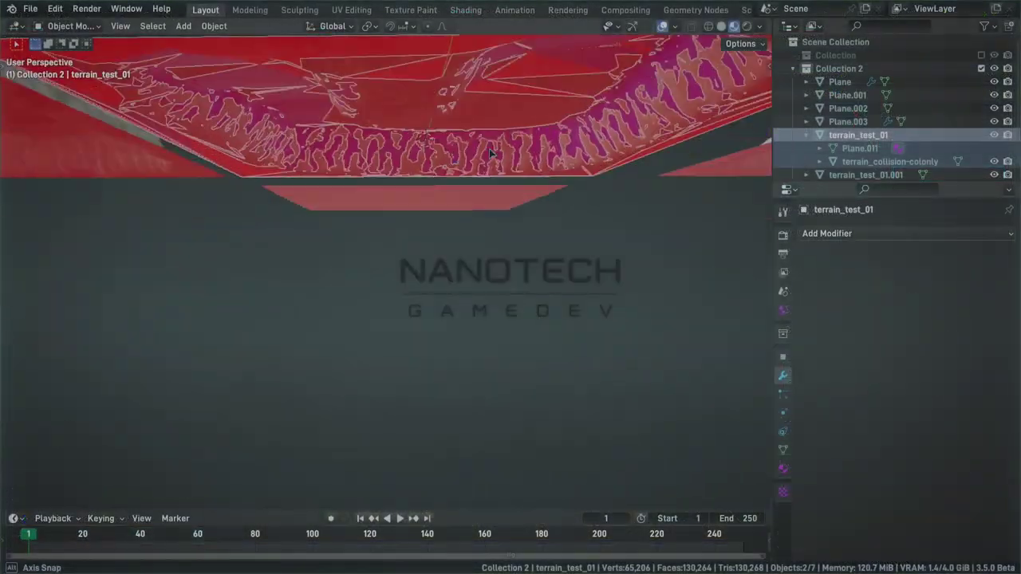
middle_click_drag(491, 153, 422, 222)
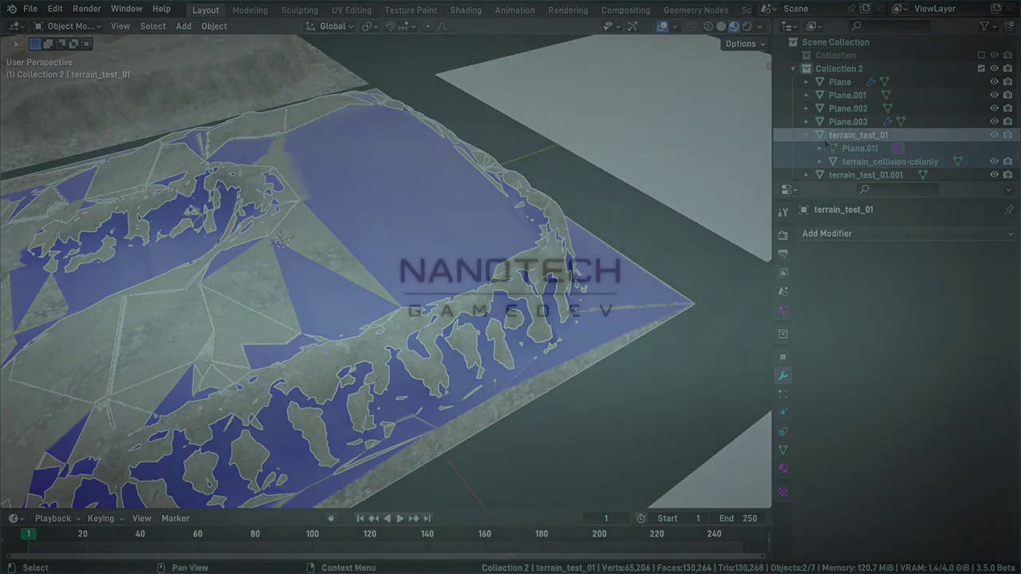
middle_click_drag(280, 238, 495, 196)
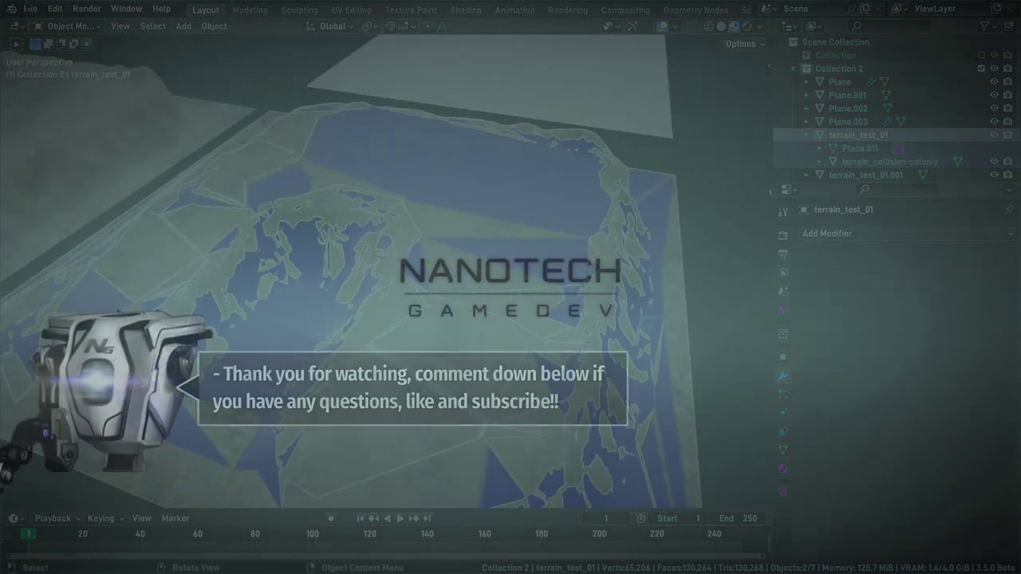